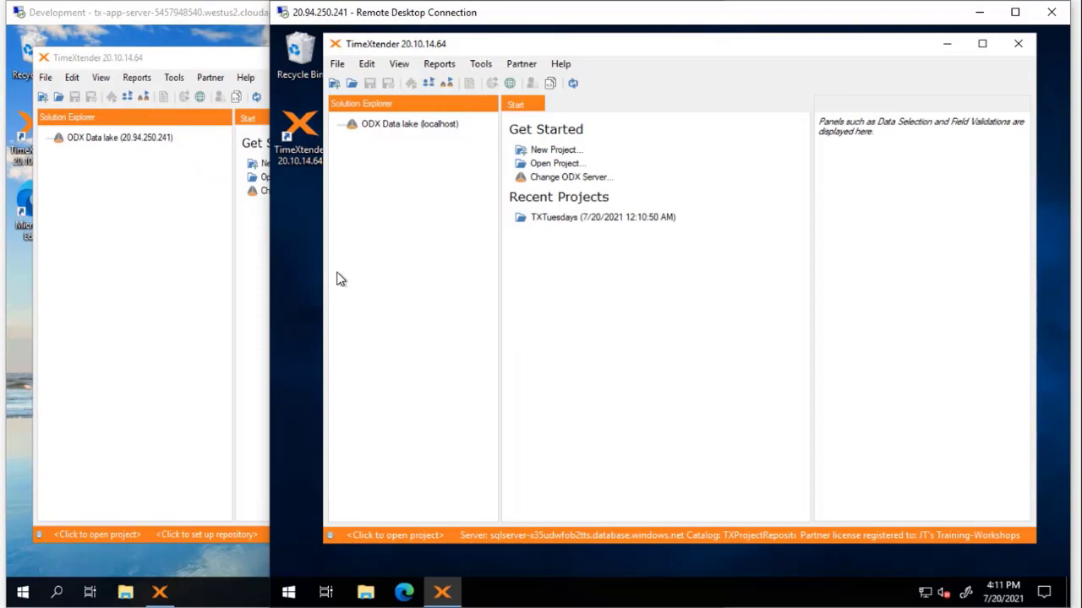
- Open the project repository setup in the Development remote session and set the server name to sqlserver-x35udwfob2tts.database.windows.net
left_click(293, 281)
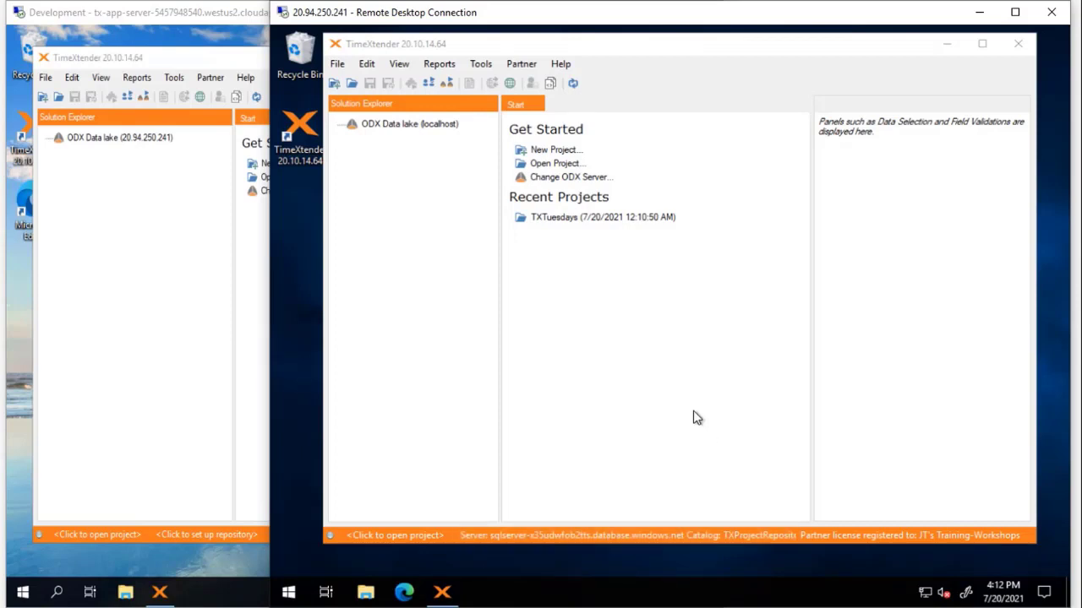
left_click(175, 560)
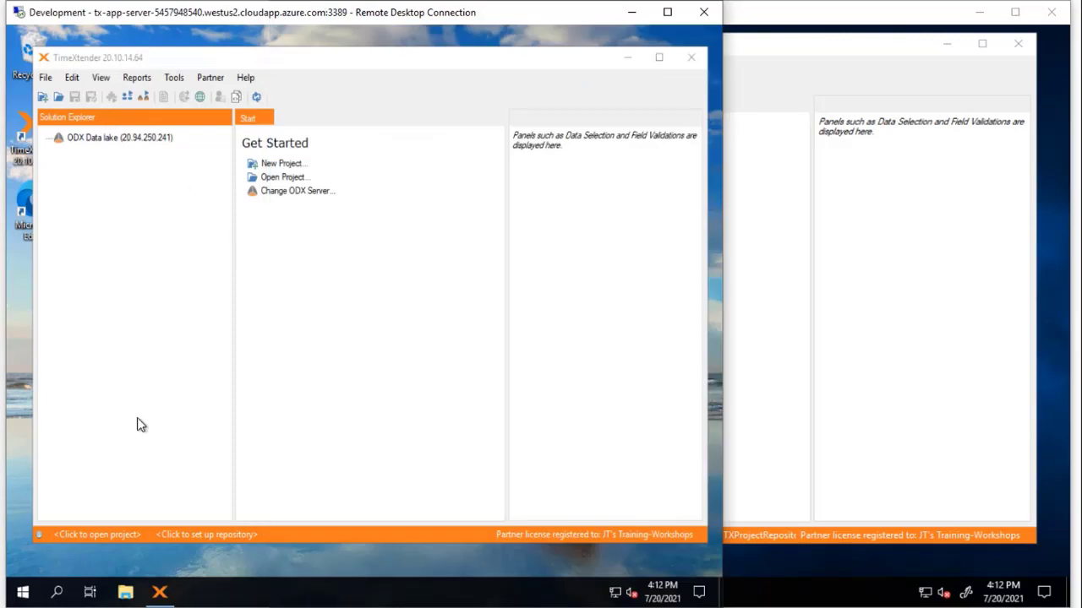
left_click(211, 542)
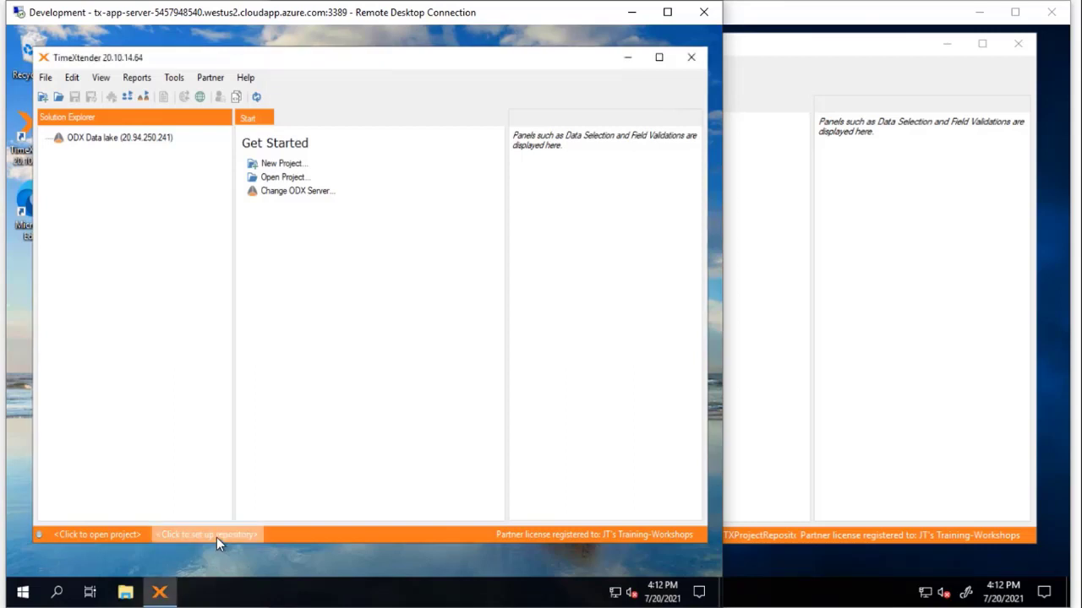
left_click(216, 537)
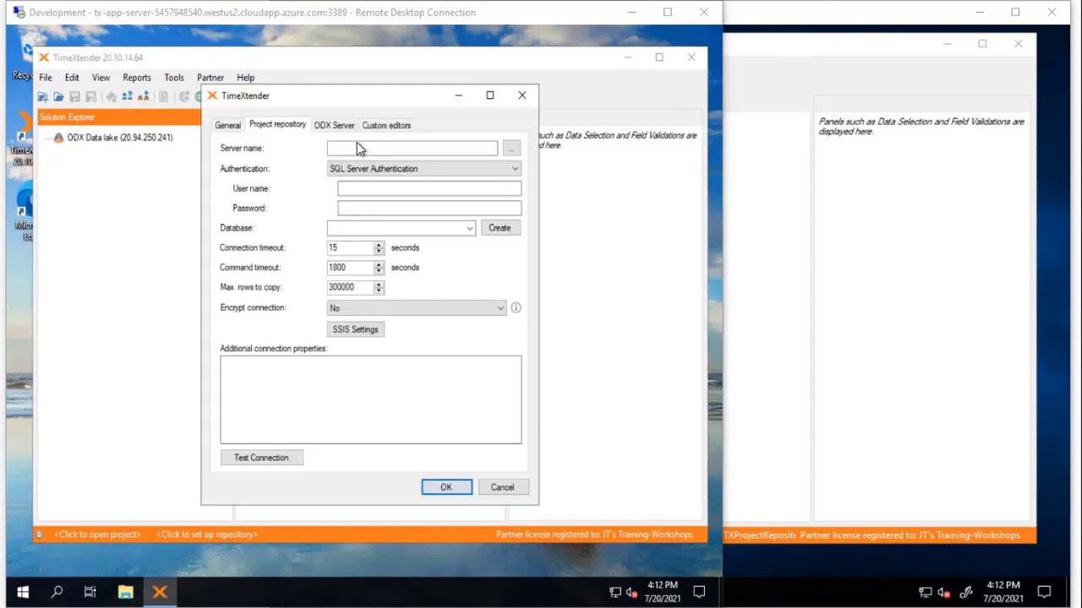
left_click(357, 149)
type("sqlserver-x35udwfob2tts.database.windows.net")
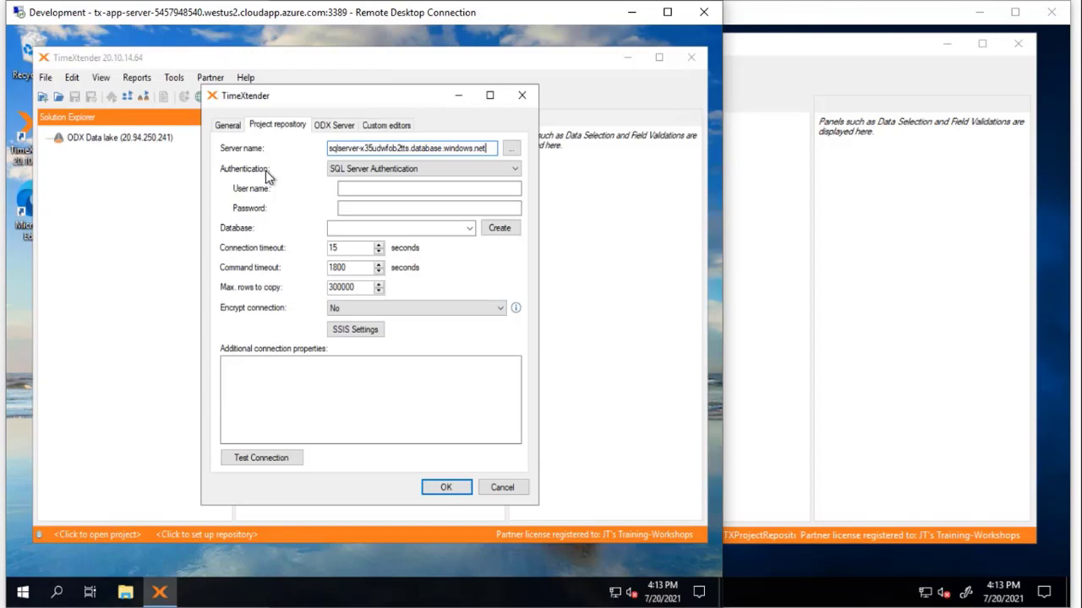
- Fill in the SQL Server Authentication credentials with user name MyUsername and the account password
left_click(384, 189)
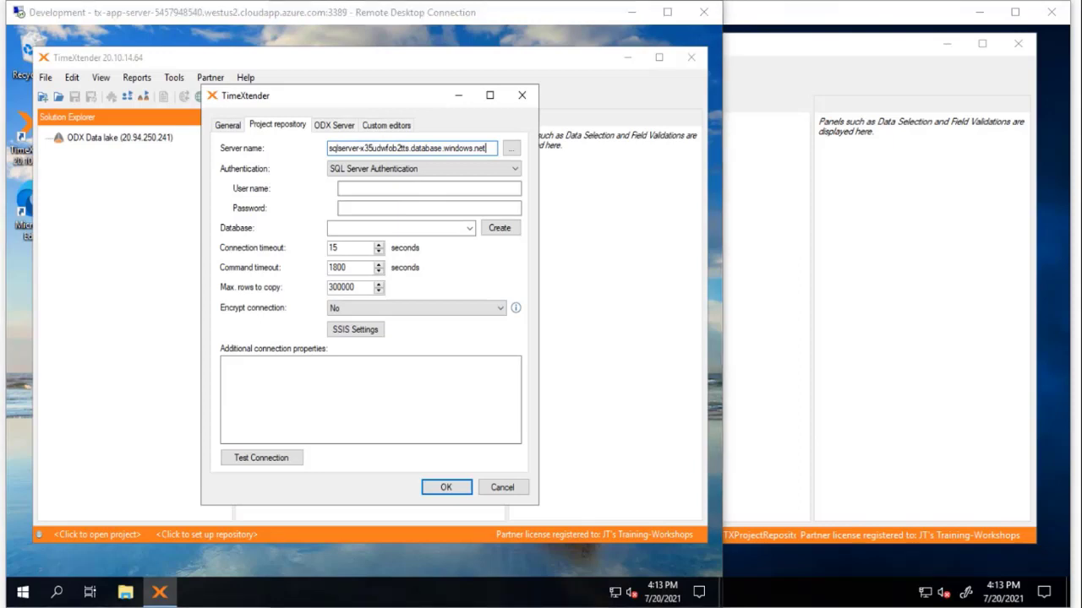
left_click(388, 191)
type("MyUsername")
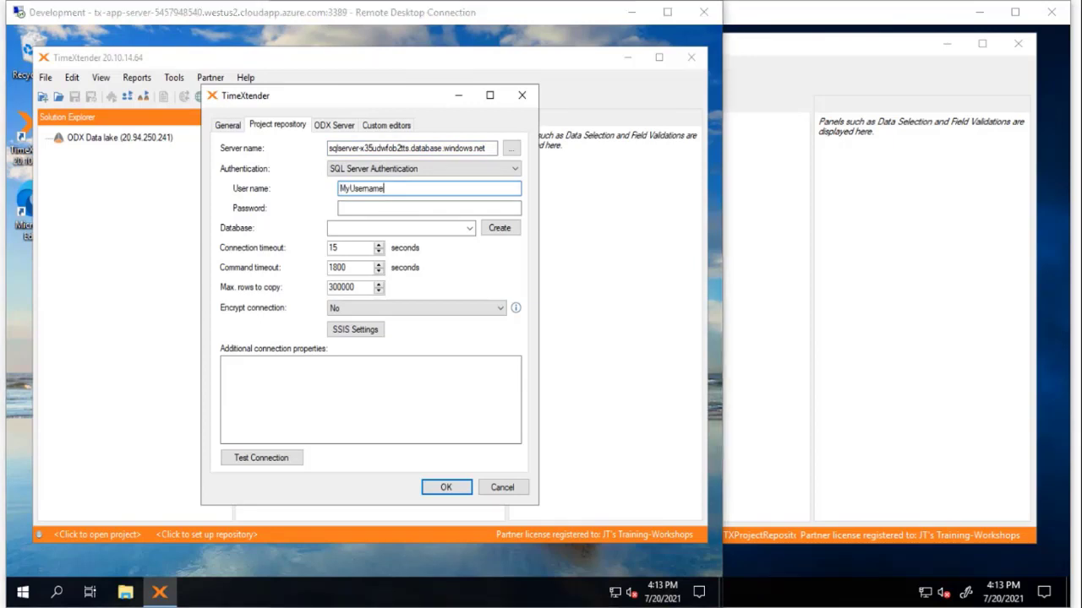
left_click(461, 210)
key("ctrl+v")
- Name the repository database TXProjectRepository_Dev and create it on the server
left_click(446, 229)
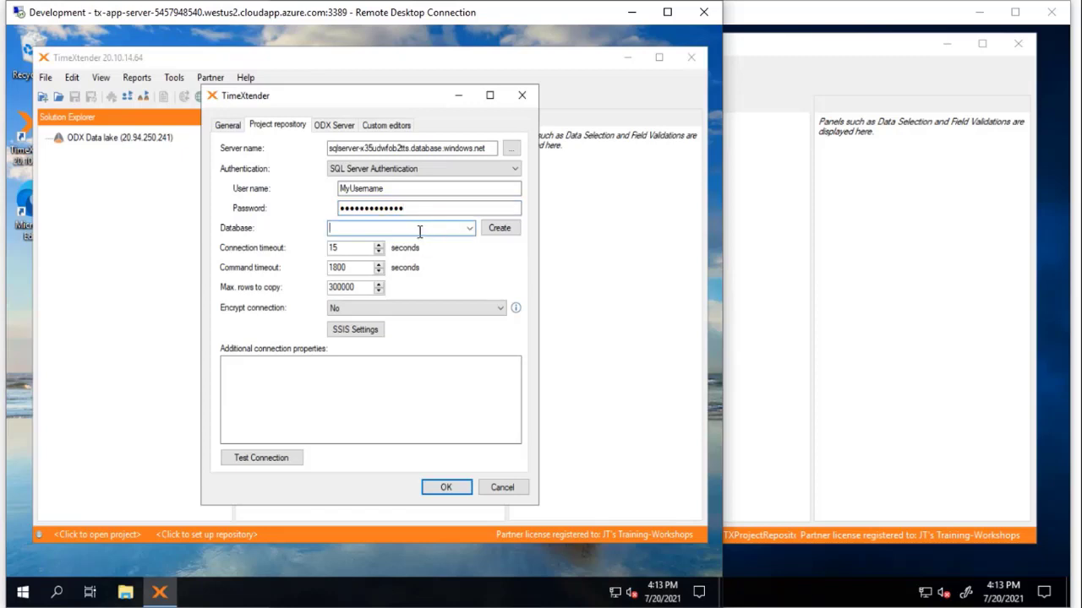
type("TXp")
key("BackSpace")
type("ProjectRepository_Dev")
left_click(497, 228)
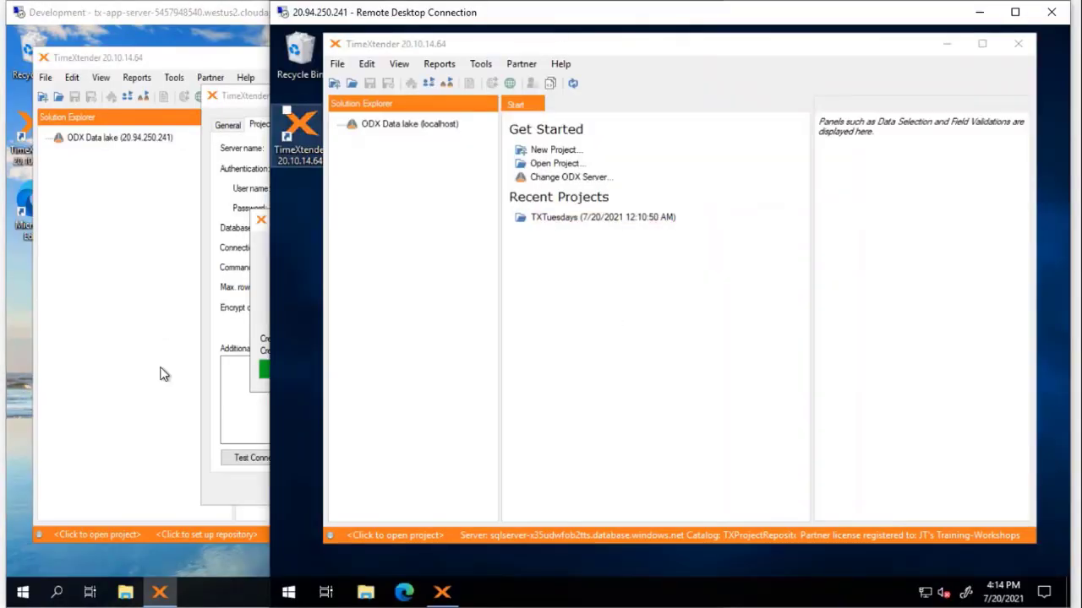
- Open Local Users and Groups in Computer Management in the 20.94.250.241 remote session
left_click(289, 593)
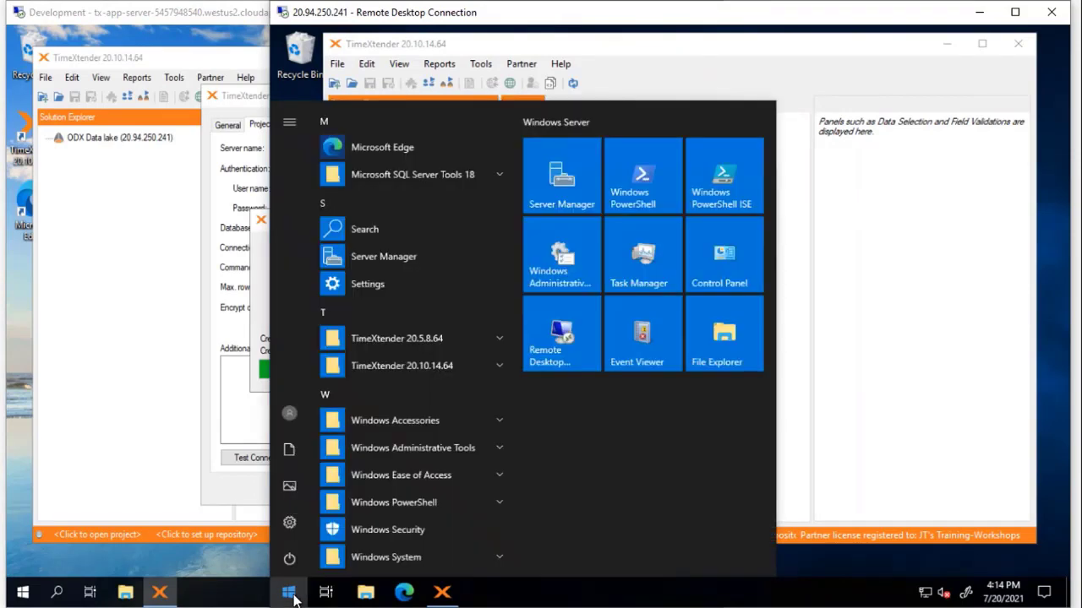
right_click(289, 593)
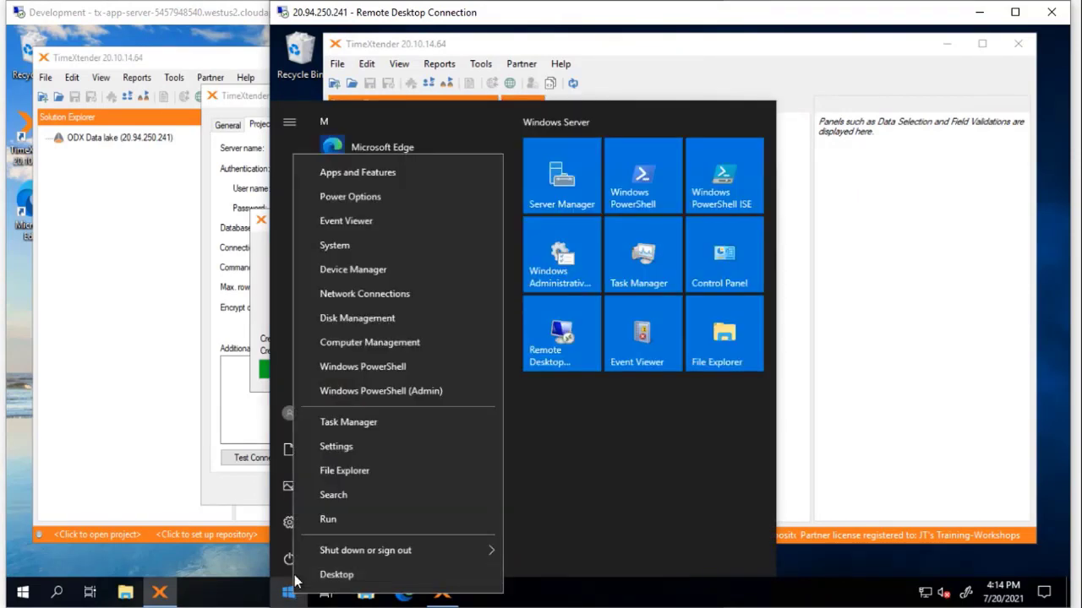
left_click(350, 342)
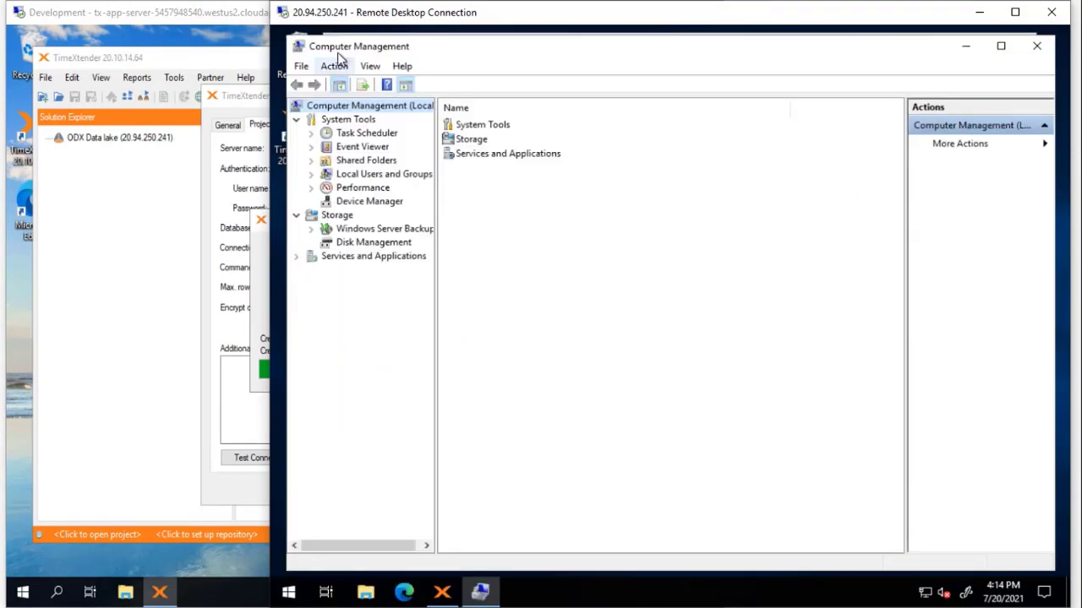
left_click(359, 176)
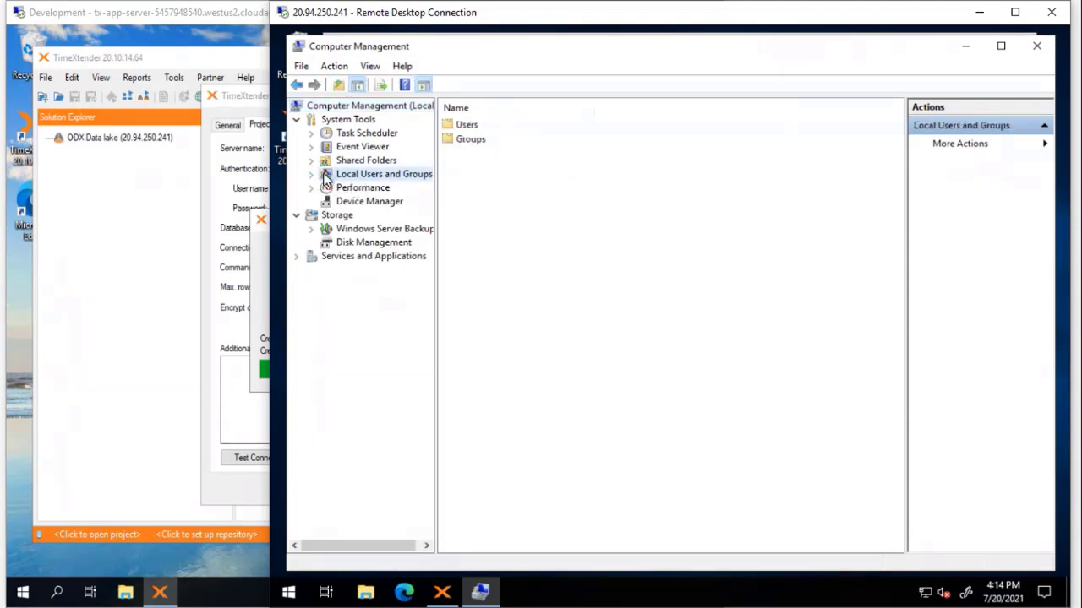
- Start a new local user named TXProdService, with no forced password change at next logon and a password that never expires
right_click(472, 127)
left_click(505, 131)
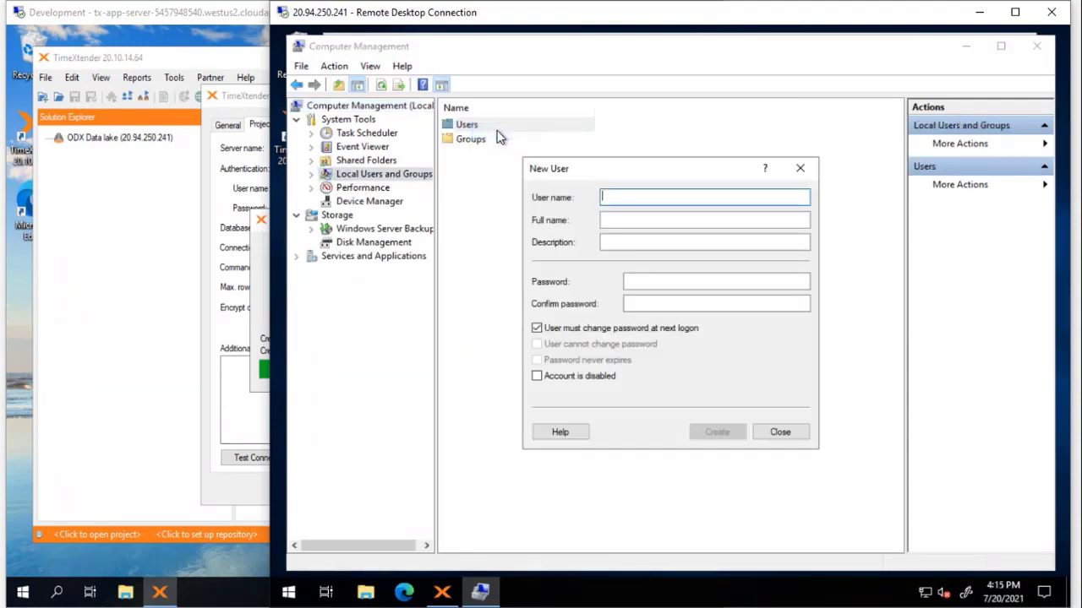
type("TXP")
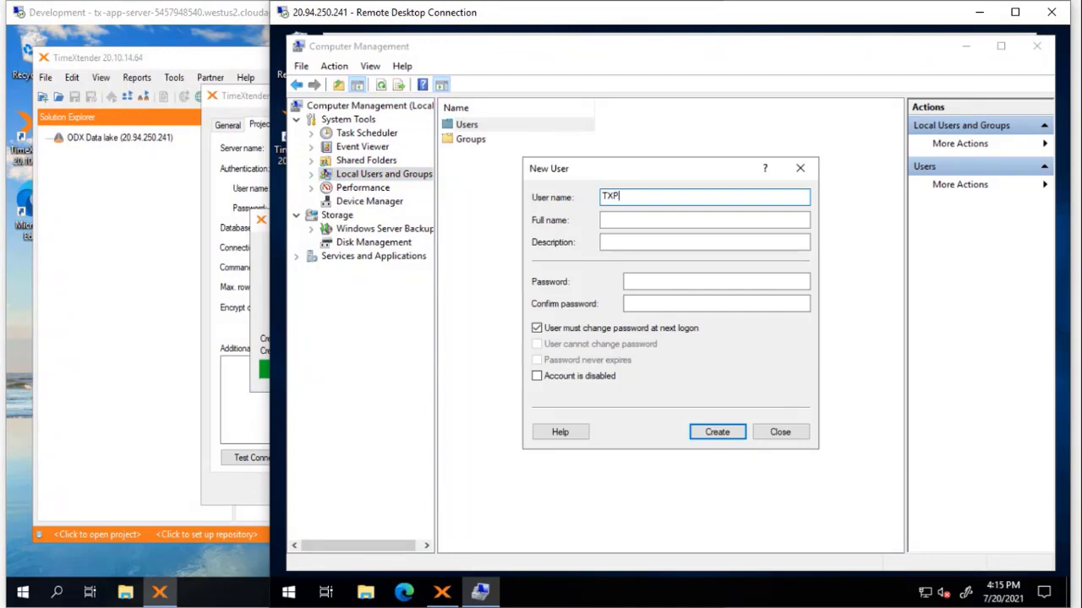
type("rodService")
key("Tab")
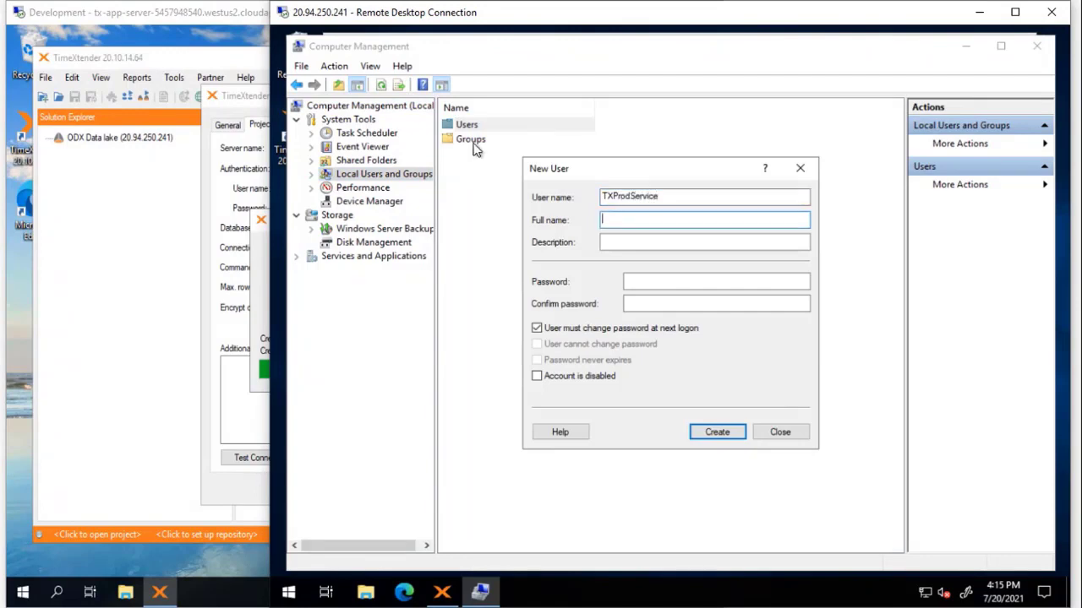
left_click(558, 331)
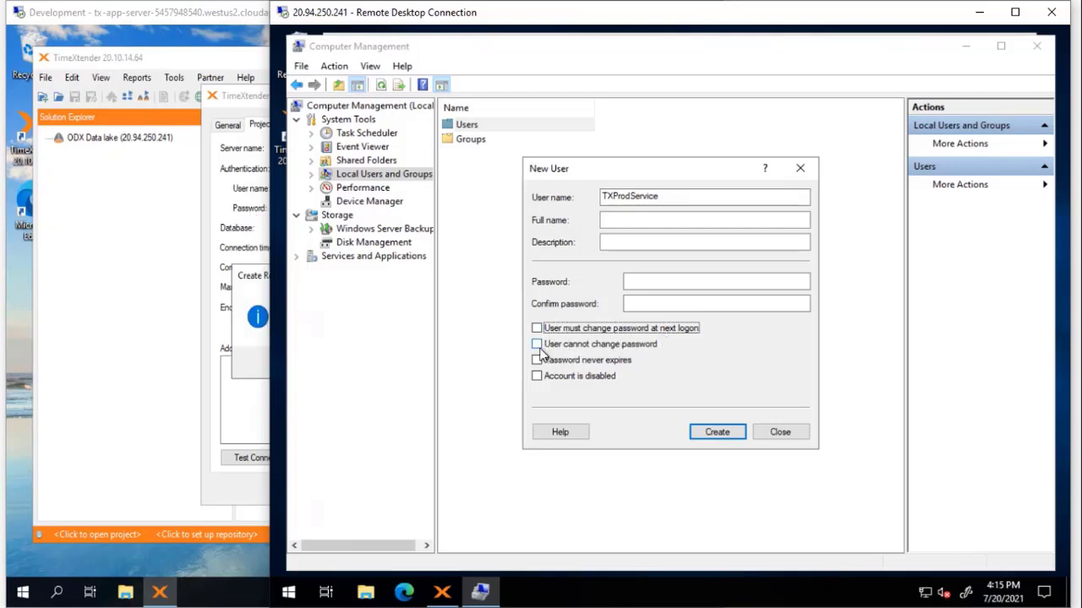
left_click(537, 361)
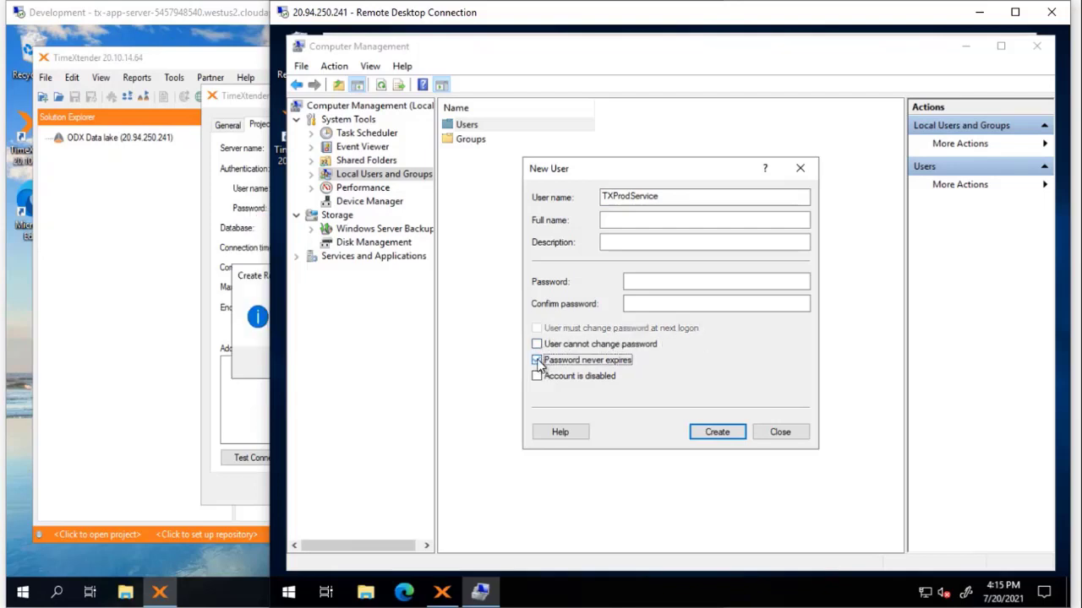
- Enter and confirm the new user's password, create the account and close the New User dialog
left_click(663, 281)
type("••")
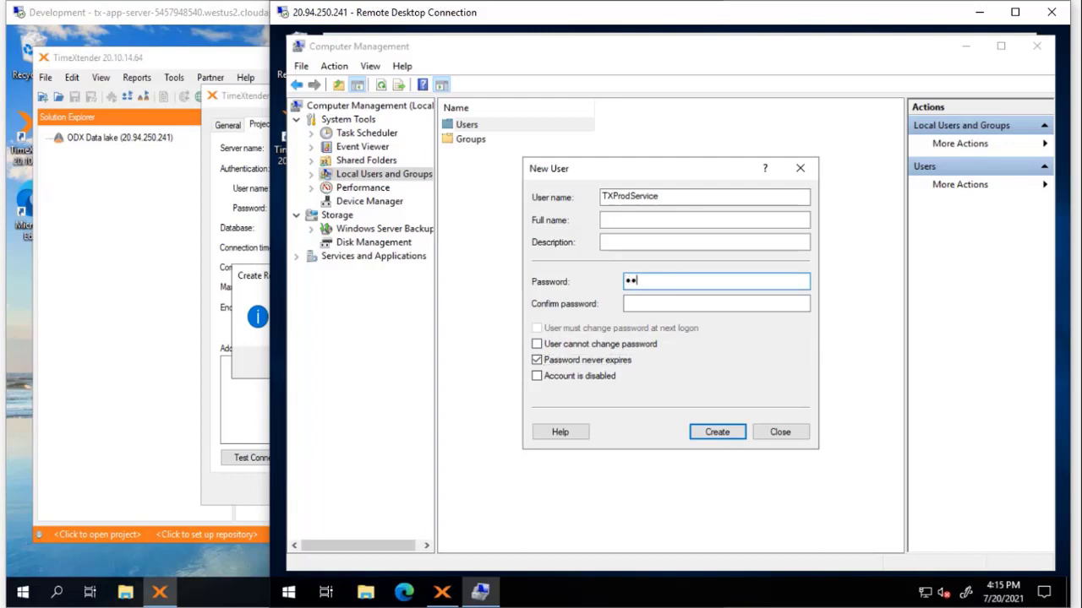
type("•••••••")
key("Tab")
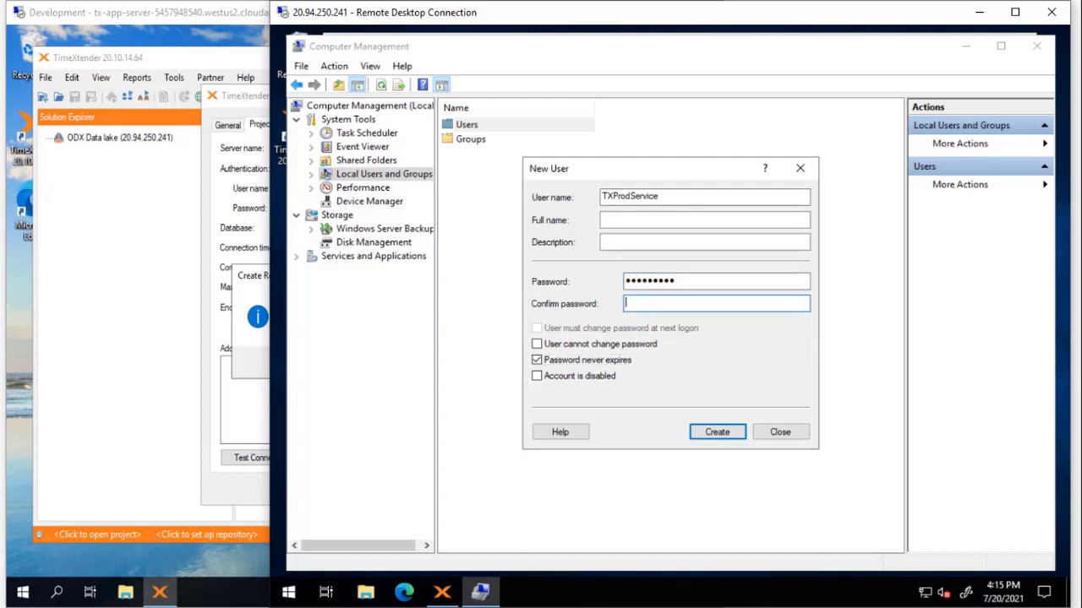
type("•••••")
key("Tab")
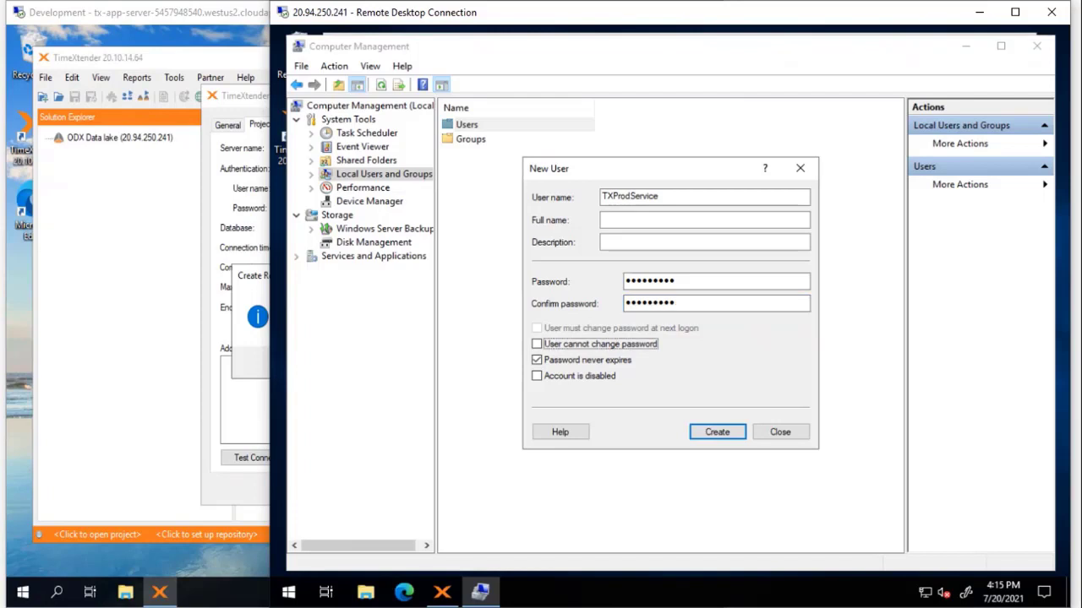
left_click(718, 432)
left_click(801, 433)
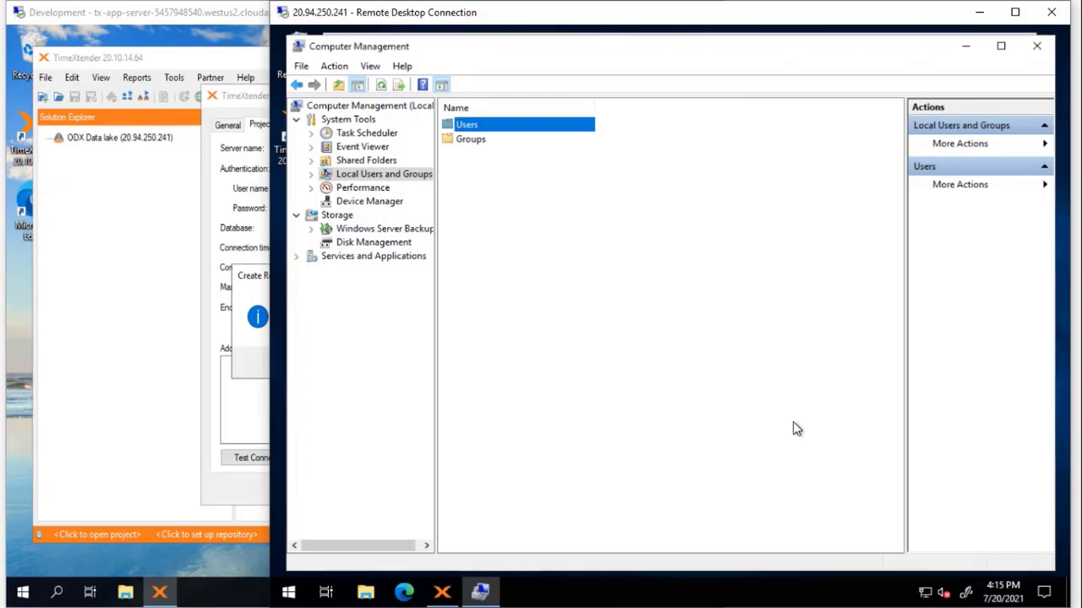
- Add the TXProdService user to the local Administrators group, checking its name against tx-app-server
double_click(470, 141)
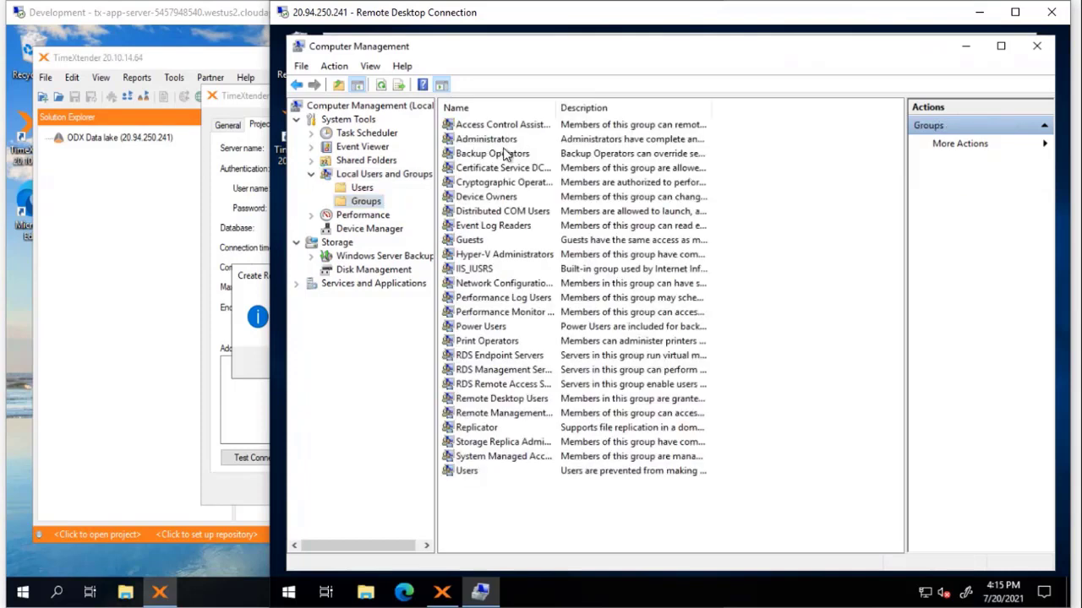
left_click(499, 143)
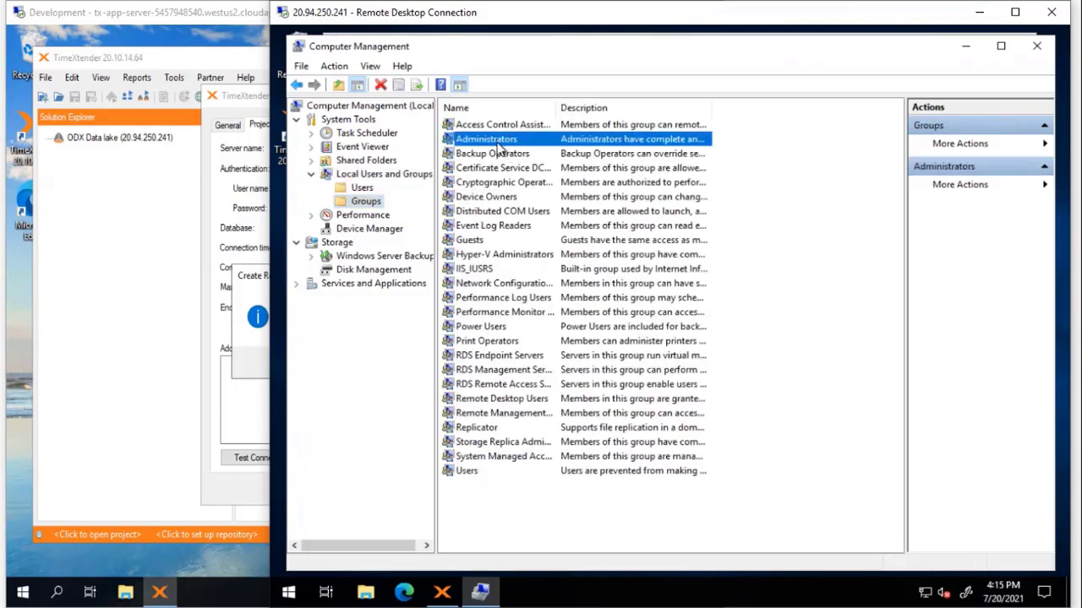
right_click(504, 144)
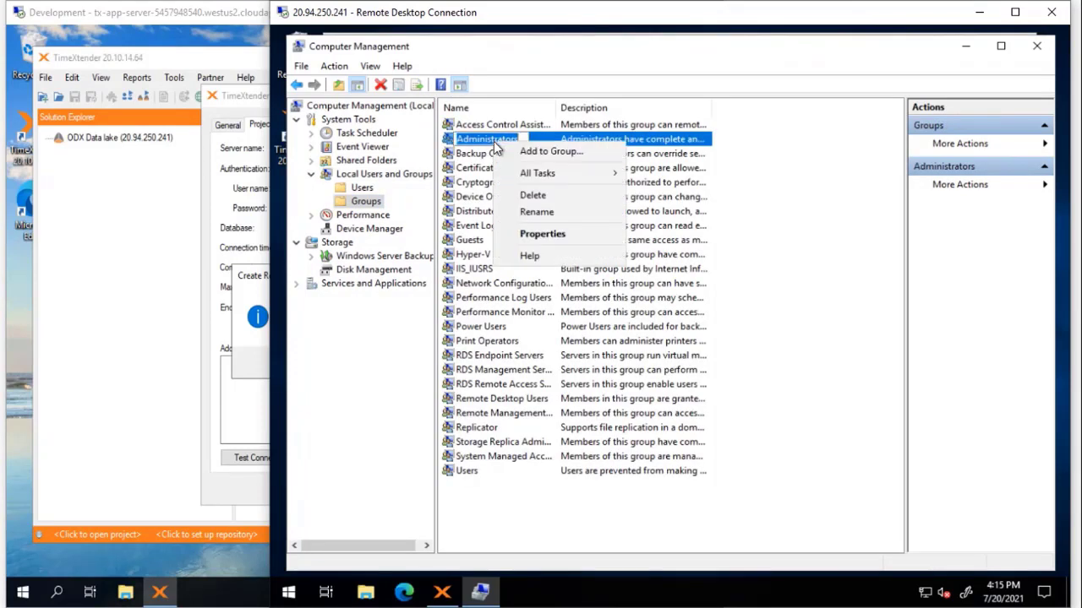
left_click(550, 153)
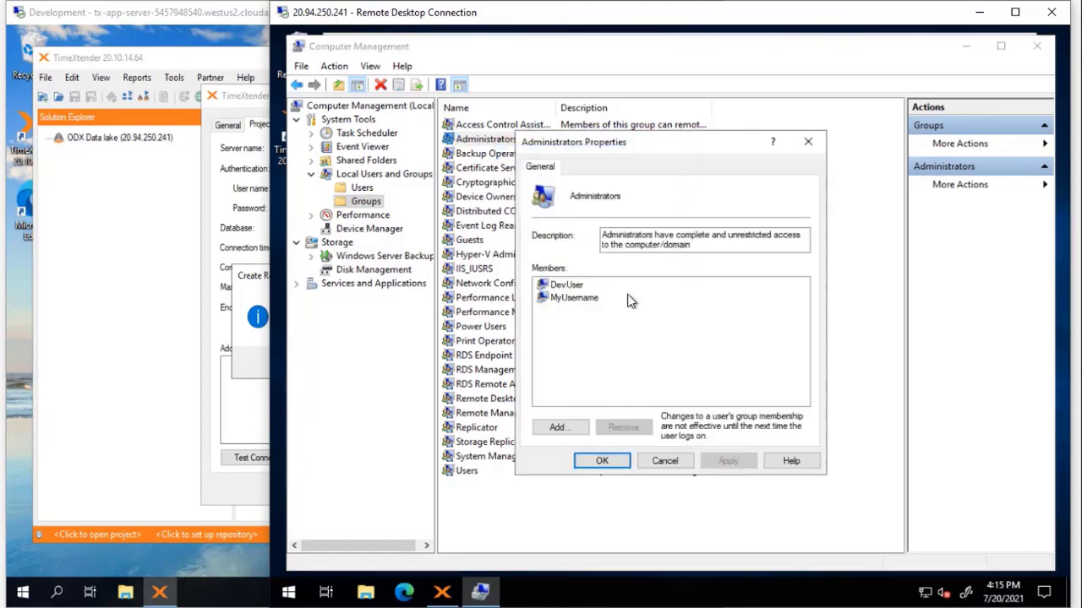
left_click(557, 427)
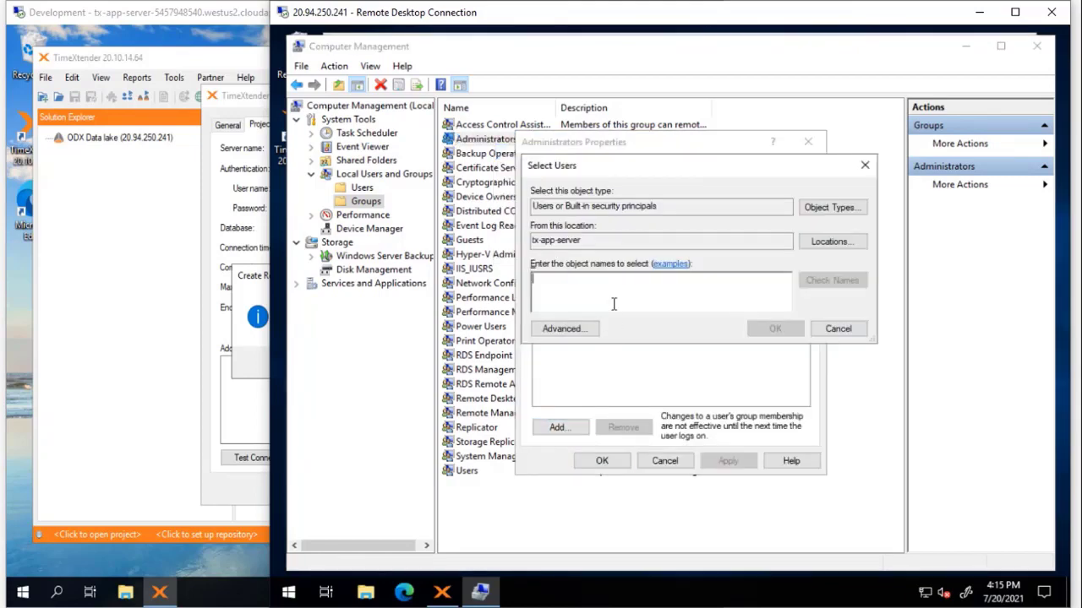
type("TXProdService")
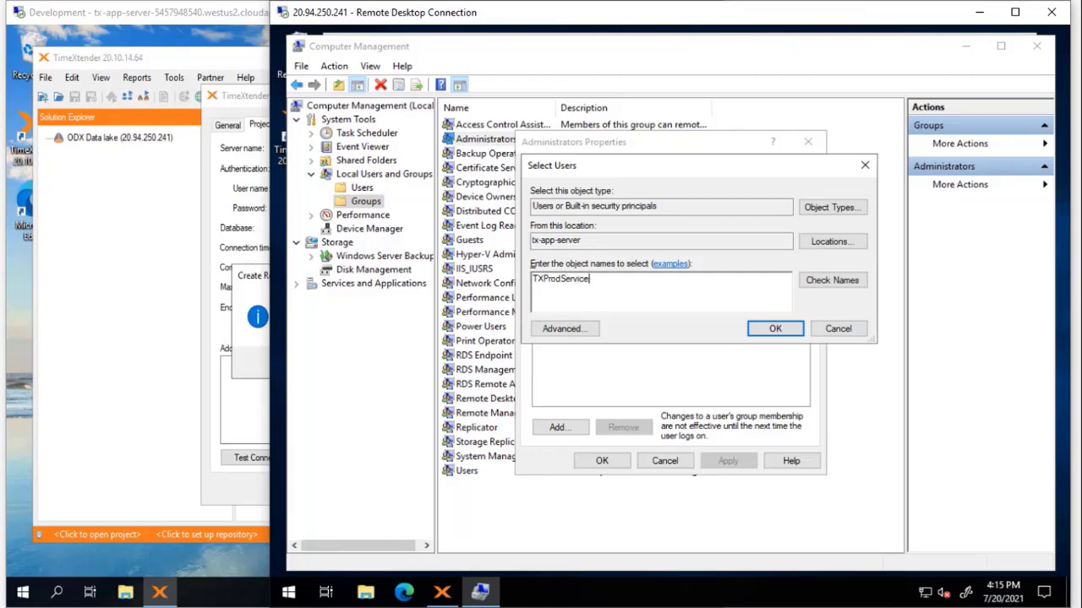
left_click(826, 284)
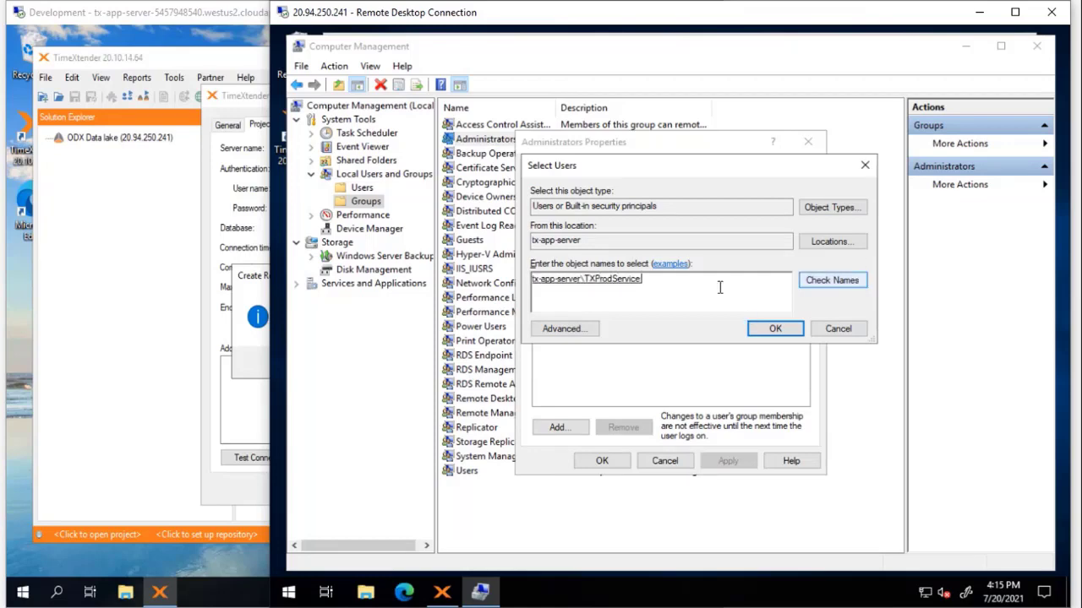
left_click(795, 329)
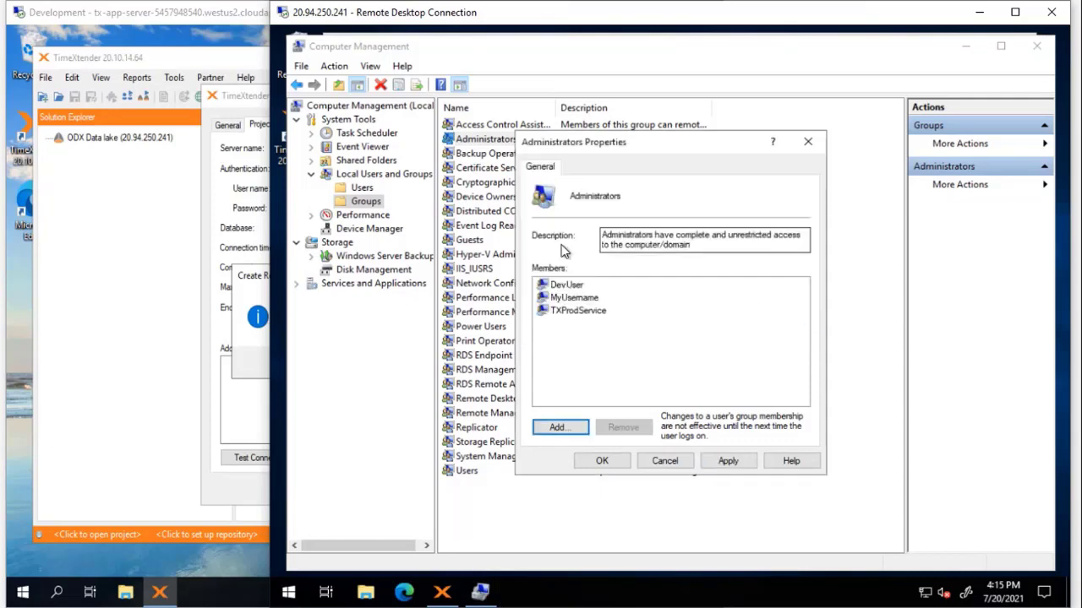
left_click(610, 462)
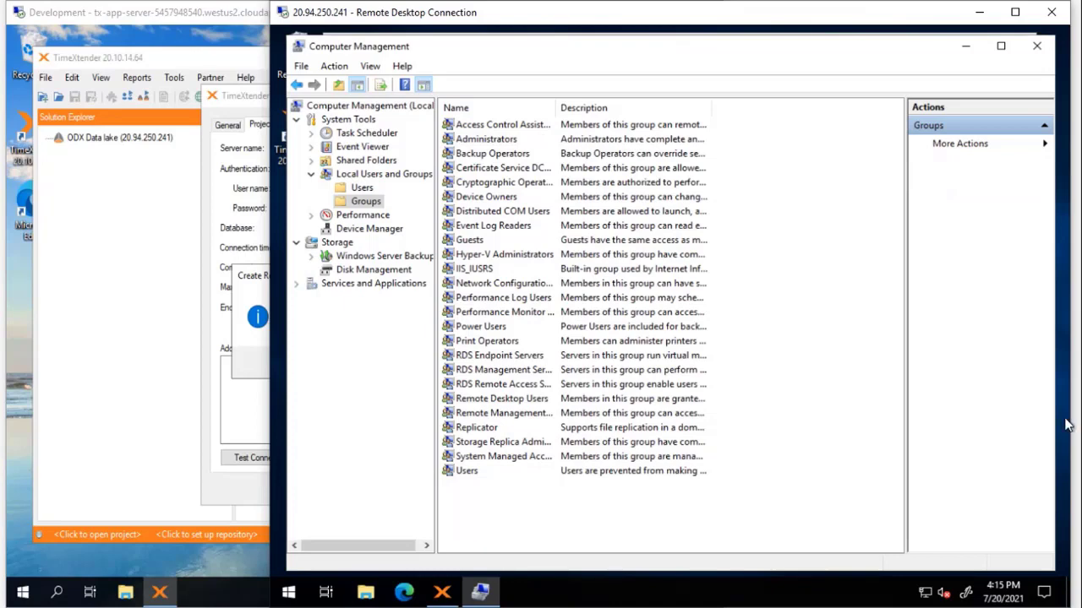
- Acknowledge the repository creation in the Development session and open the SQL server sqlserver-x35udwfob2tts in the Azure portal
left_click(254, 293)
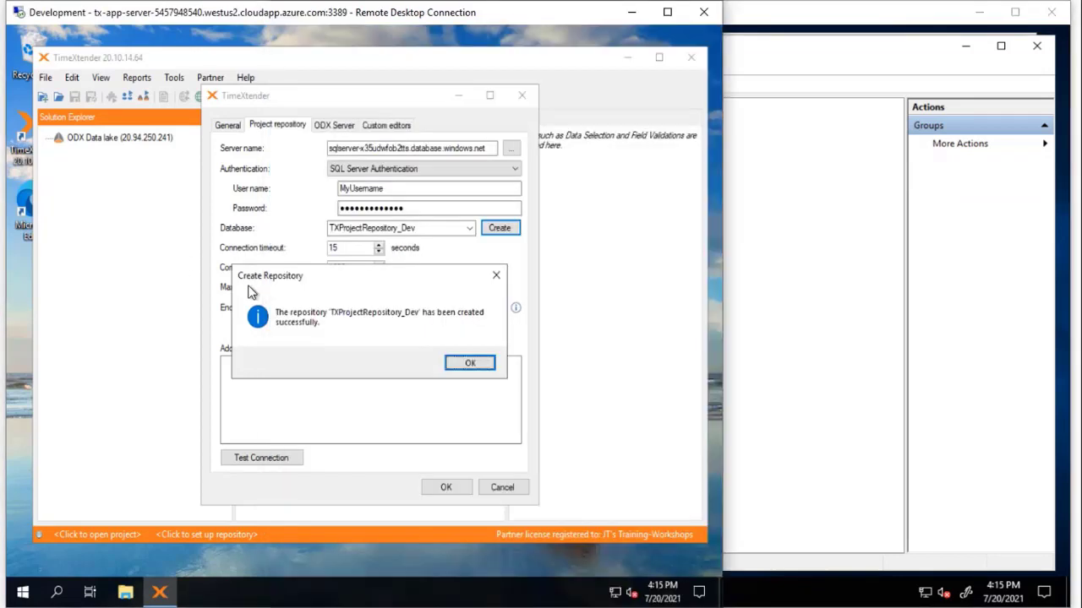
left_click(471, 365)
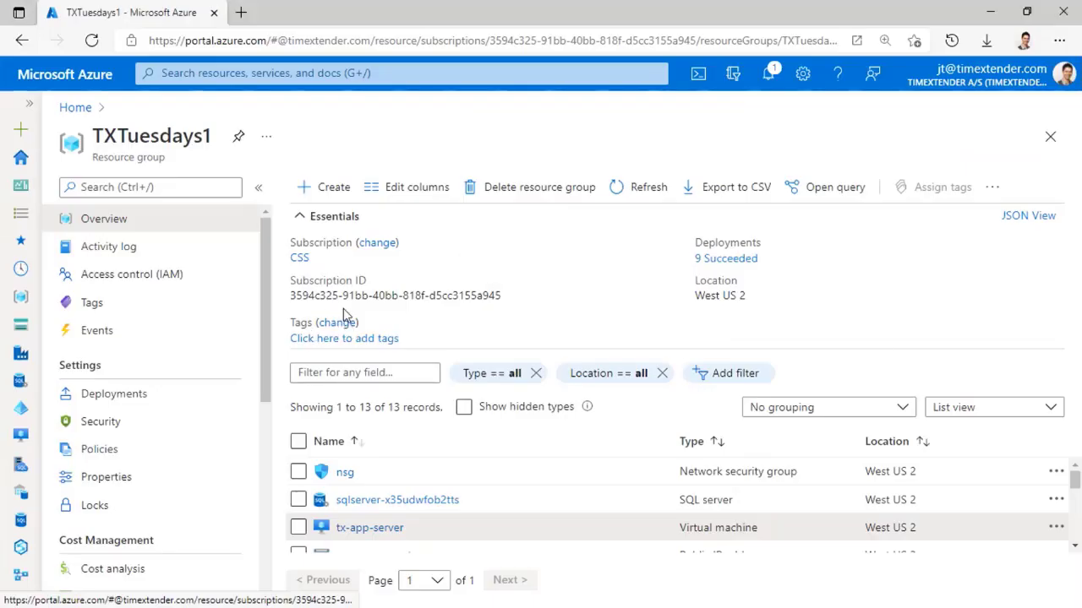
left_click(420, 502)
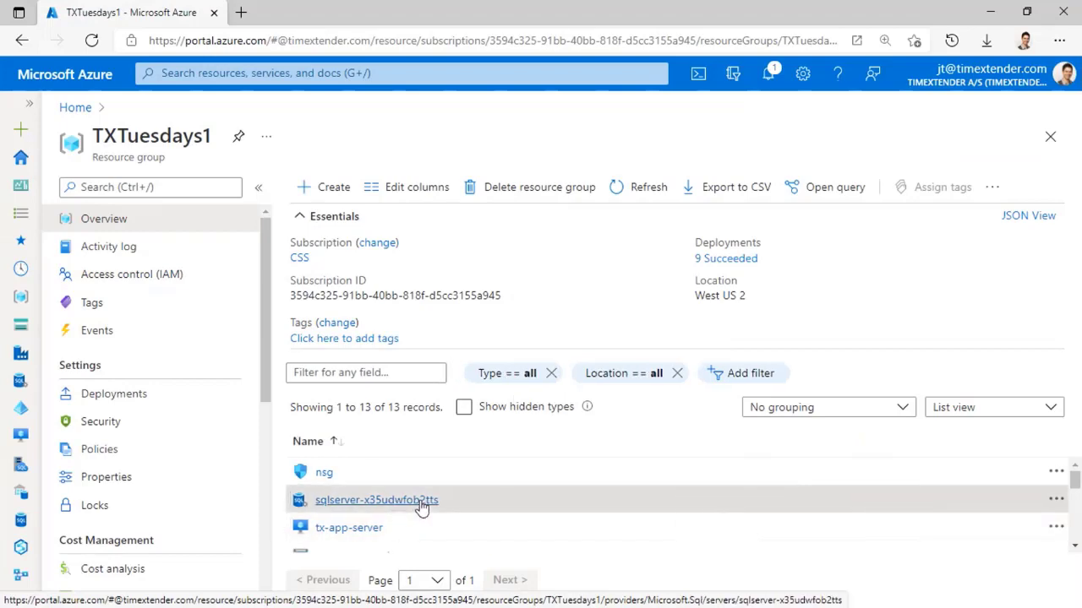
left_click(420, 502)
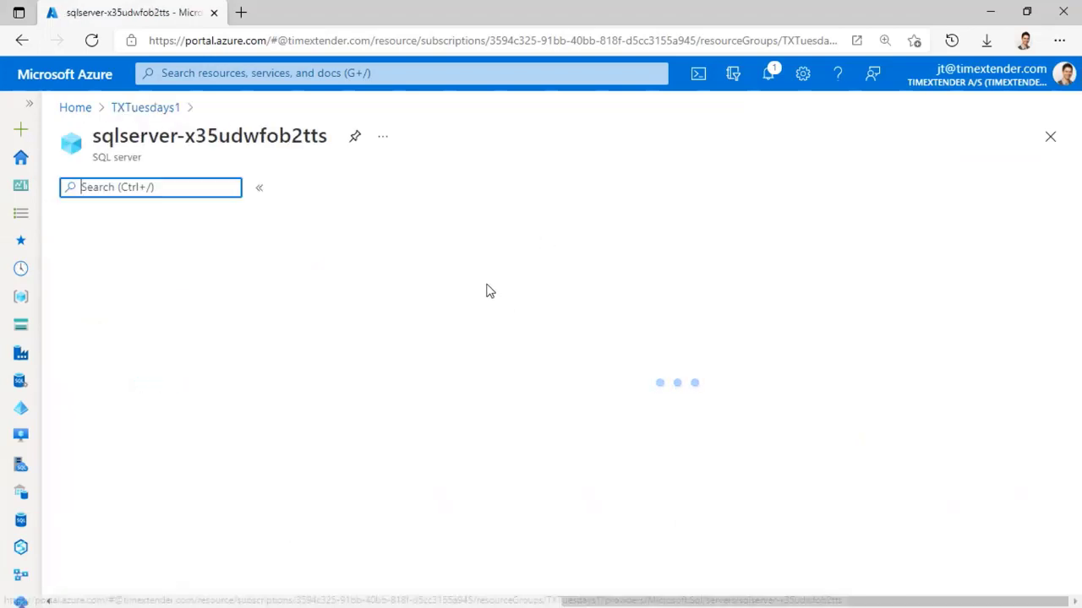
- Open the compute and storage settings of the TXProjectRepository_Dev database on the SQL server
scroll(573, 314, "down", 10)
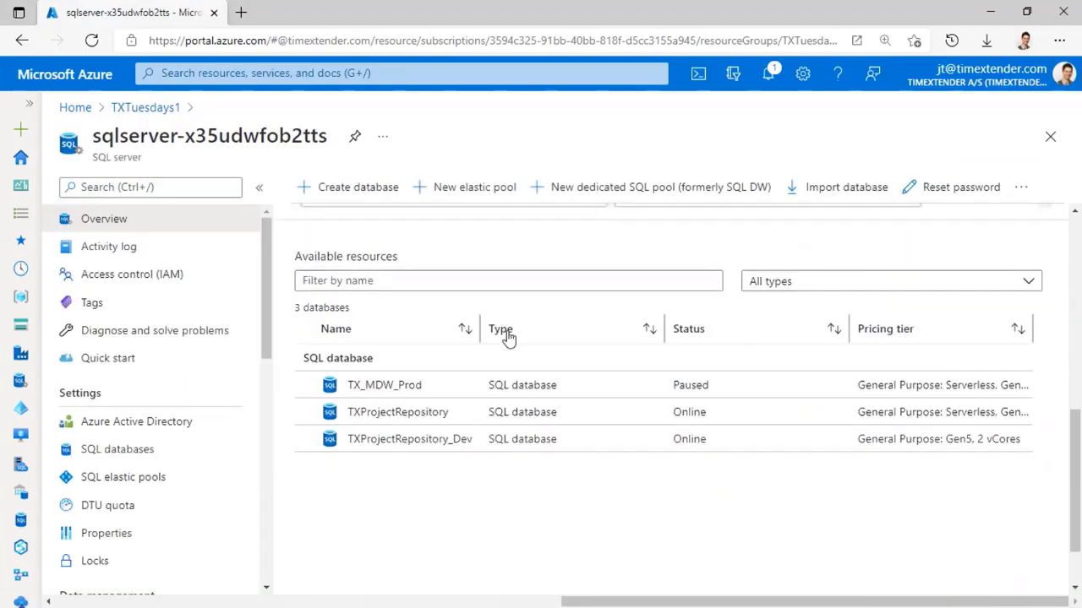
left_click(394, 448)
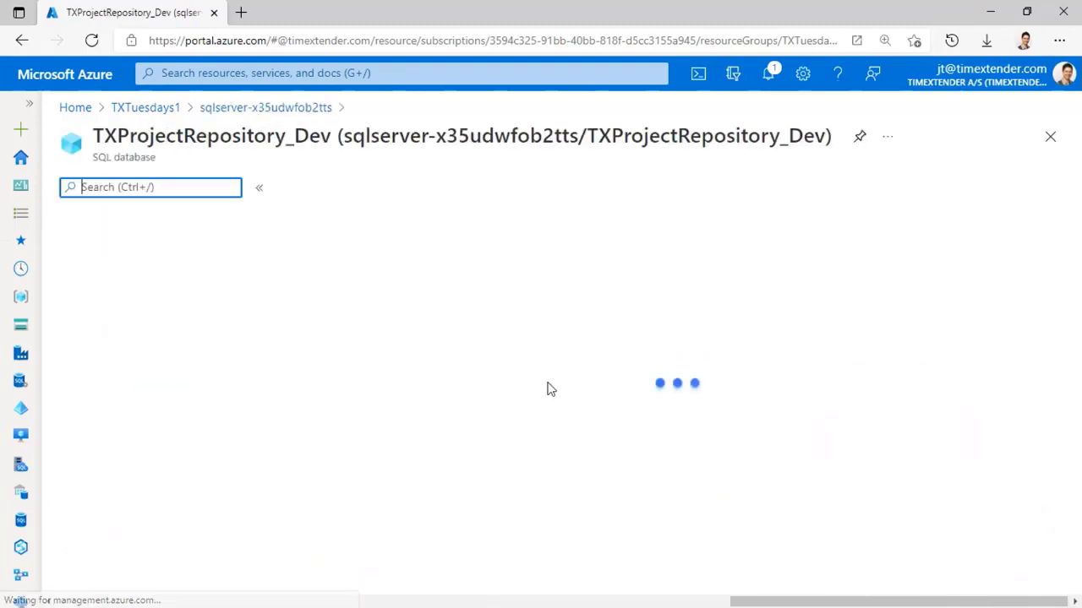
scroll(576, 346, "down", 6)
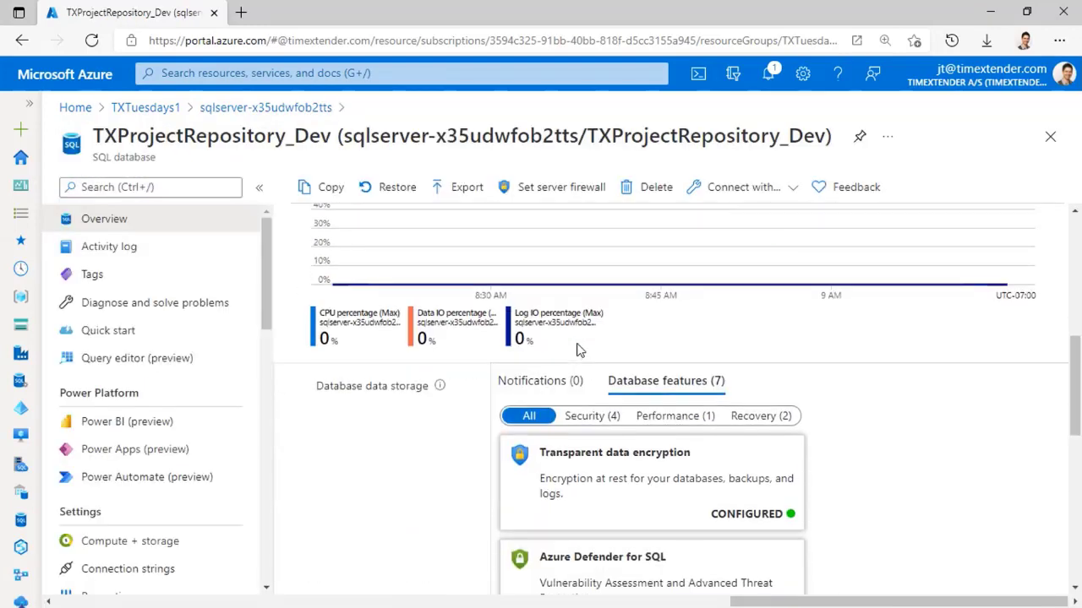
scroll(579, 350, "down", 1)
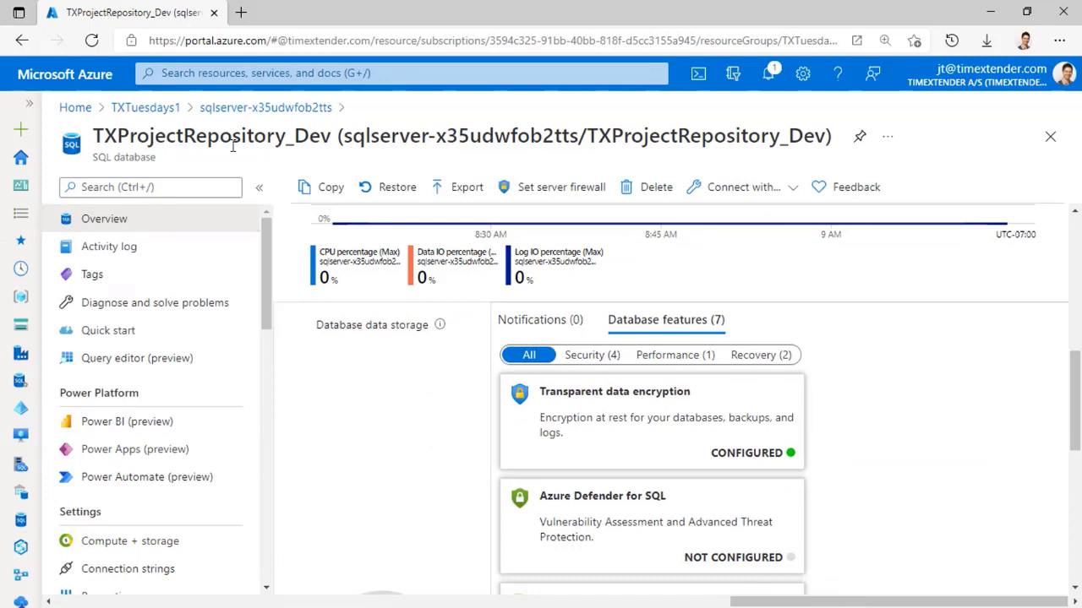
left_click_drag(334, 137, 93, 139)
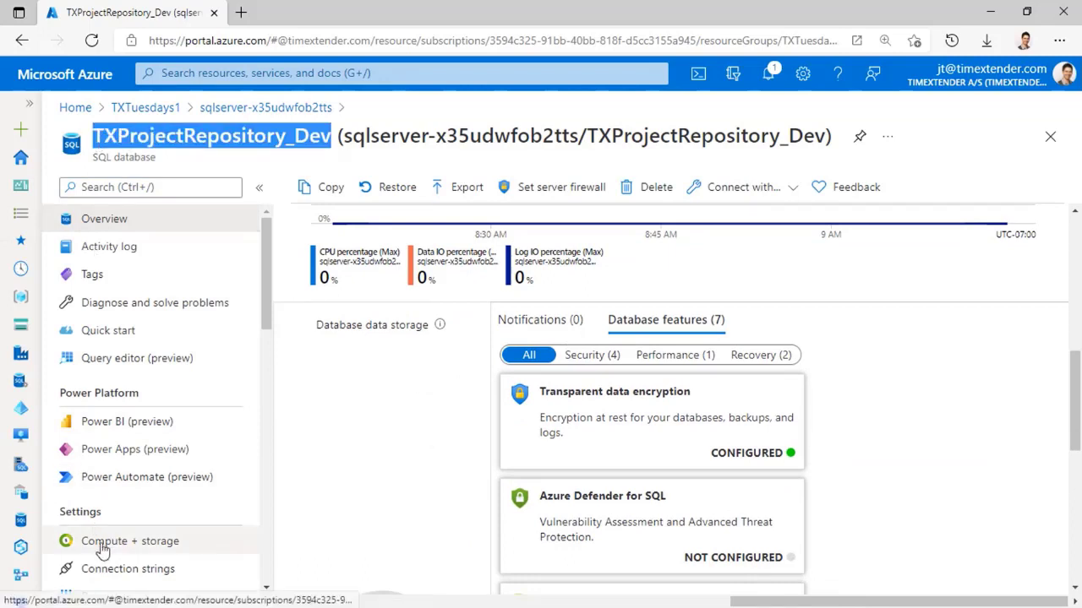
left_click(128, 545)
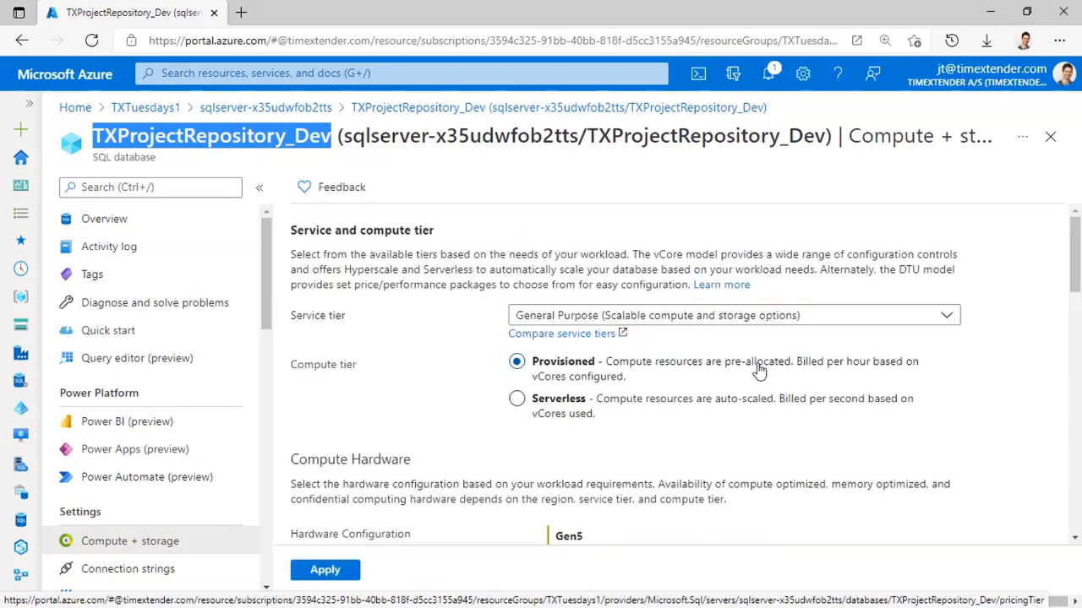
- Switch the database to the Serverless compute tier, raise its maximum vCores and set the minimum vCores to 8
left_click(516, 398)
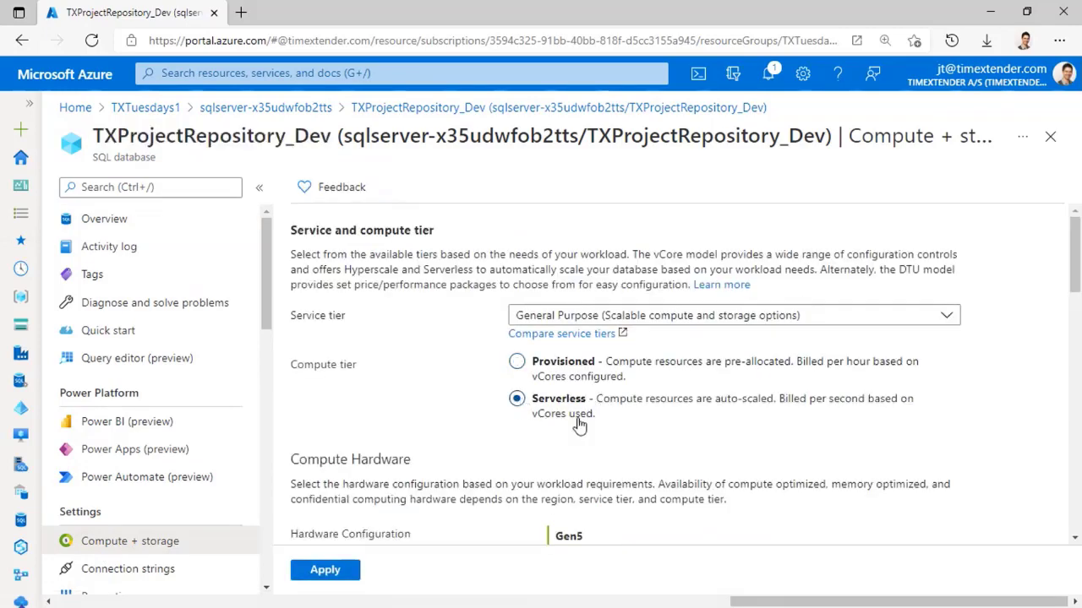
scroll(622, 430, "down", 4)
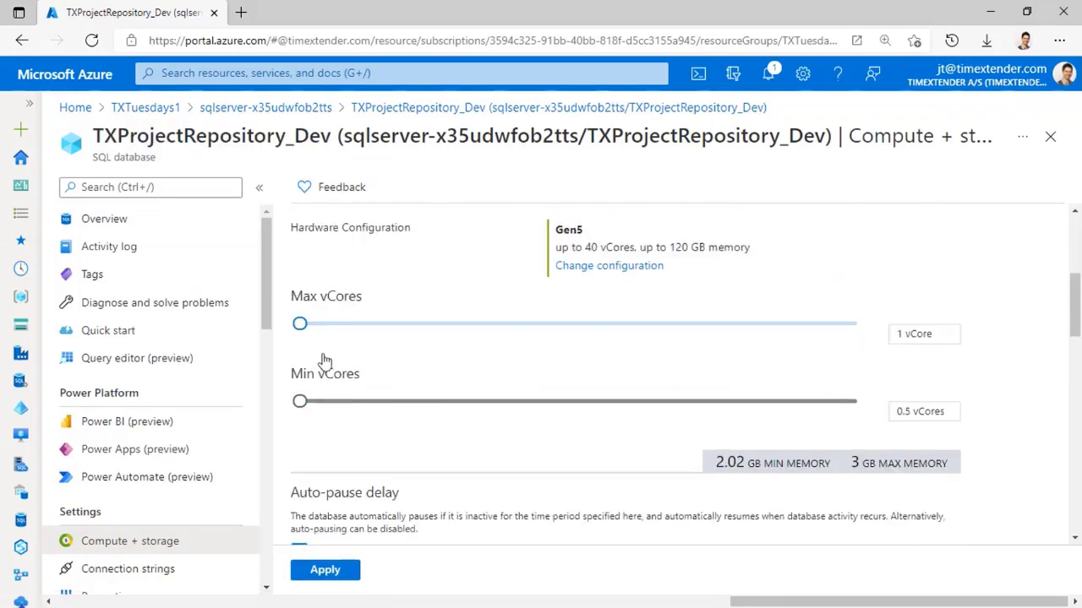
left_click_drag(300, 325, 473, 329)
left_click_drag(298, 403, 1029, 436)
scroll(844, 389, "down", 3)
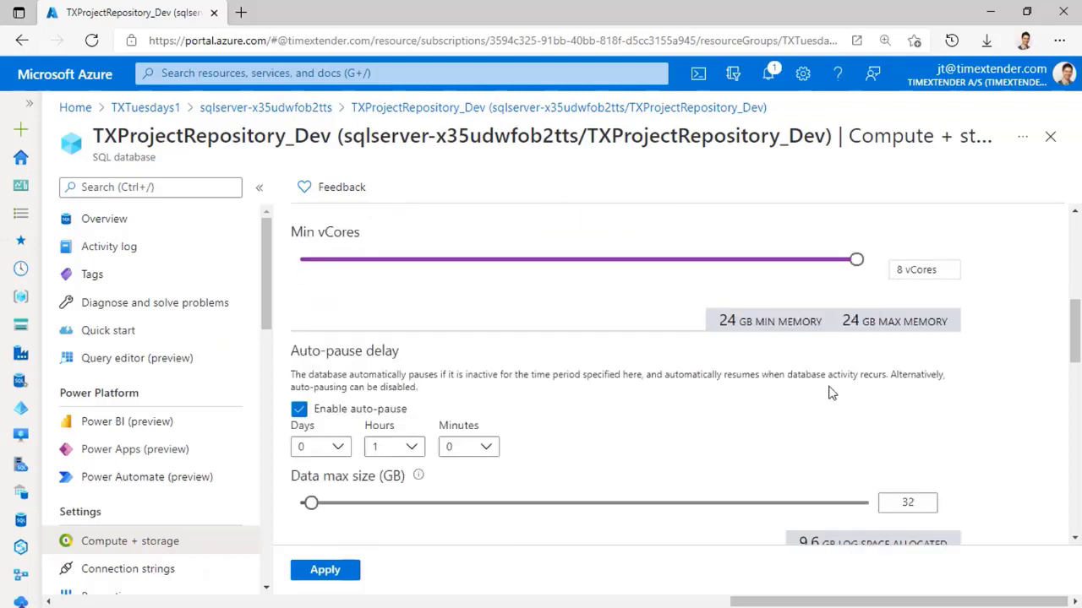
- Choose locally-redundant backup storage for TXProjectRepository_Dev and apply the compute and storage changes
scroll(483, 345, "down", 1)
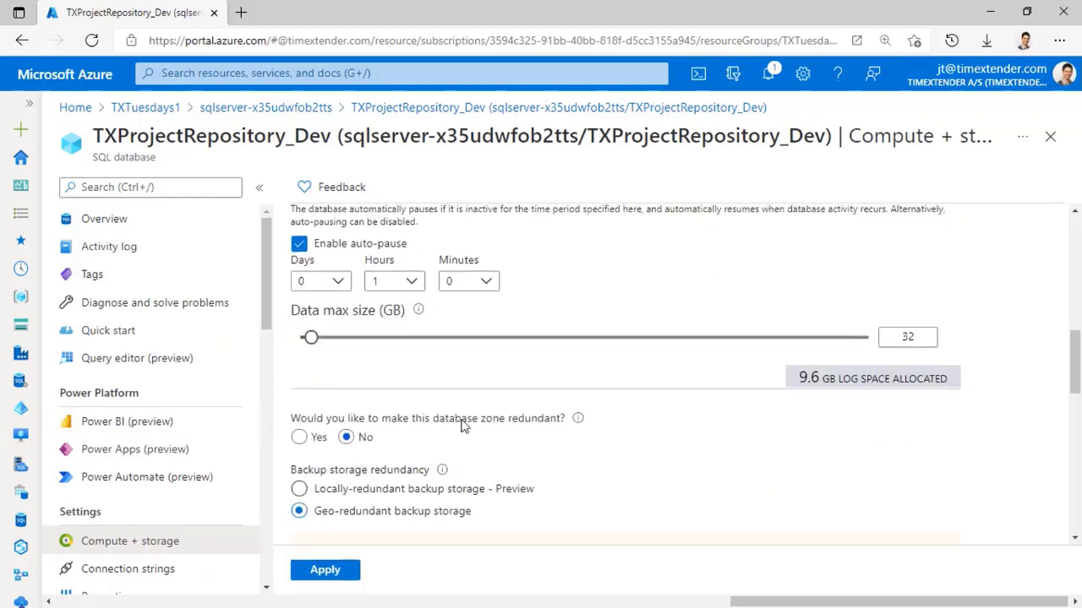
scroll(448, 431, "down", 1)
left_click(301, 438)
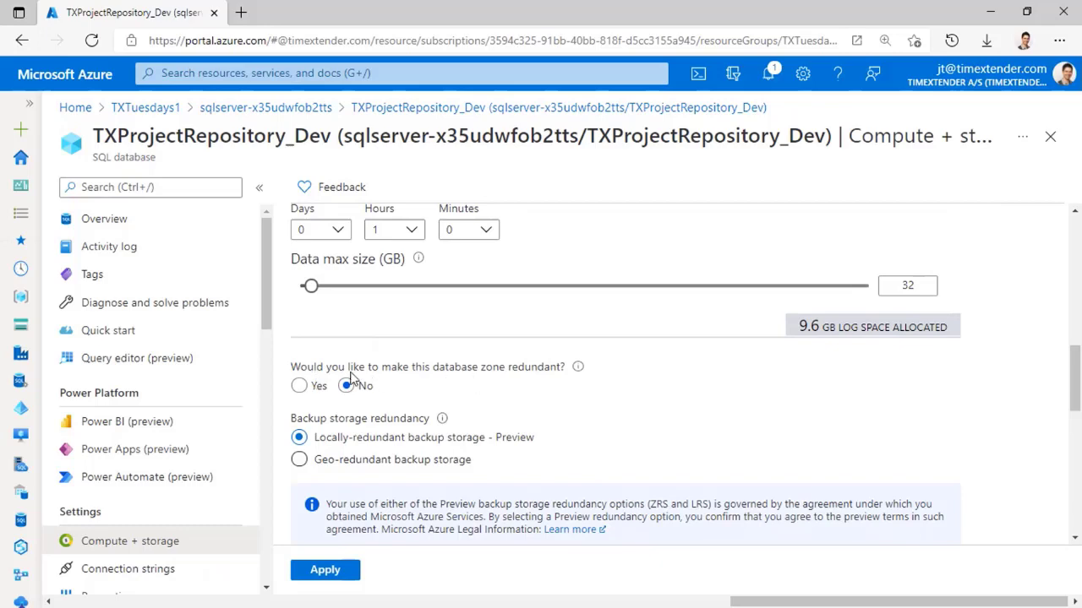
scroll(437, 396, "down", 2)
left_click(323, 570)
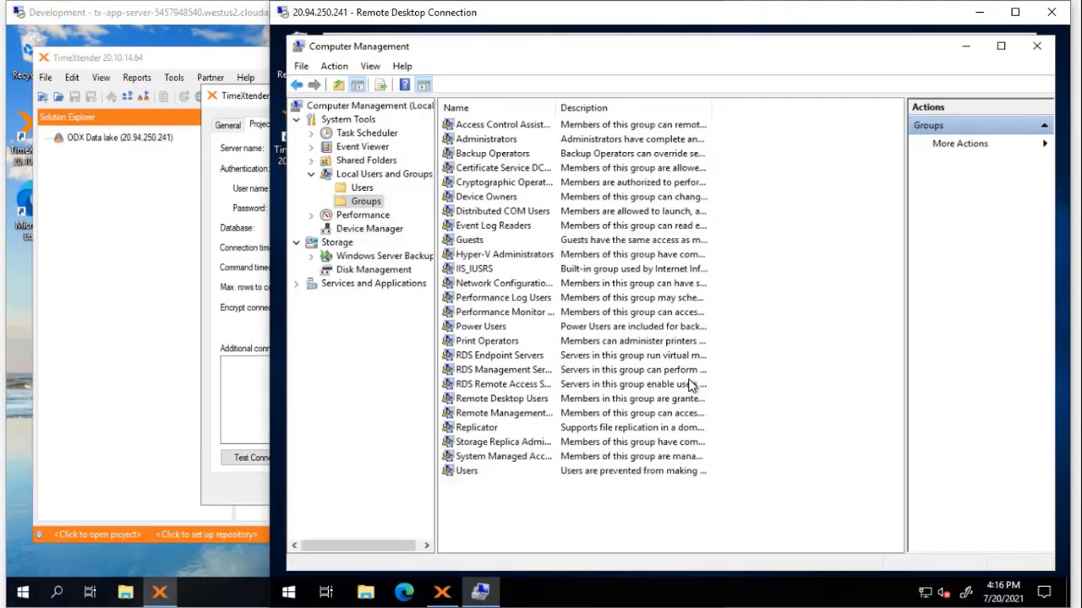
- Close Computer Management in the 20.94.250.241 session and open the Windows Services console at the entries starting with T
left_click(1036, 46)
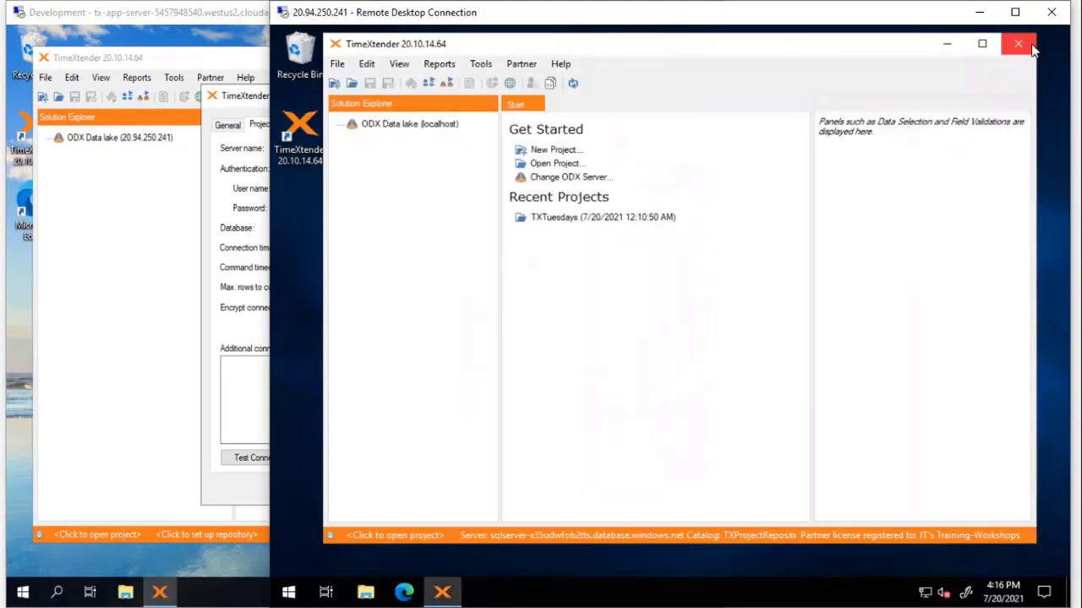
left_click(289, 593)
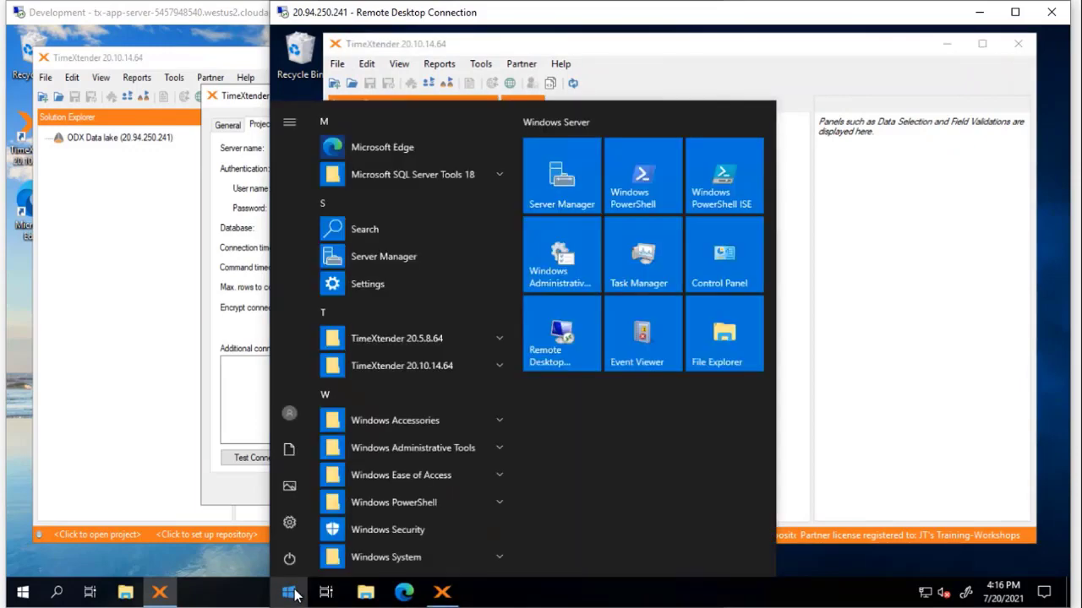
type("service")
key("Return")
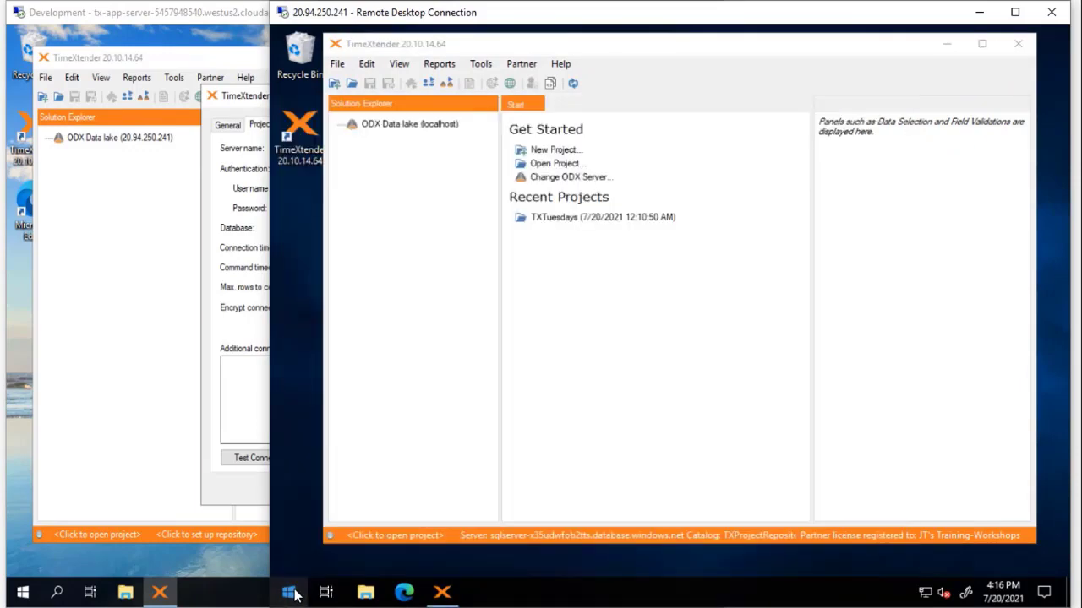
left_click(605, 224)
key("t")
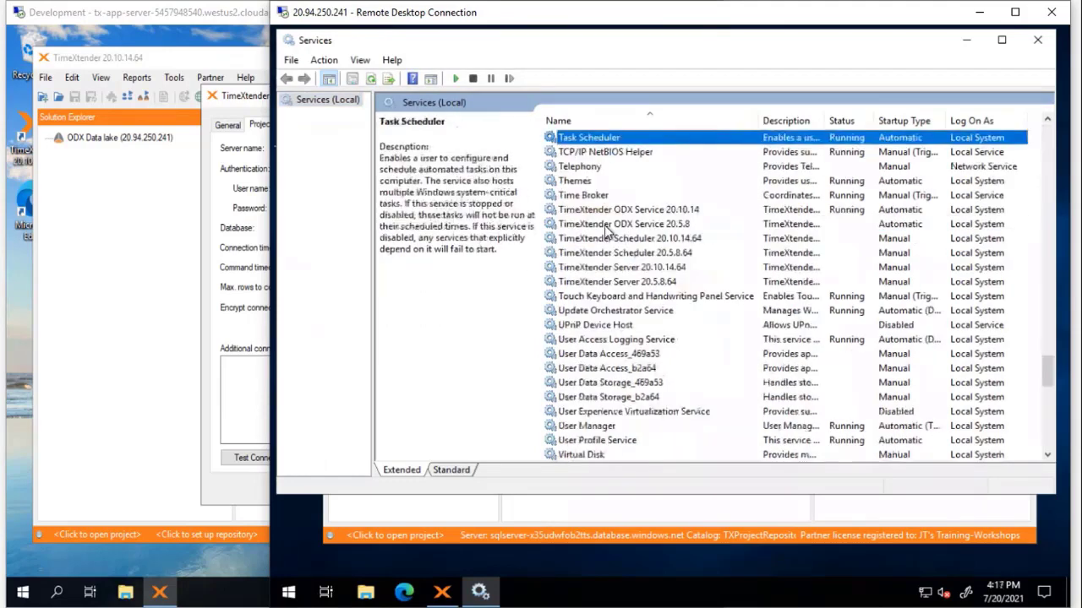
- Set the TimeXtender Server 20.10.14.64 service to log on as the TXProdService account, checking its name against tx-app-server
left_click(627, 267)
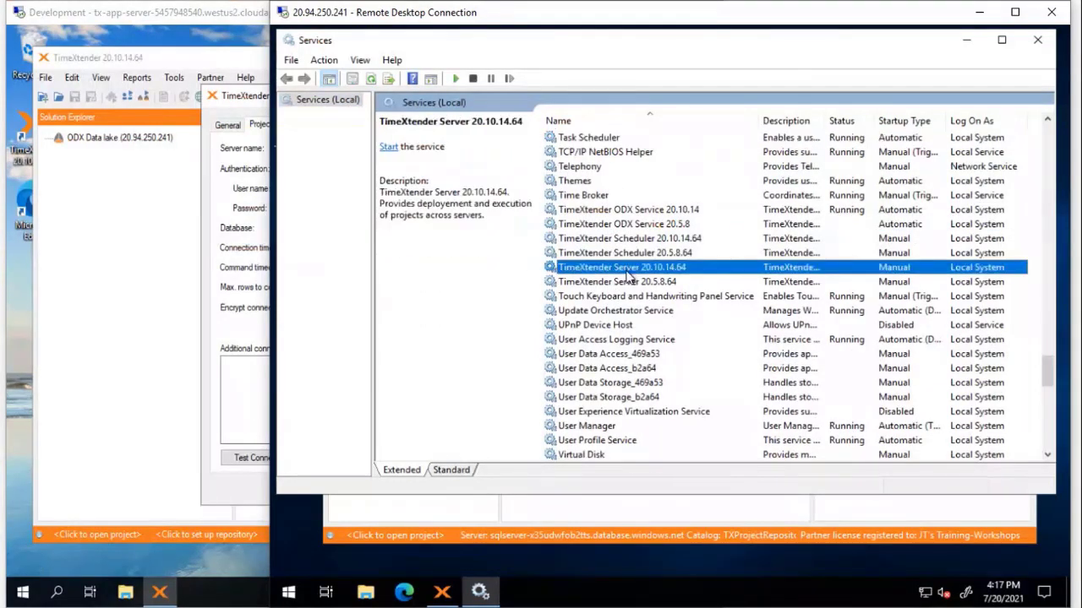
right_click(686, 268)
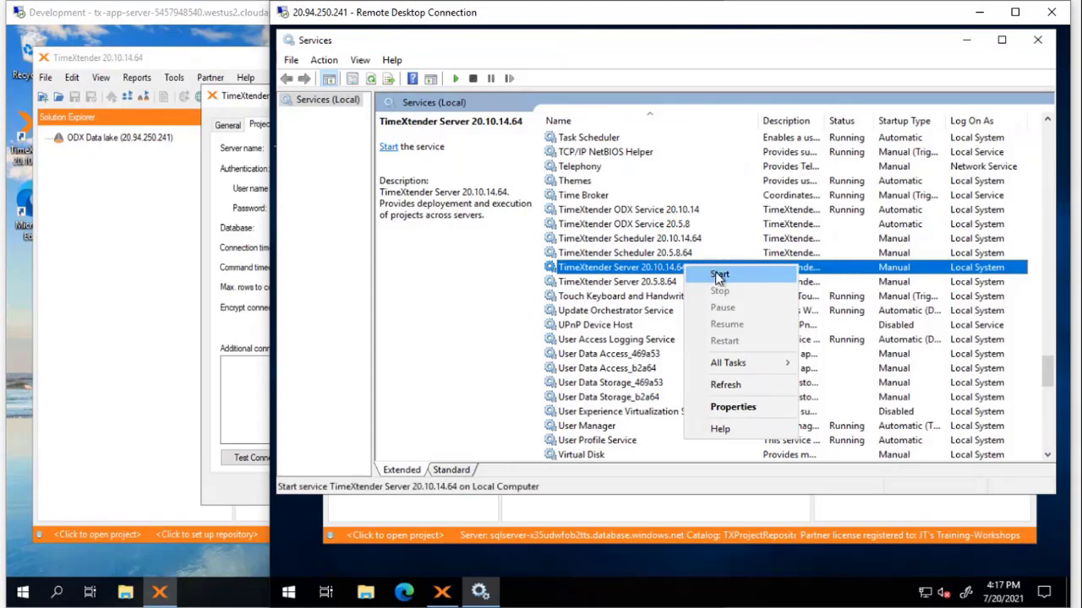
left_click(732, 407)
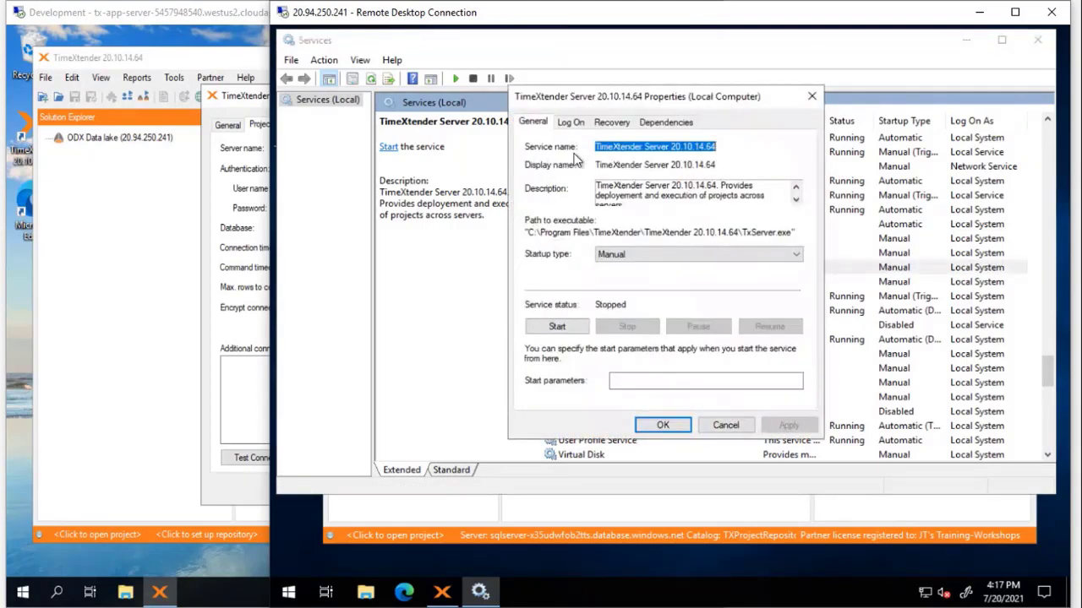
left_click(571, 122)
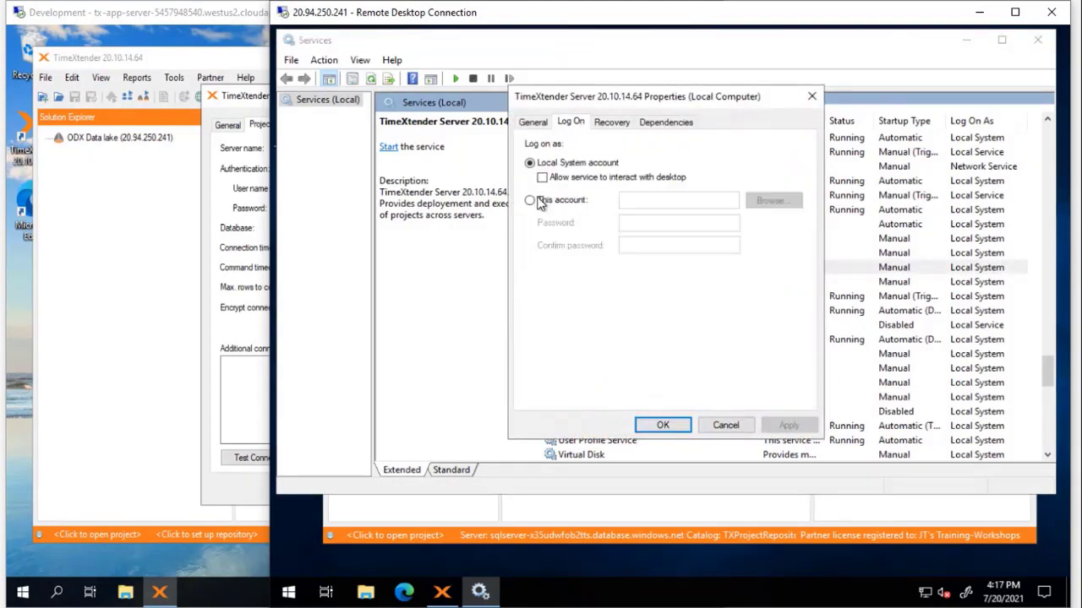
left_click(529, 201)
left_click(781, 201)
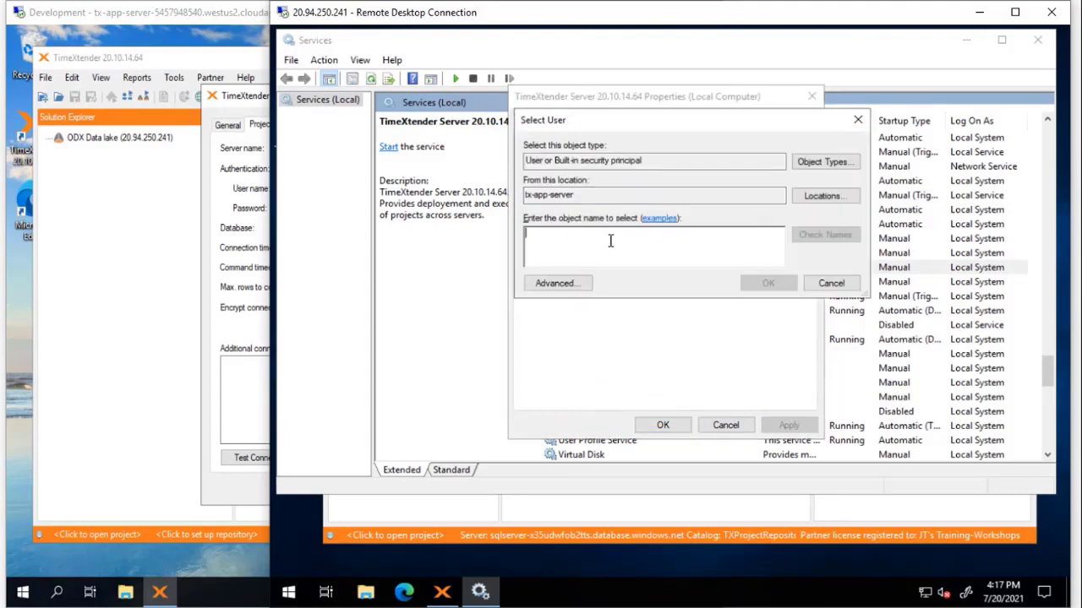
type("TXProdService")
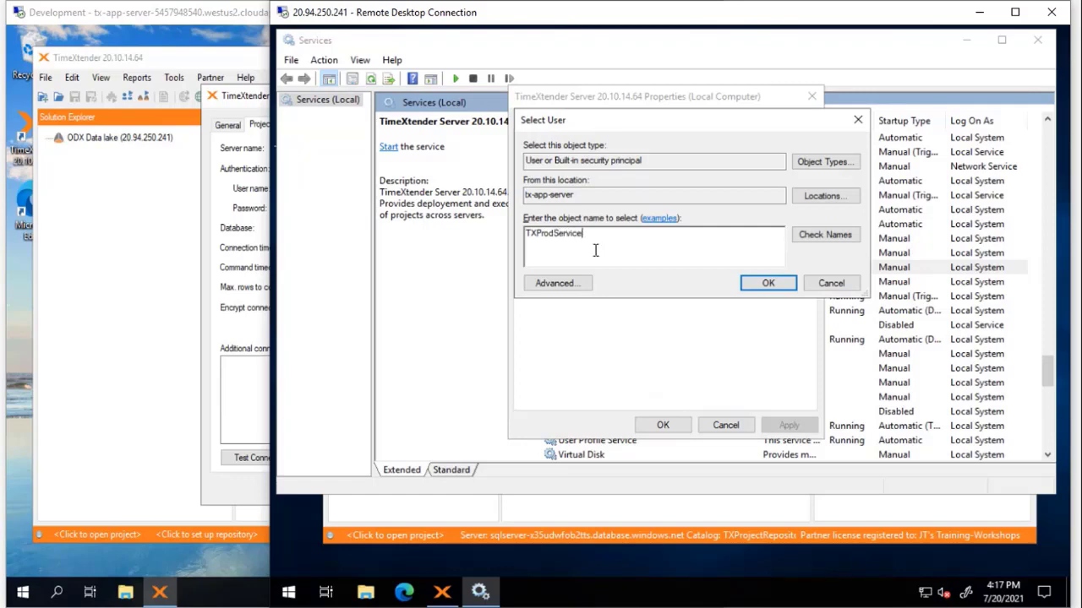
left_click(824, 235)
left_click(768, 283)
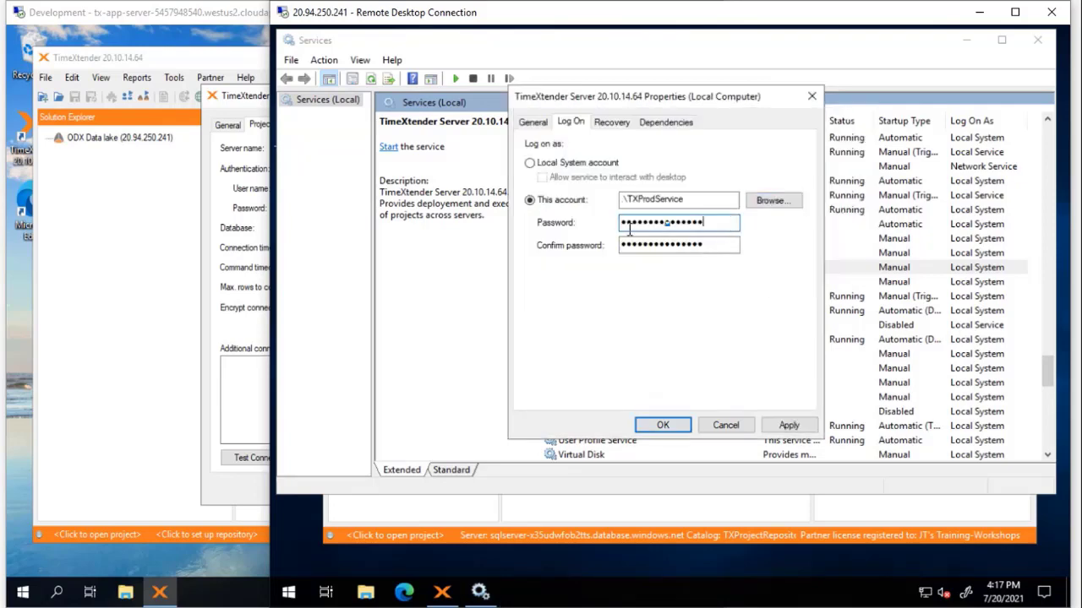
- Enter and confirm the service account's password in the service's log-on settings
type("*********")
key("Tab")
type("*")
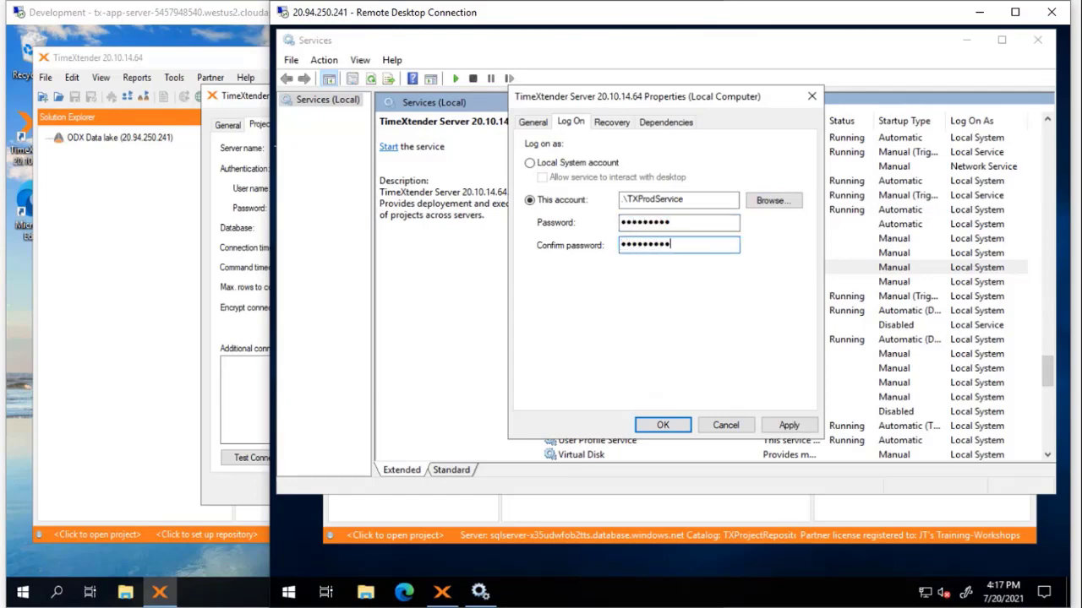
type("********")
key("Tab")
- Set the service's startup type to Automatic, apply the changes and acknowledge the granted log-on right
left_click(536, 123)
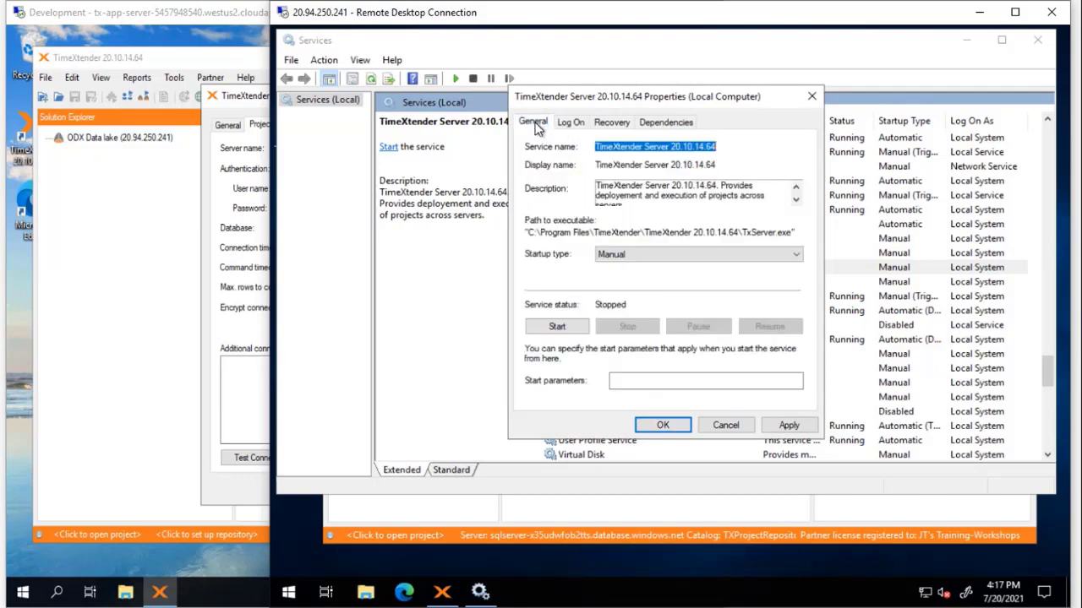
left_click(622, 255)
left_click(622, 280)
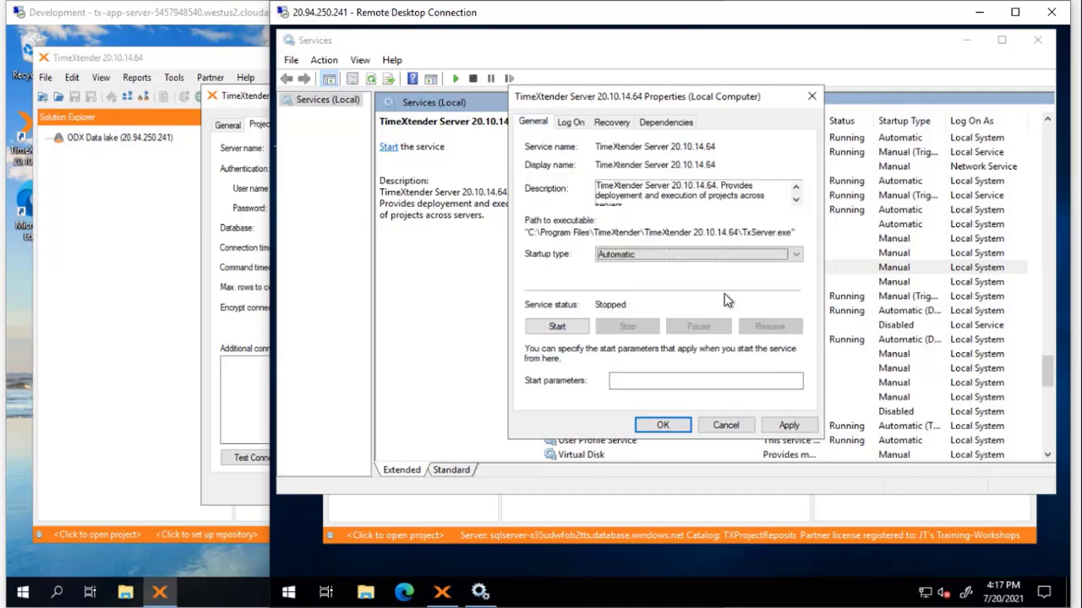
left_click(801, 428)
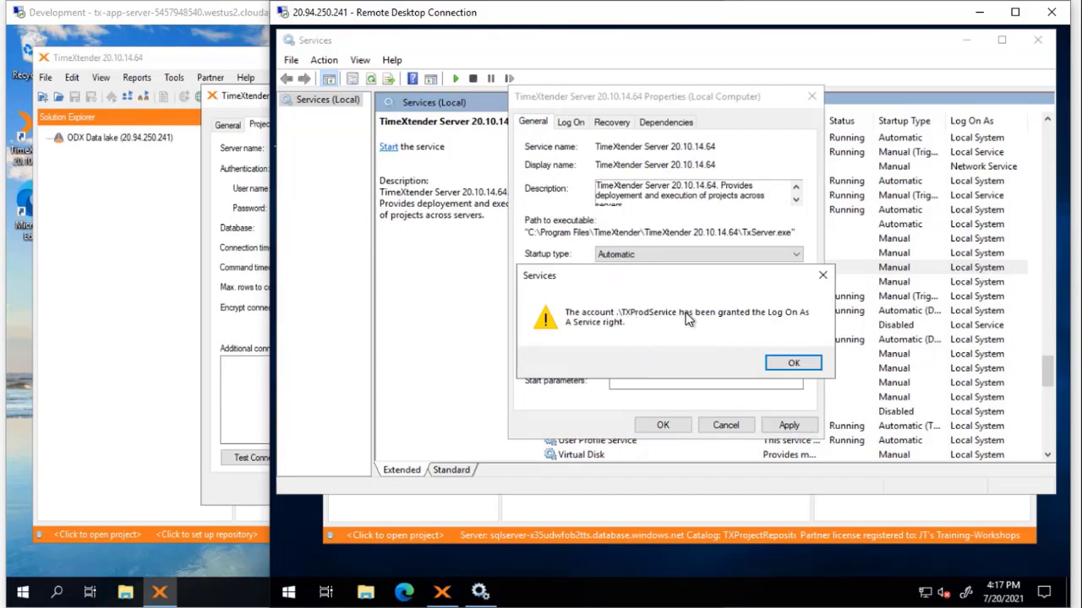
left_click(791, 363)
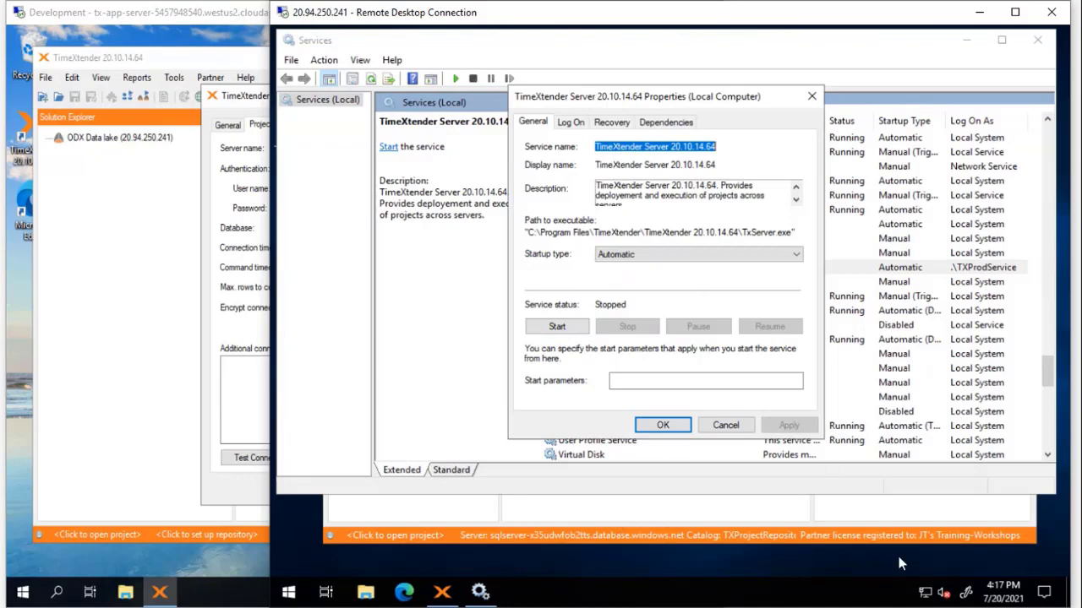
- Switch to TimeXtender in the 20.94.250.241 session and open the Environment properties
left_click(786, 516)
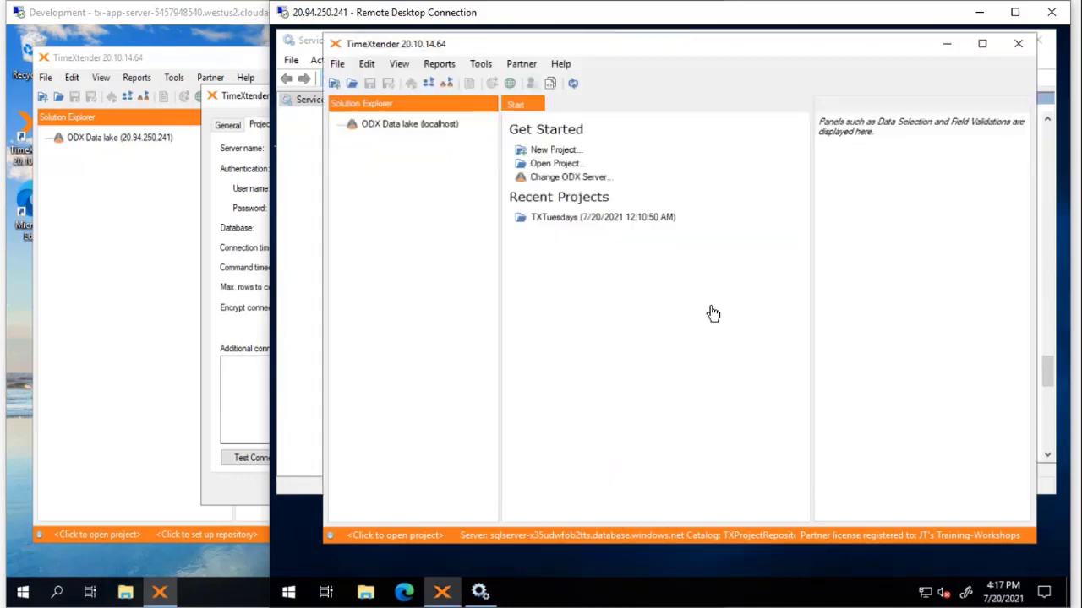
left_click(510, 84)
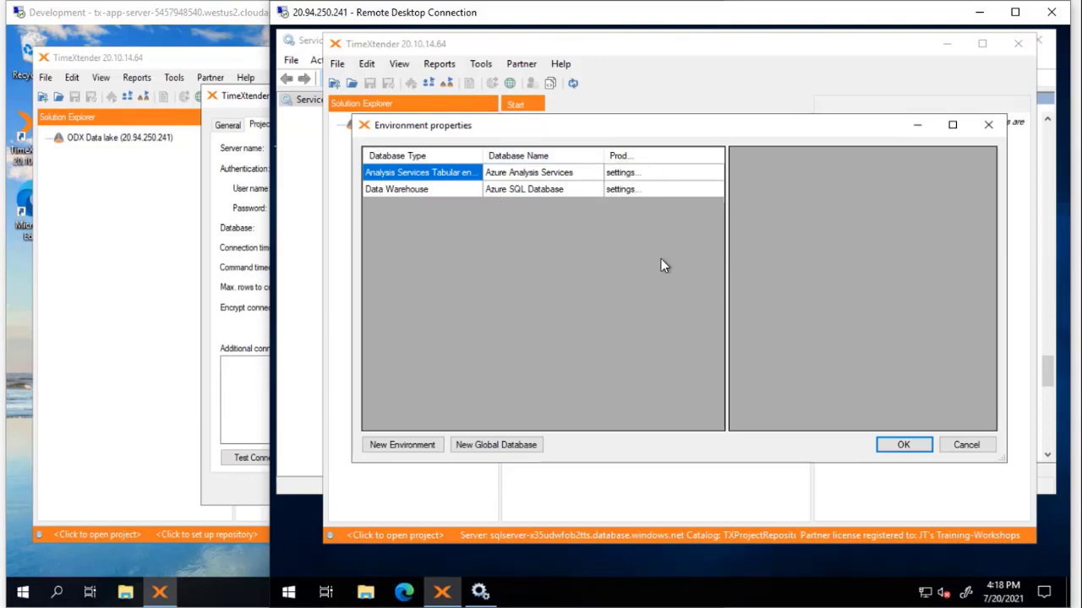
- Start the TimeXtender Server 20.10.14.64 service, dismiss its start progress and return to the Environment properties in TimeXtender
left_click(481, 593)
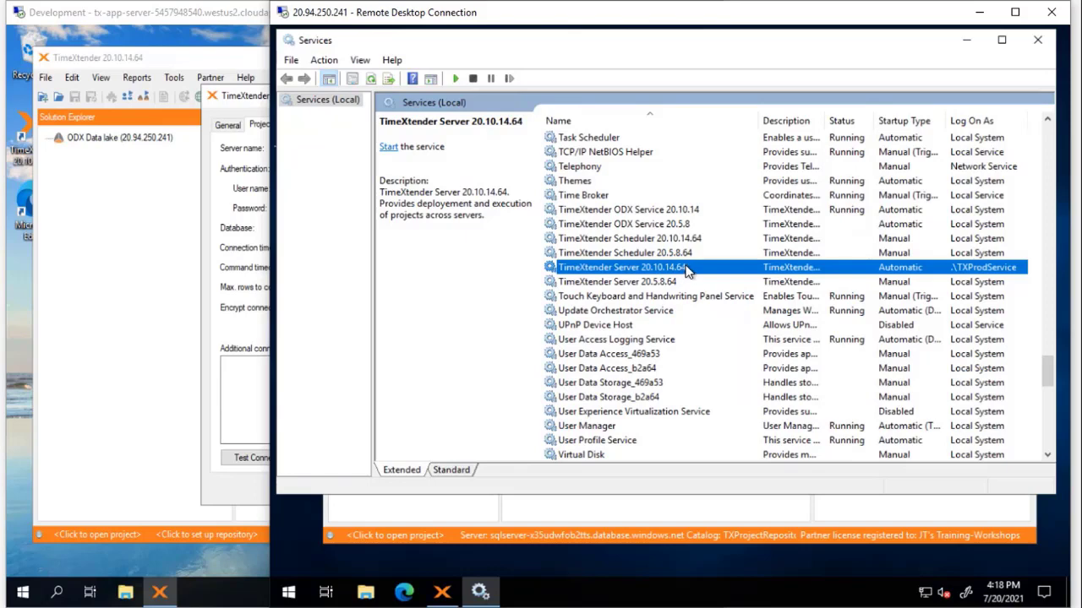
right_click(689, 267)
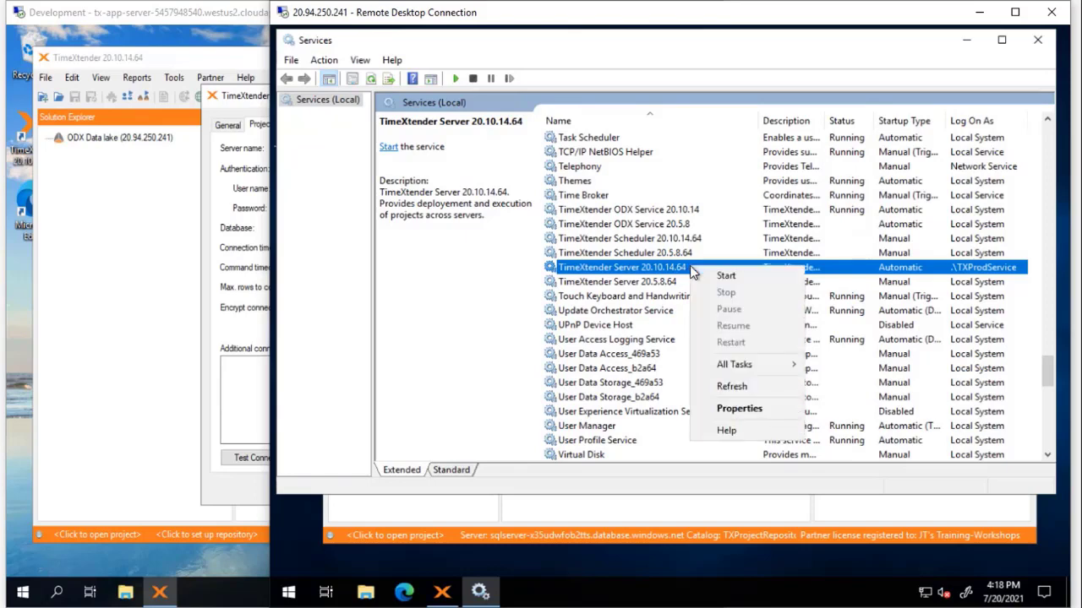
left_click(743, 276)
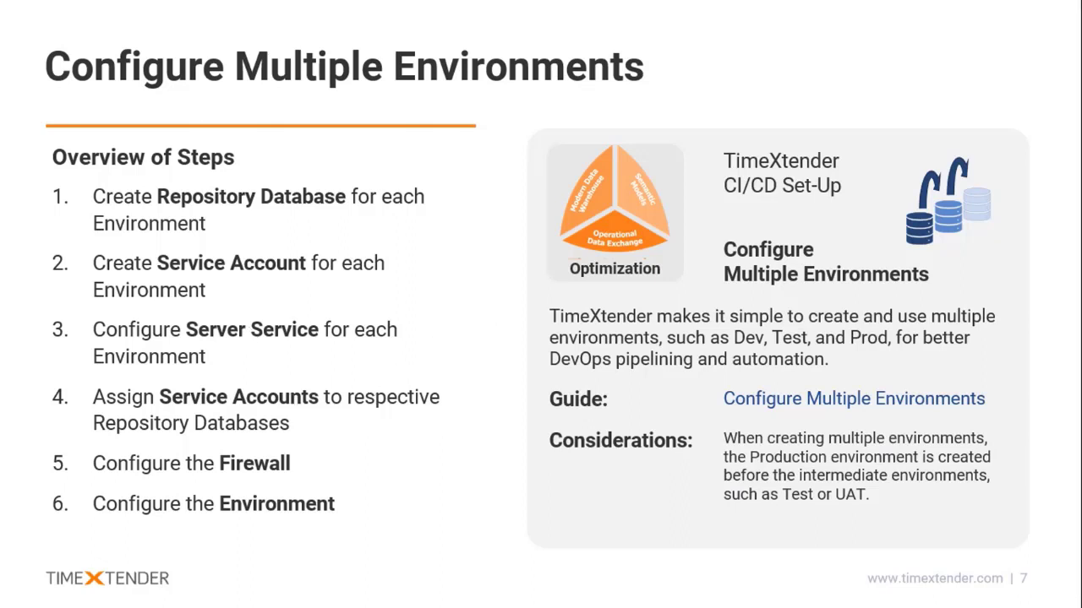
key("alt+Tab")
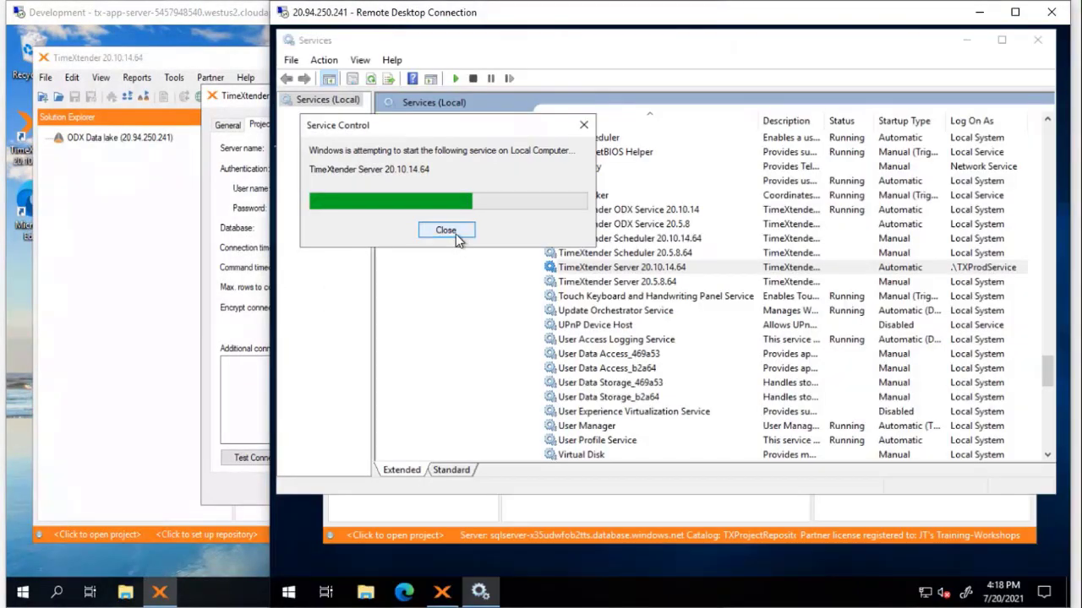
left_click(455, 234)
left_click(967, 41)
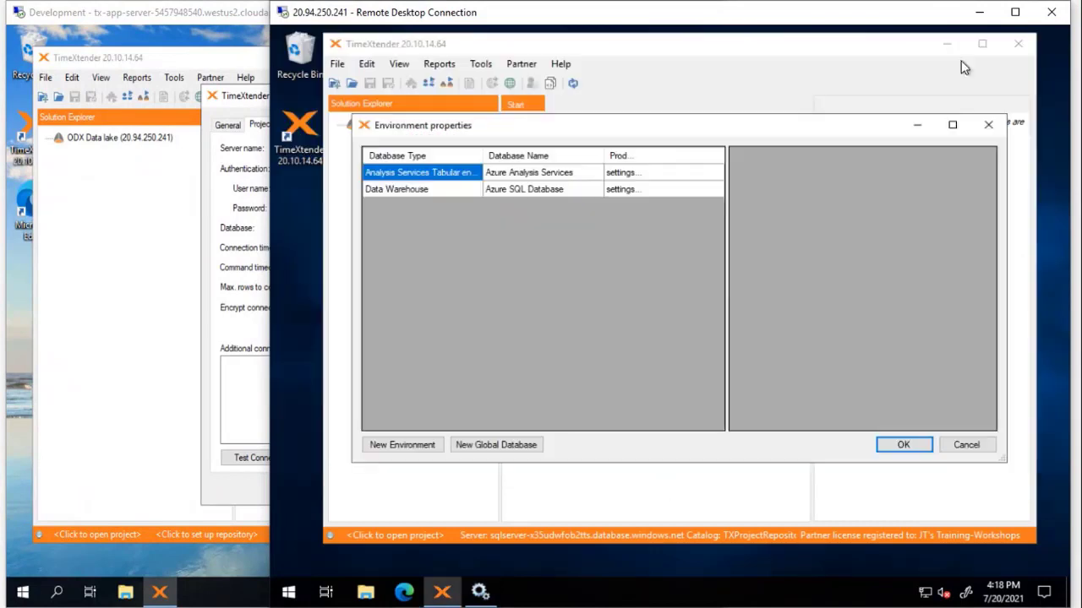
- Cancel the Environment properties and locate timeXtender.exe in C:\Program Files\TimeXtender\TimeXtender 20.10.14.64 using File Explorer
left_click(966, 445)
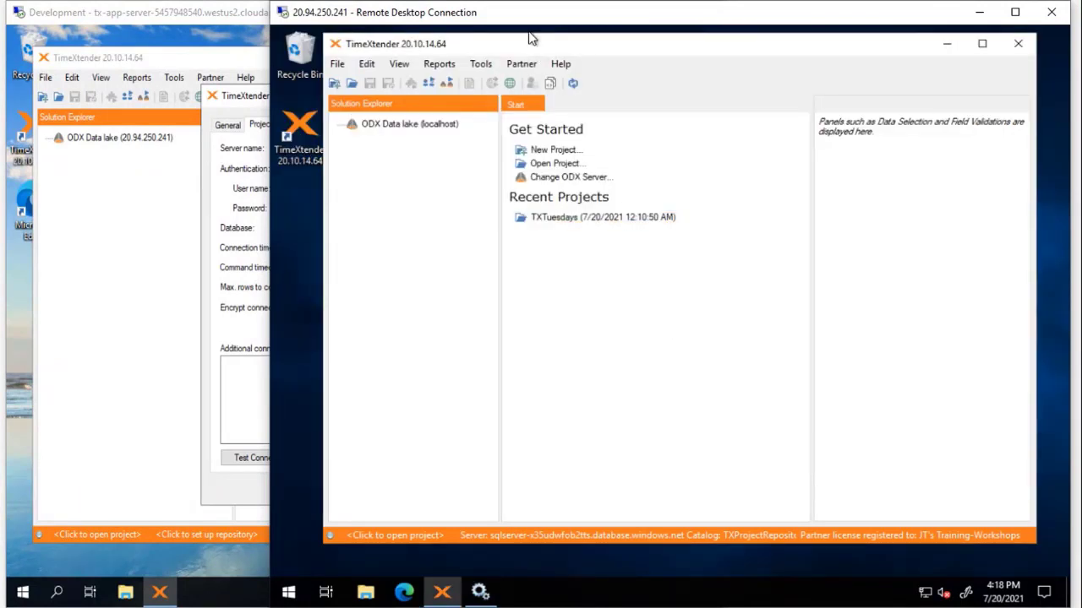
left_click_drag(529, 46, 541, 50)
left_click(365, 592)
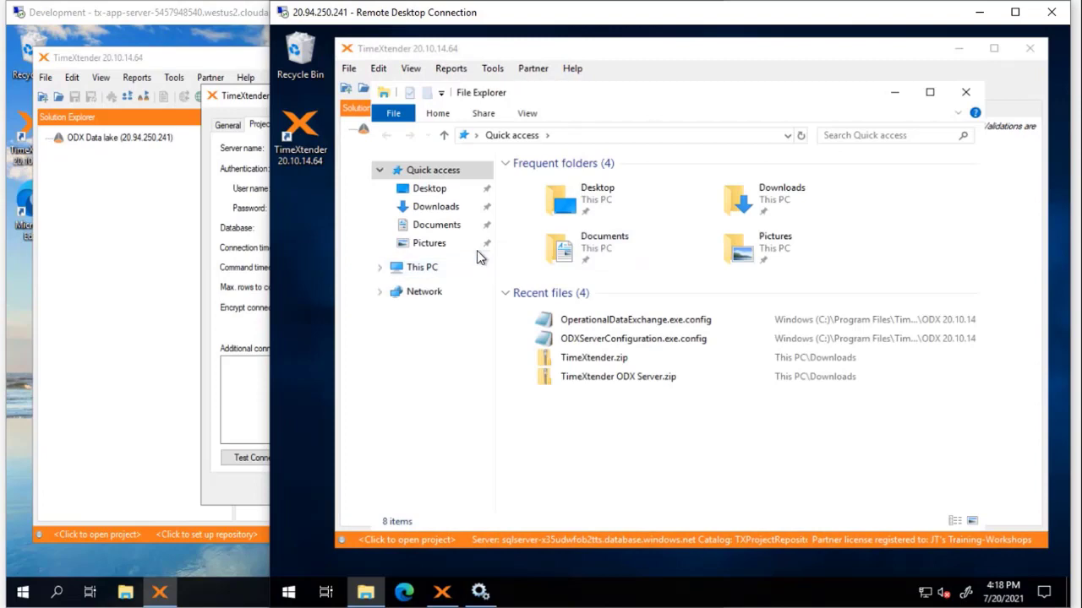
left_click(423, 267)
double_click(779, 389)
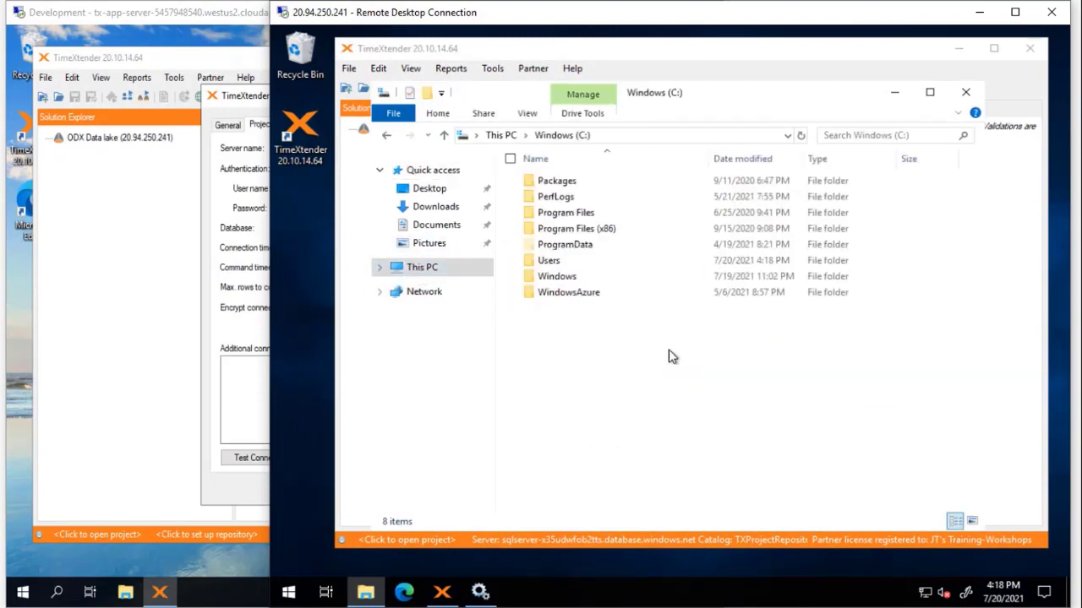
double_click(560, 218)
left_click(561, 261)
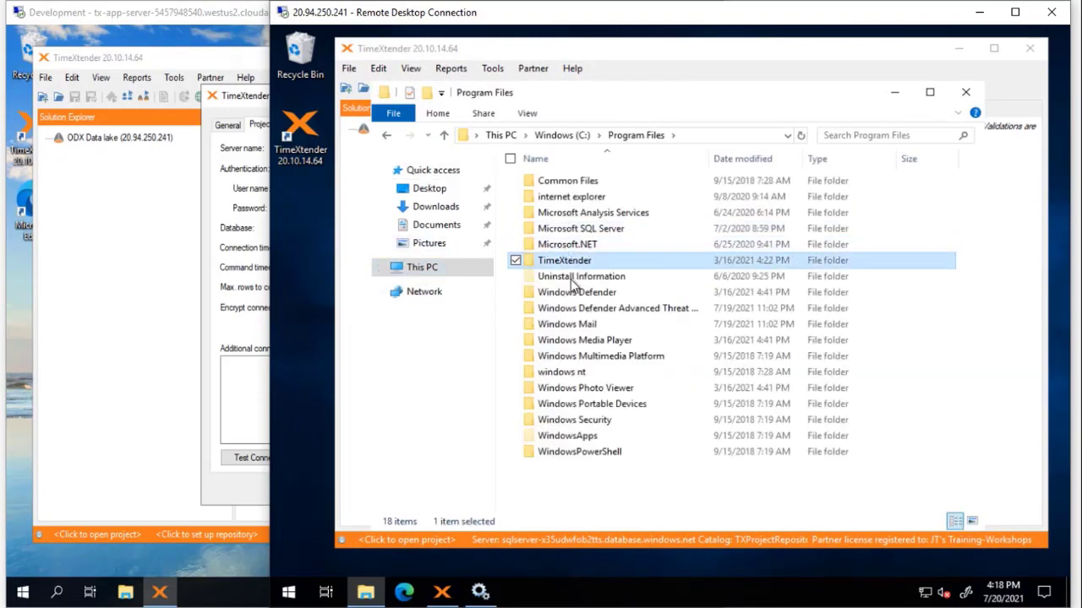
double_click(562, 264)
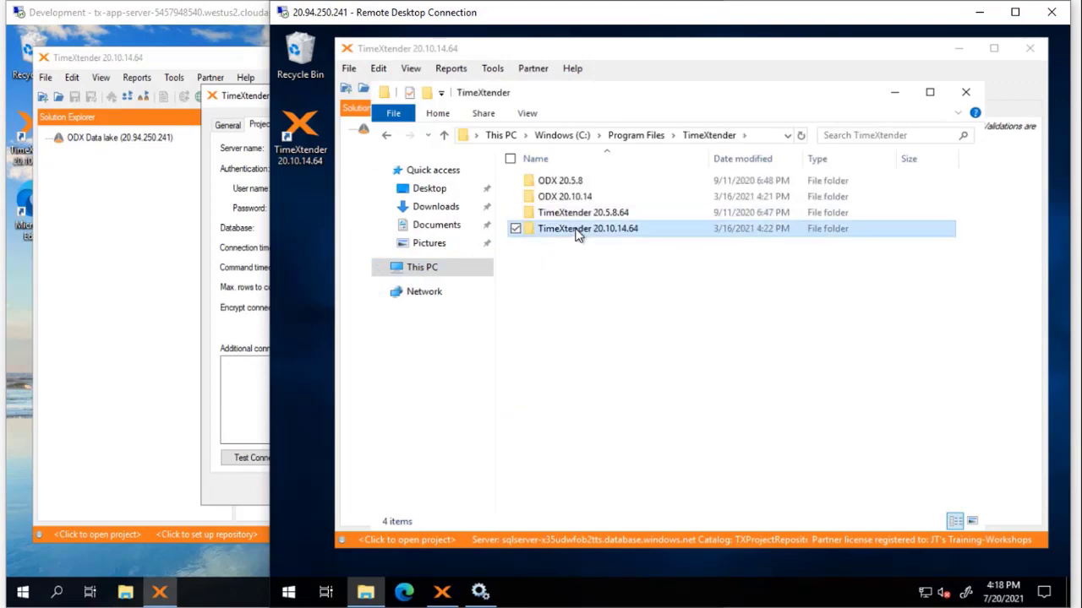
double_click(578, 230)
scroll(611, 309, "down", 20)
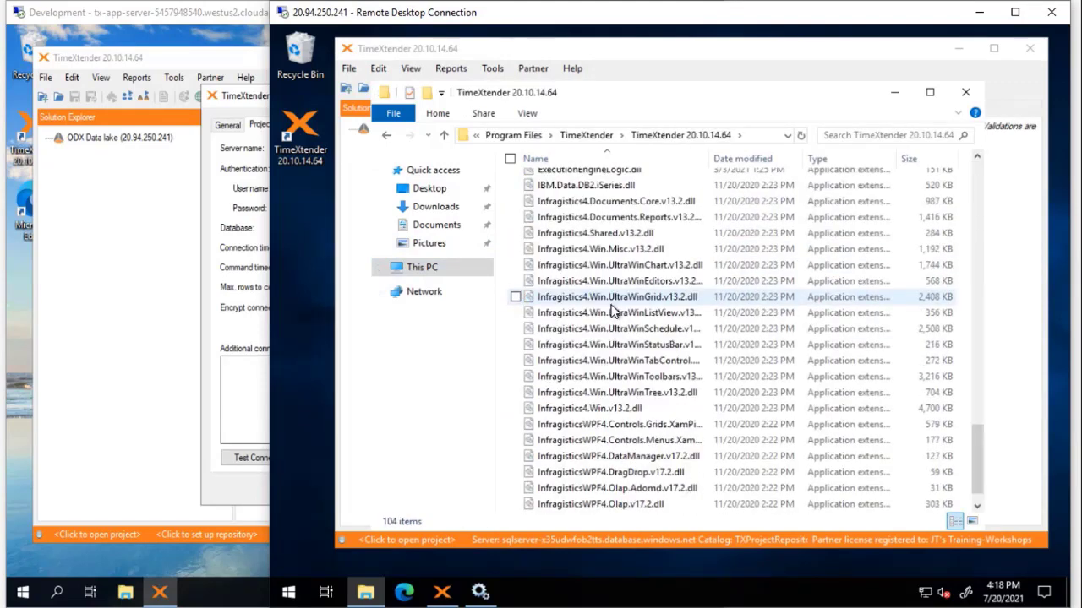
left_click(610, 318)
left_click(582, 225)
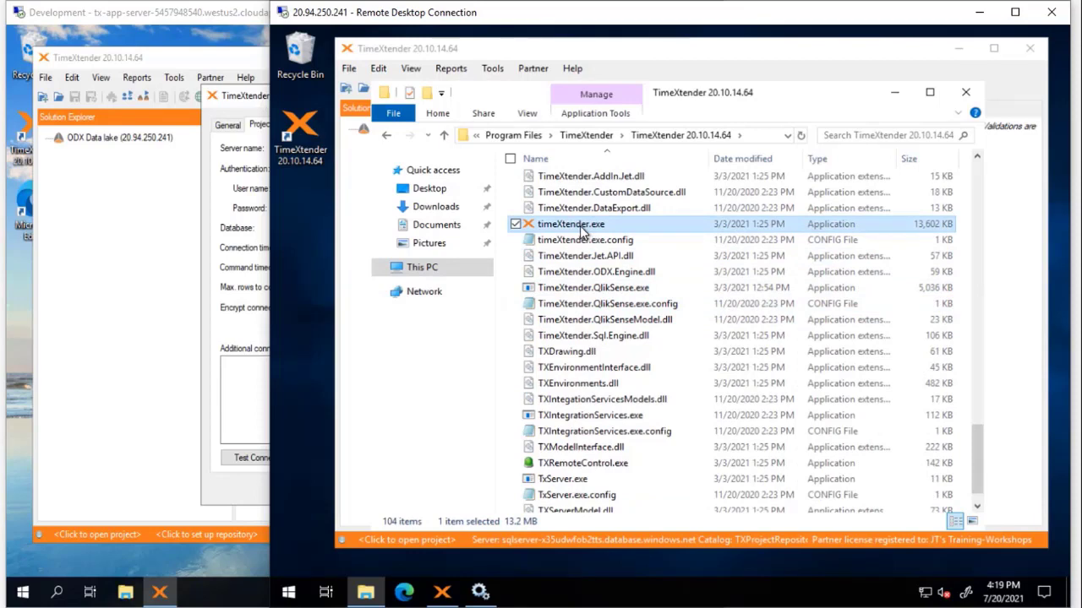
- Run timeXtender.exe as a different user, entering .\TXProdService and the service account's password
right_click(579, 228)
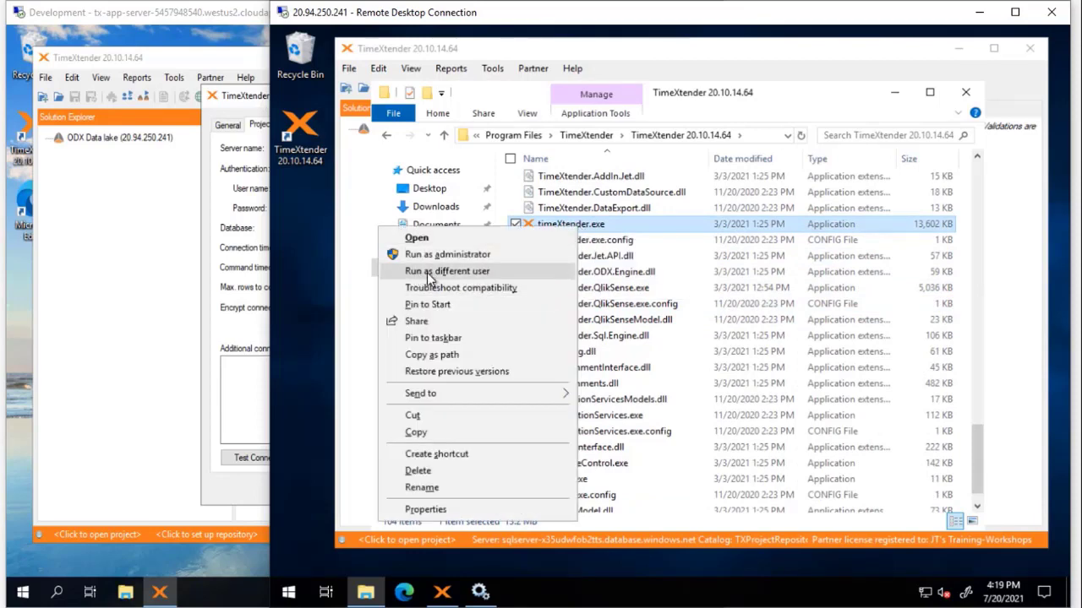
left_click(513, 273)
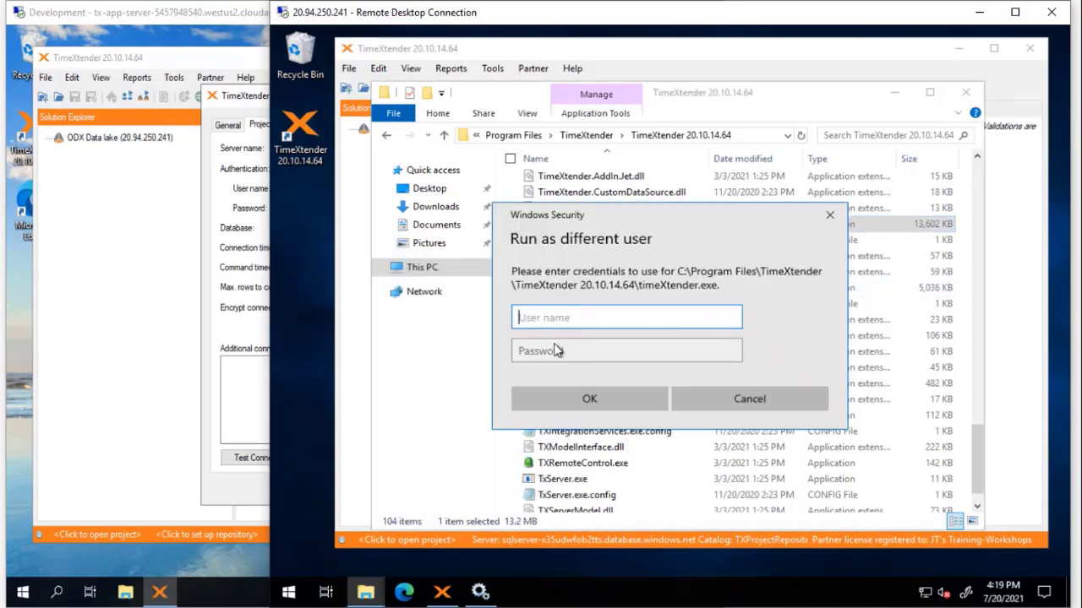
type(".\\")
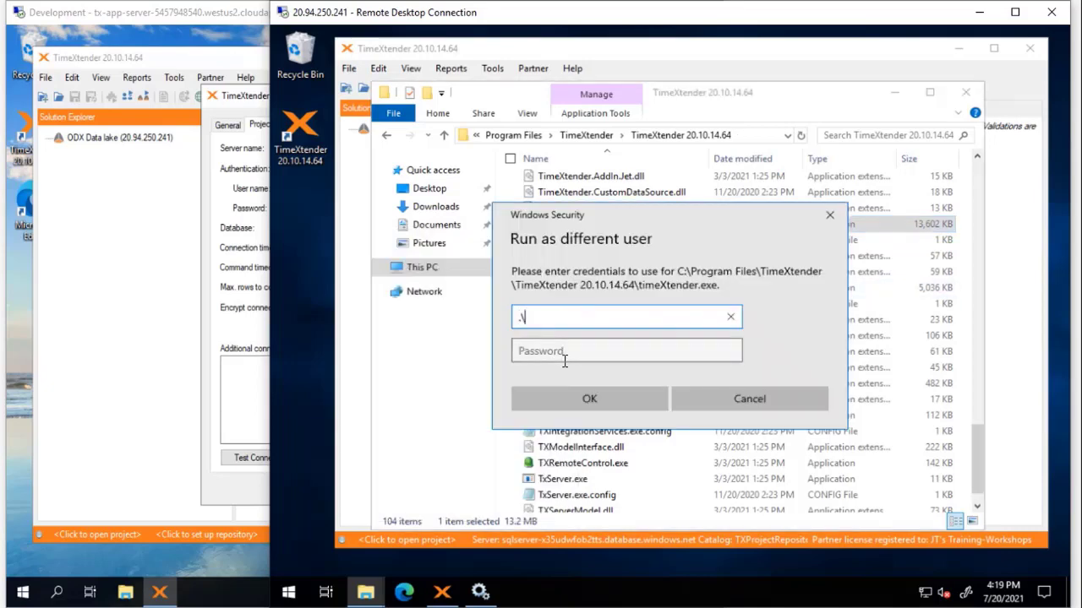
type("TXProdService")
key("Tab")
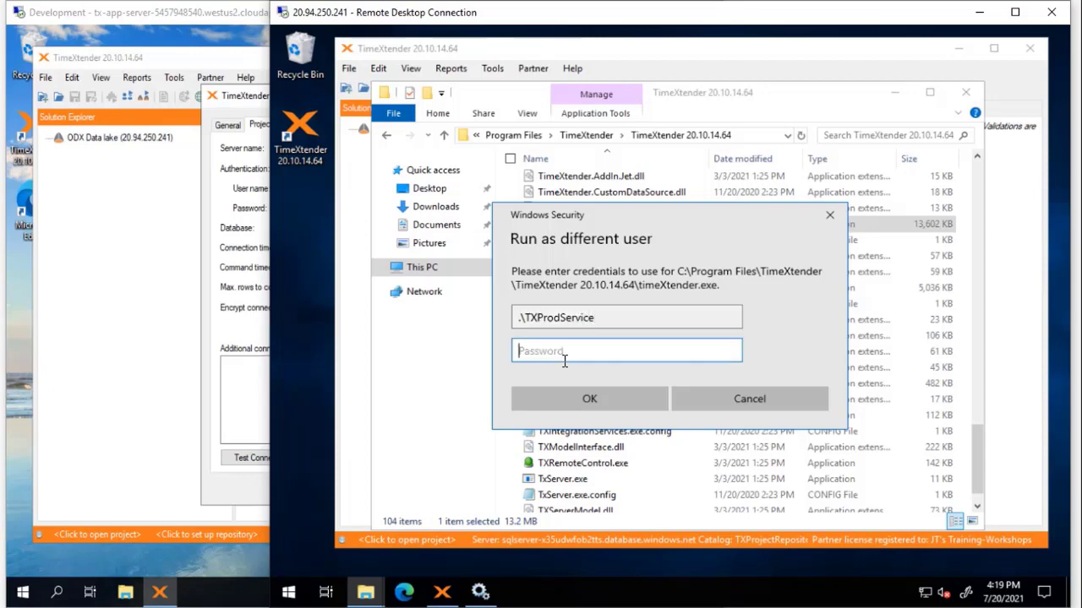
type("••••••••••")
key("Tab")
left_click(583, 395)
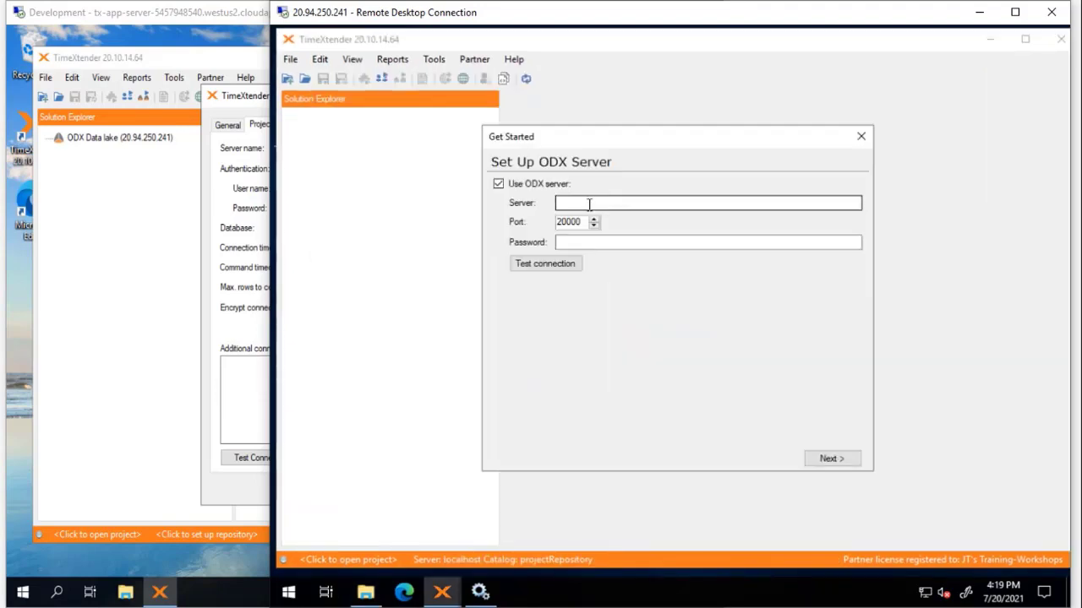
- Set the ODX server to localhost, enter its password and continue to the repository setup
left_click(630, 203)
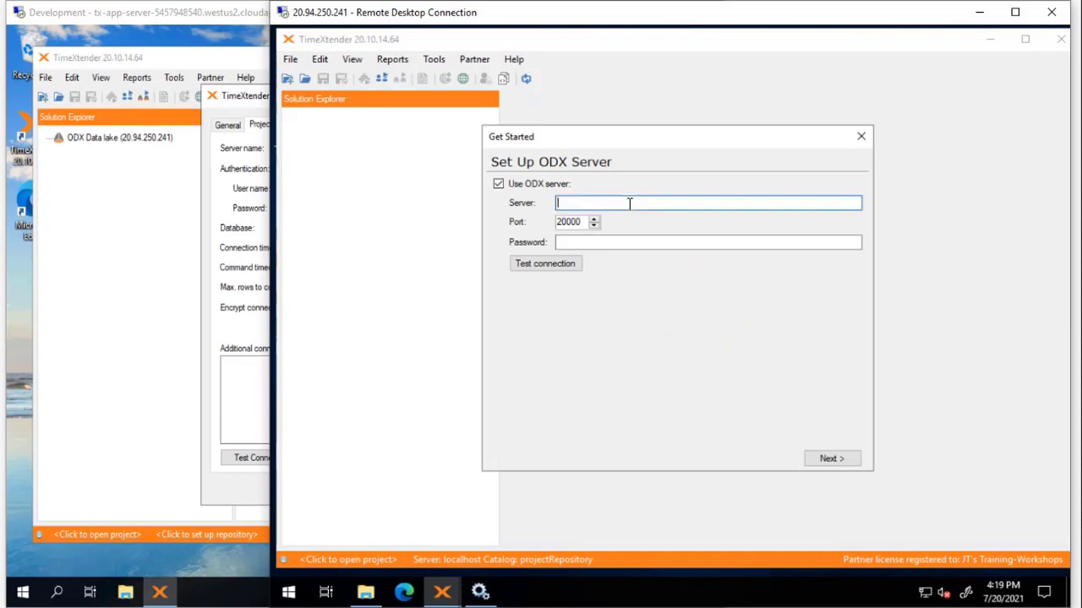
type("localhost")
key("Tab")
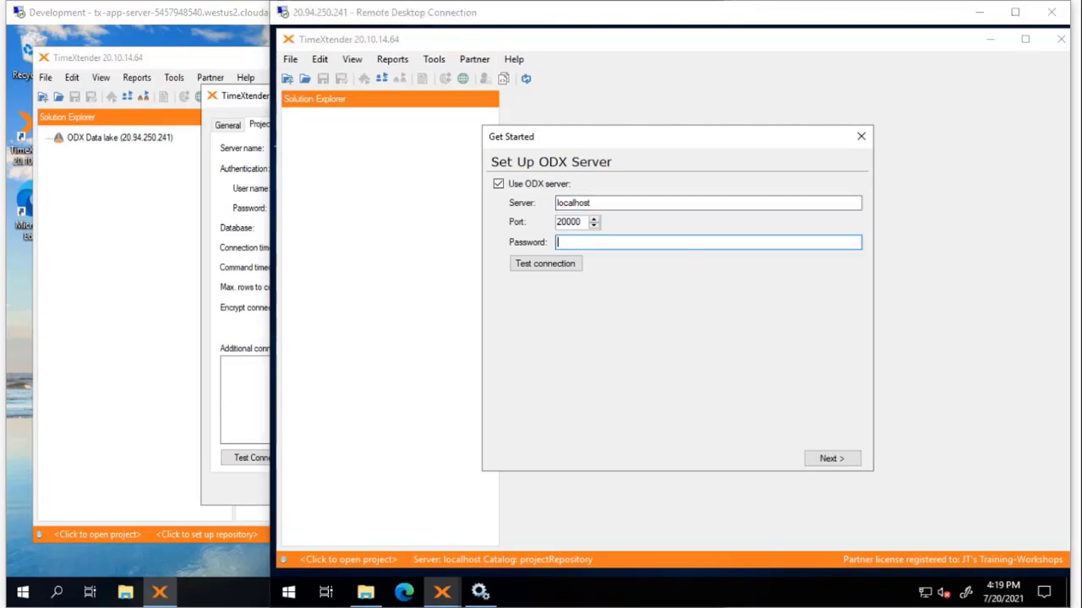
left_click(724, 240)
key("ctrl+v")
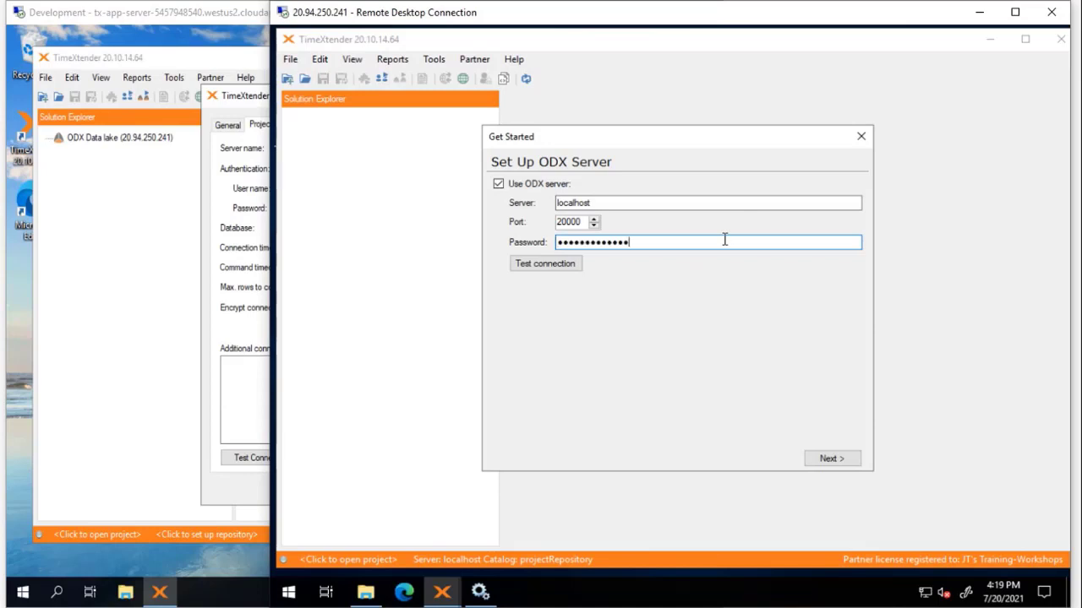
left_click(836, 458)
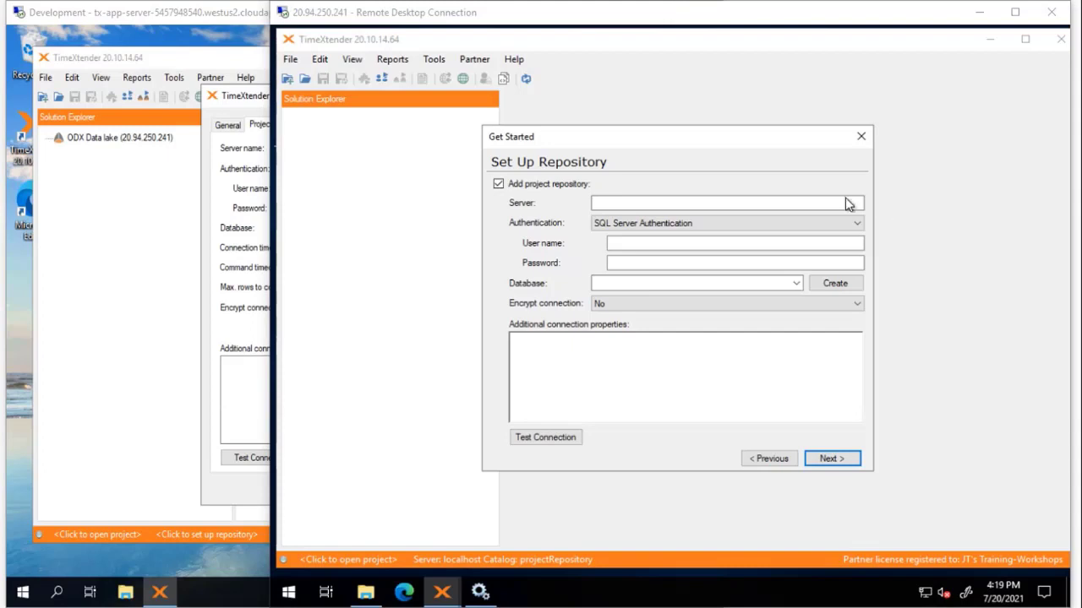
- Enter sqlserver-x35udwfob2tts.database.windows.net as the repository server, with user name MyUsername and the SQL login's password
left_click(803, 204)
type("sqlserver-x35udwfob2tts.database.windows.net")
left_click(722, 243)
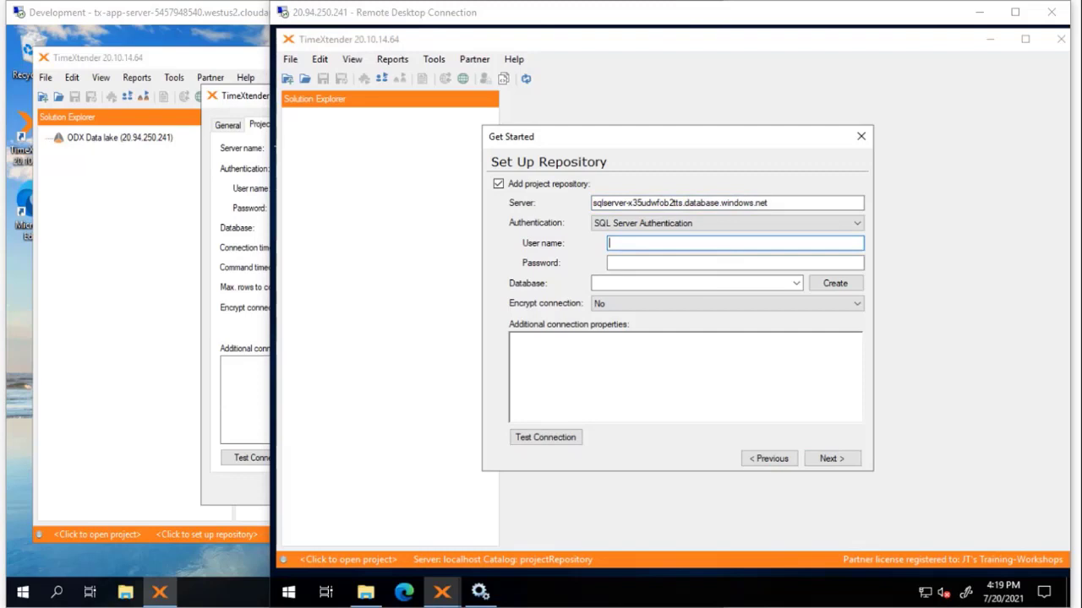
left_click(625, 243)
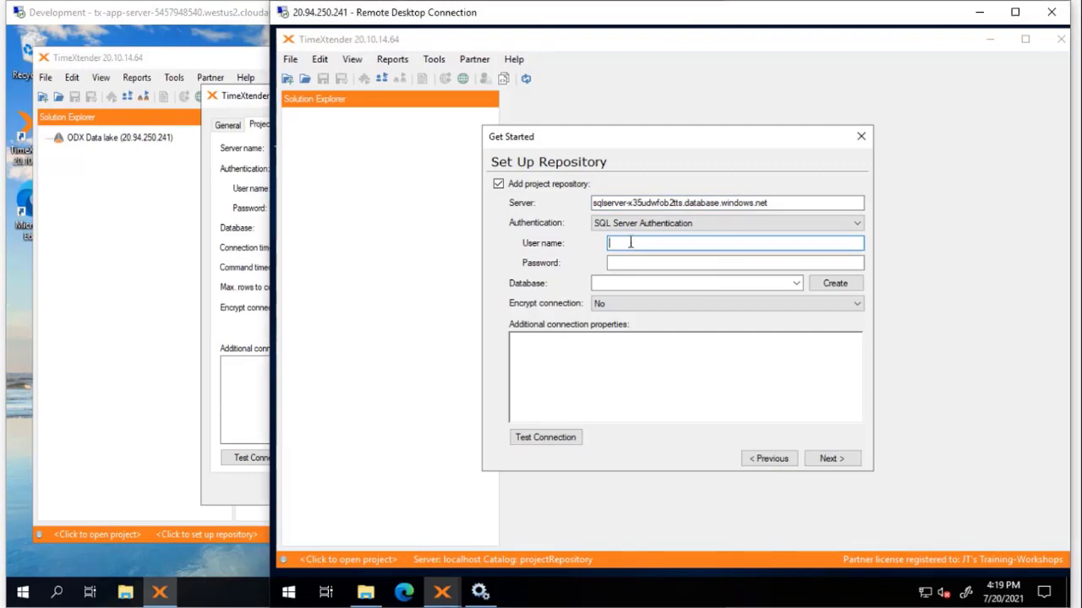
type("MyUsername")
key("Tab")
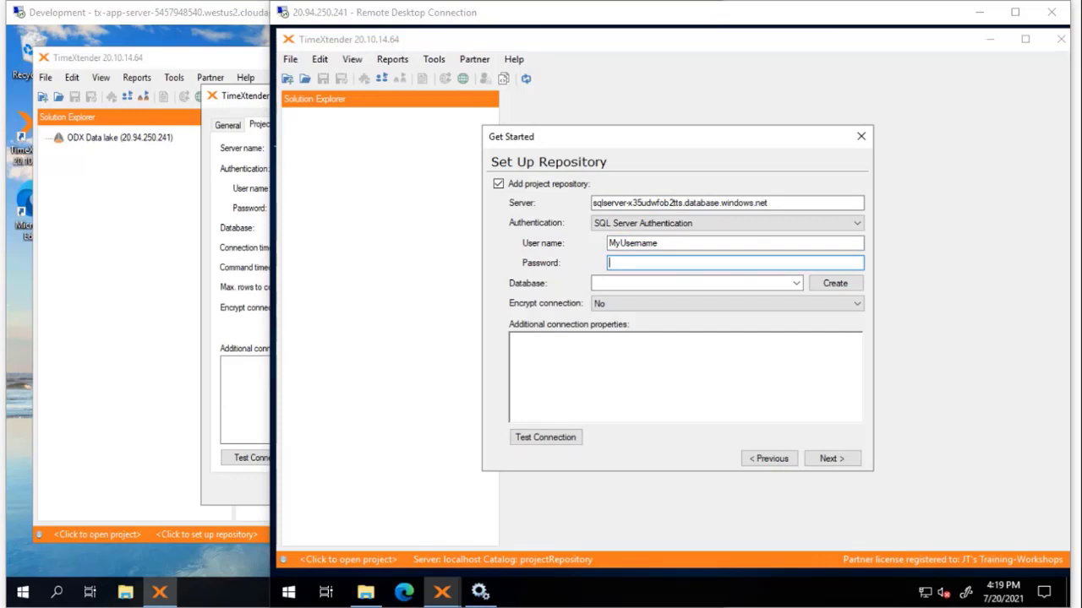
left_click(639, 263)
key("ctrl+v")
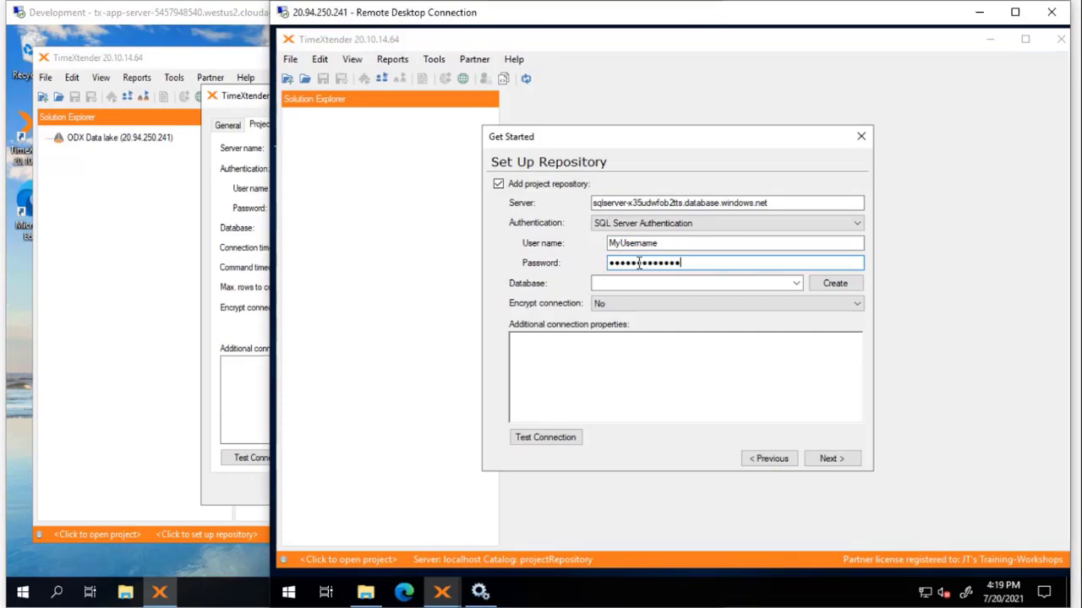
key("Tab")
- Set the repository database to TXProjectRepository, test the connection and finish the Get Started wizard
left_click(797, 283)
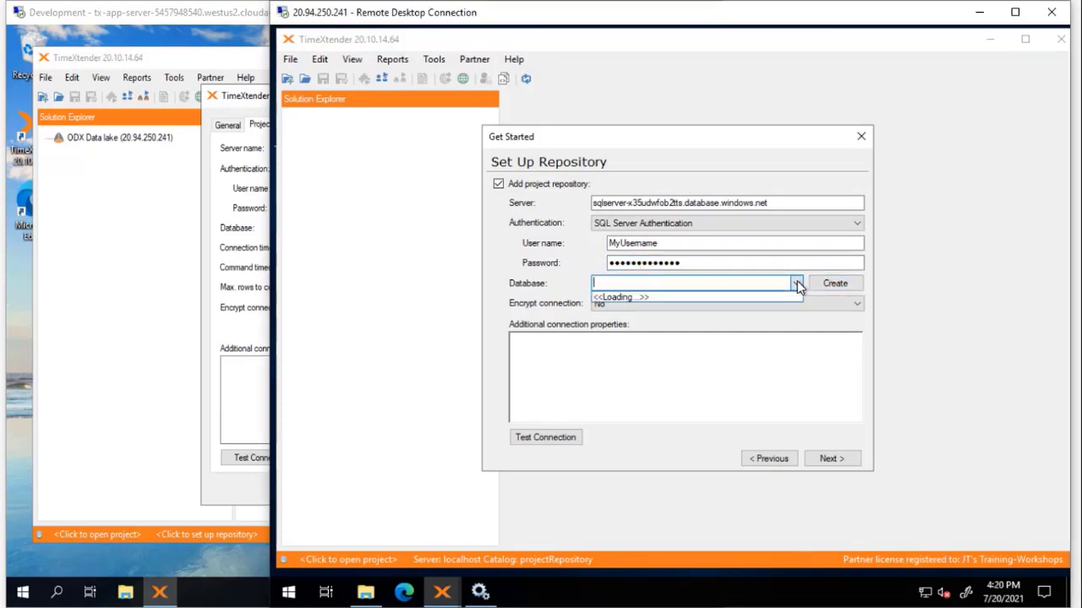
type("TXProjectRepository")
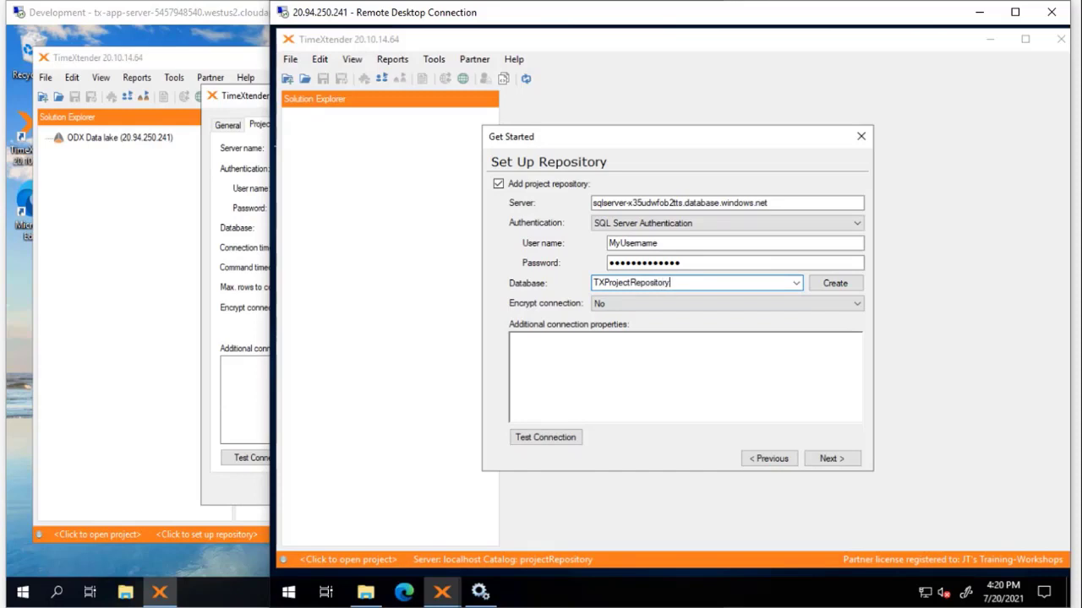
left_click(545, 437)
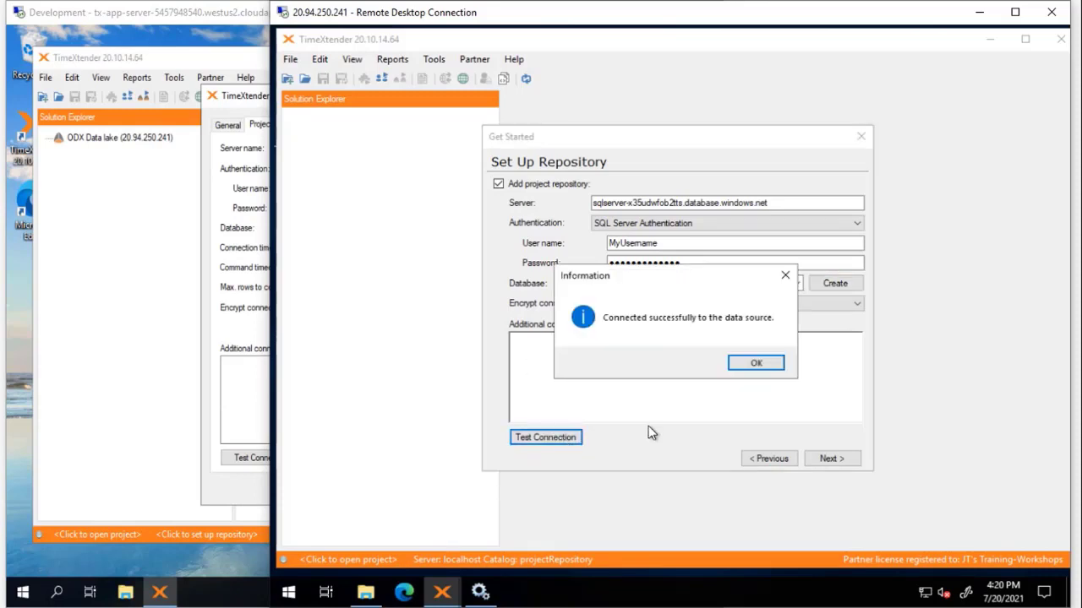
left_click(770, 364)
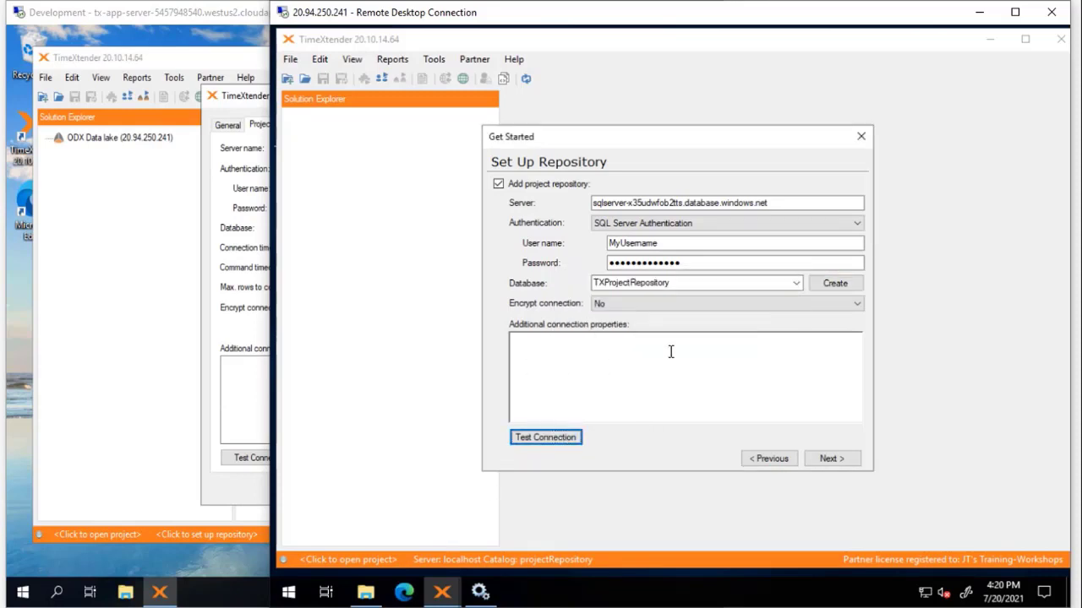
left_click(832, 463)
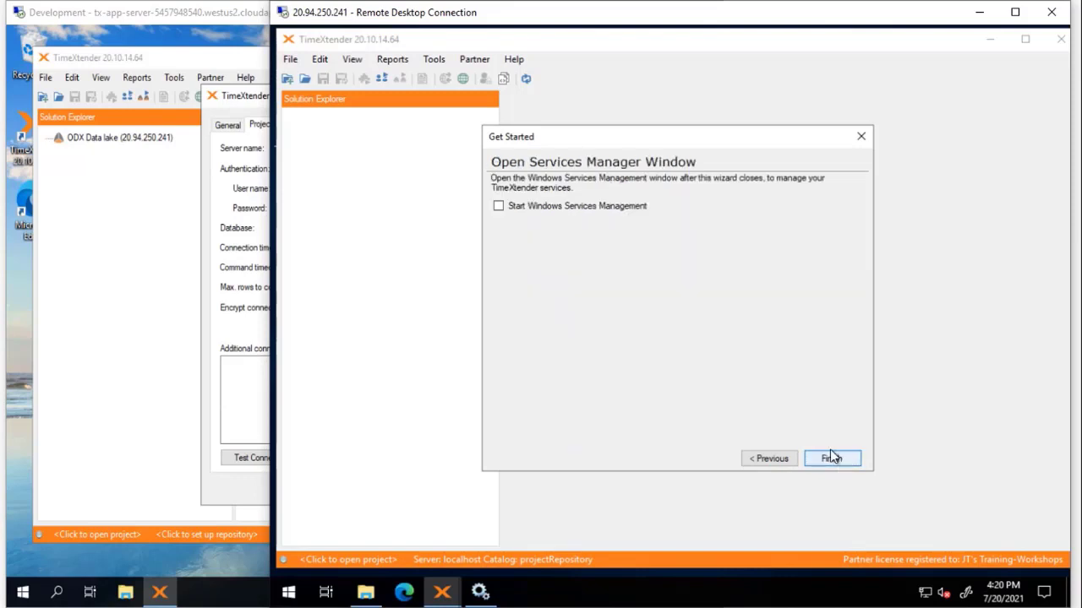
left_click(849, 457)
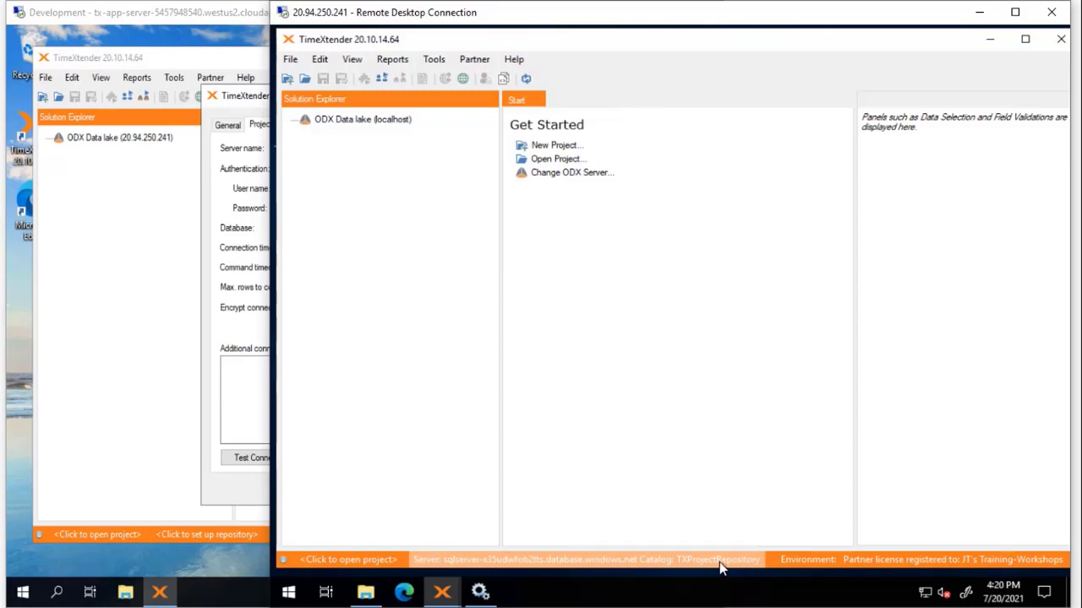
- Close the service account's TimeXtender instance and File Explorer, and start the TimeXtender Server 20.10.14.64 service in Services
left_click(1058, 42)
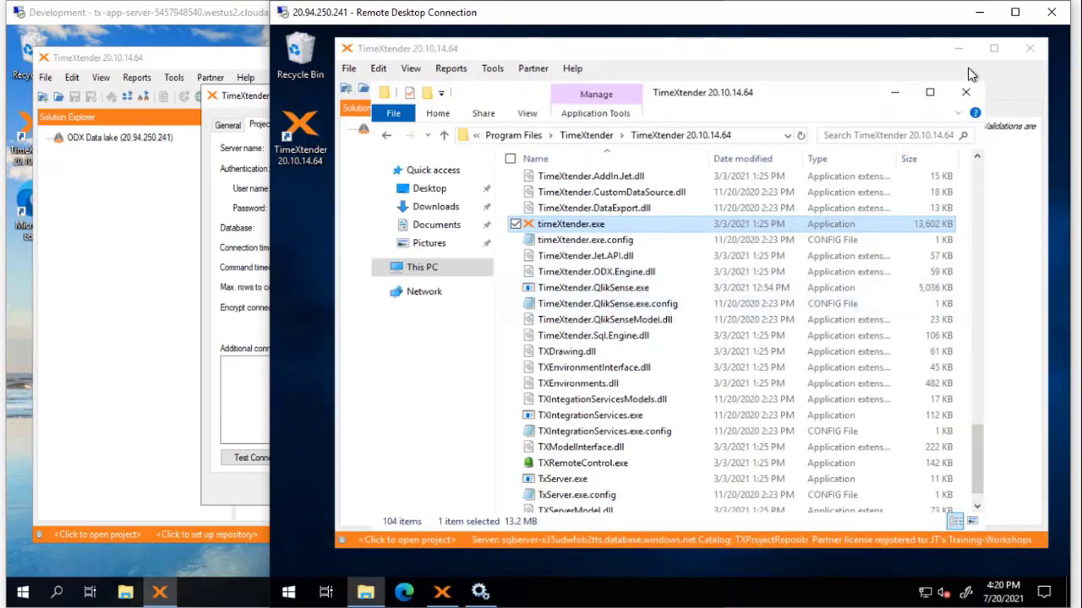
left_click(966, 93)
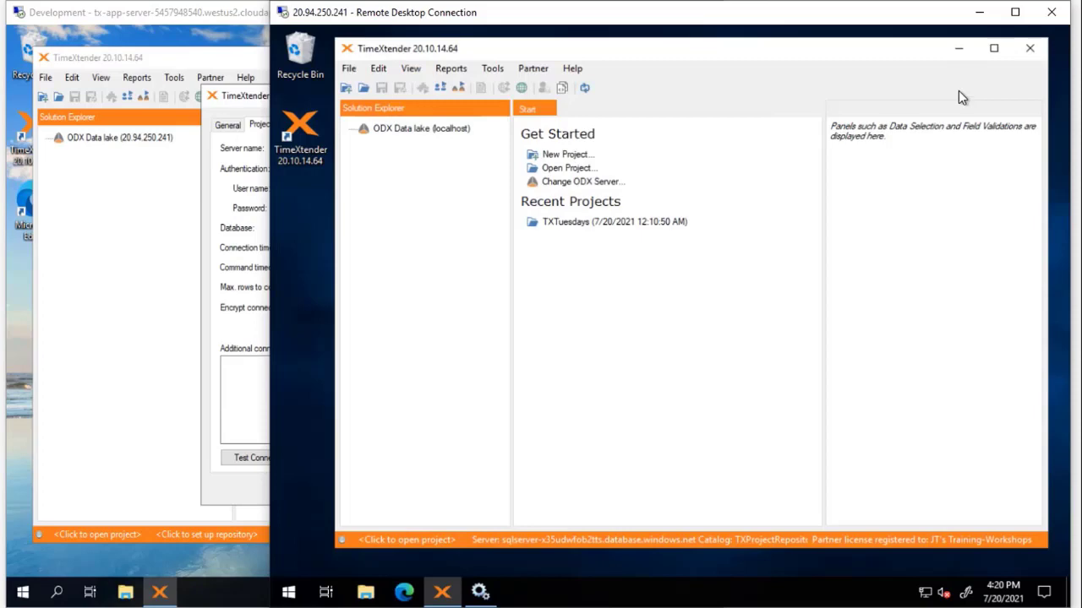
left_click(480, 591)
right_click(654, 267)
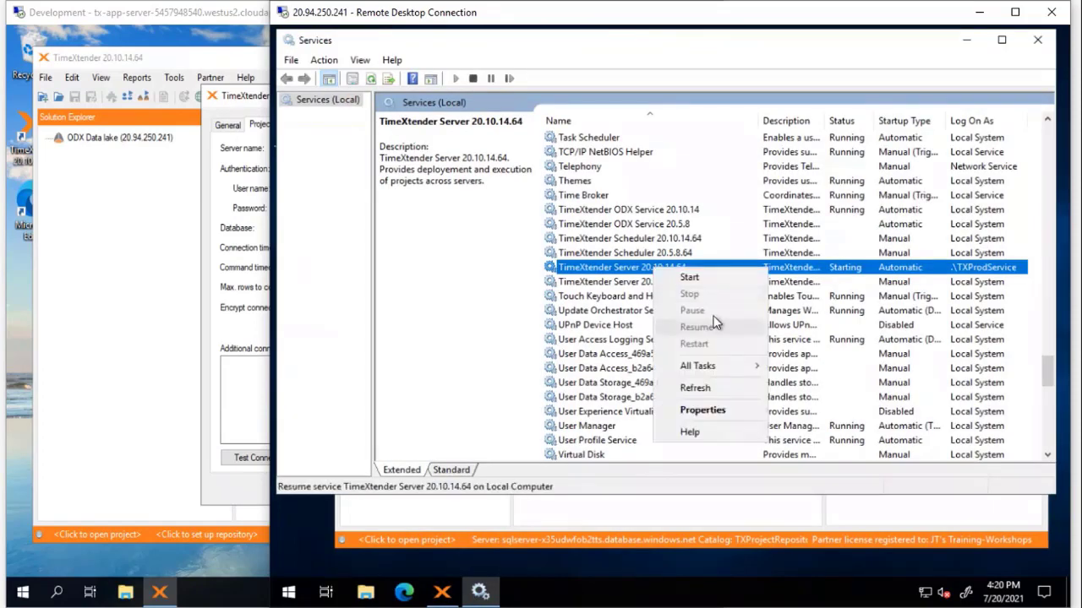
left_click(688, 277)
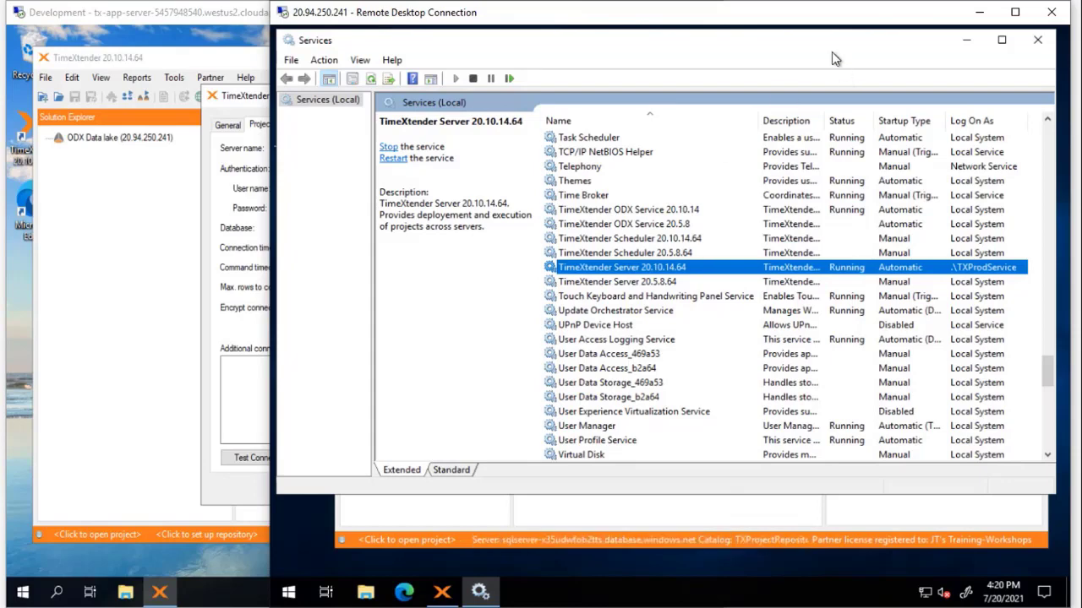
- Close the TimeXtender Server 20.10.14.64 properties and the Services window to return to TimeXtender
left_click_drag(833, 51, 823, 86)
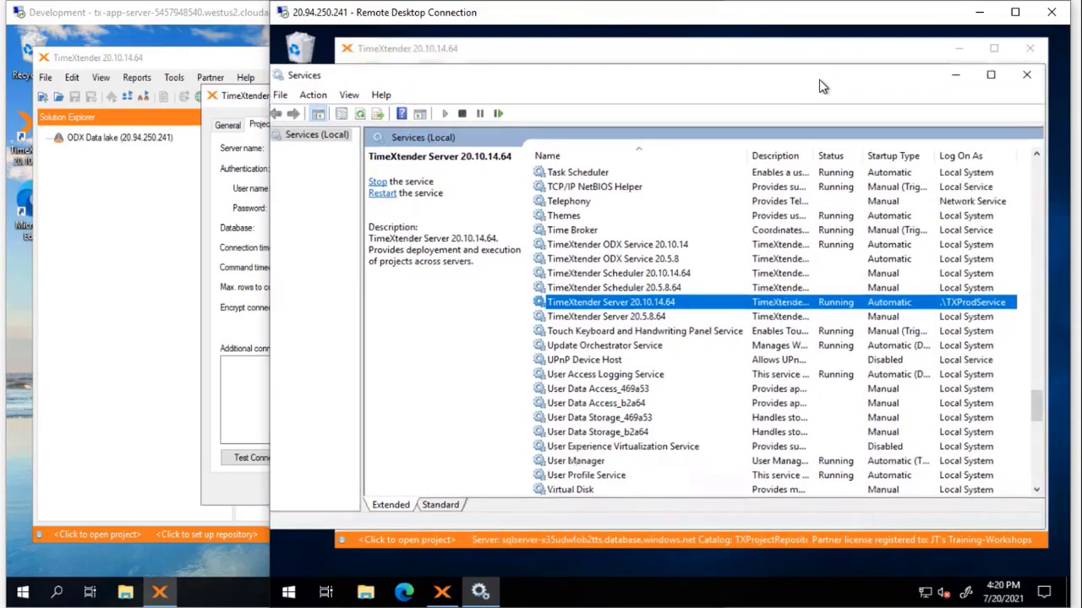
left_click(1026, 77)
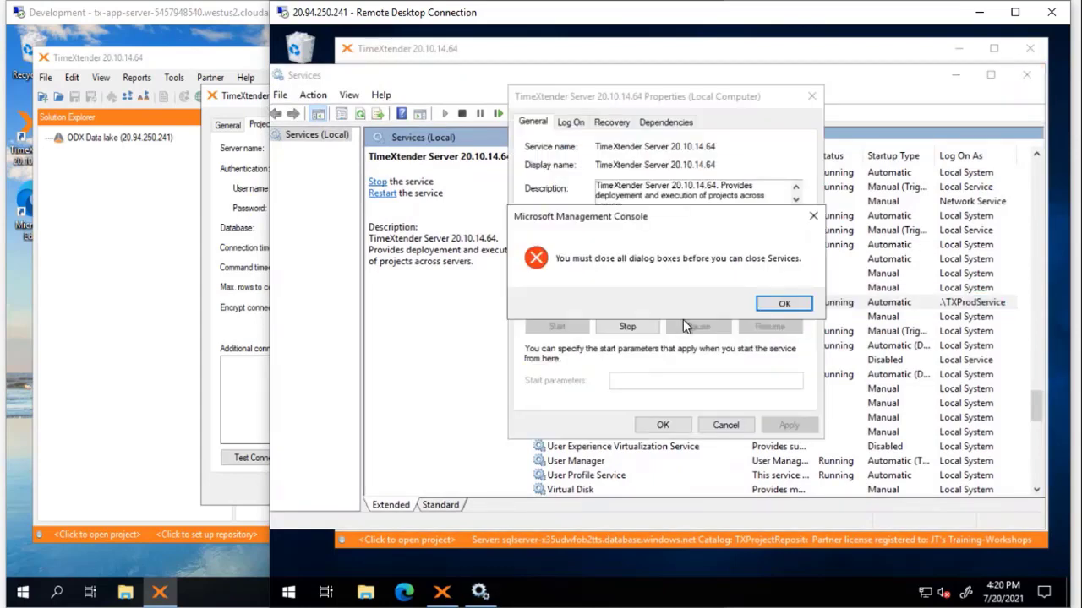
left_click(777, 304)
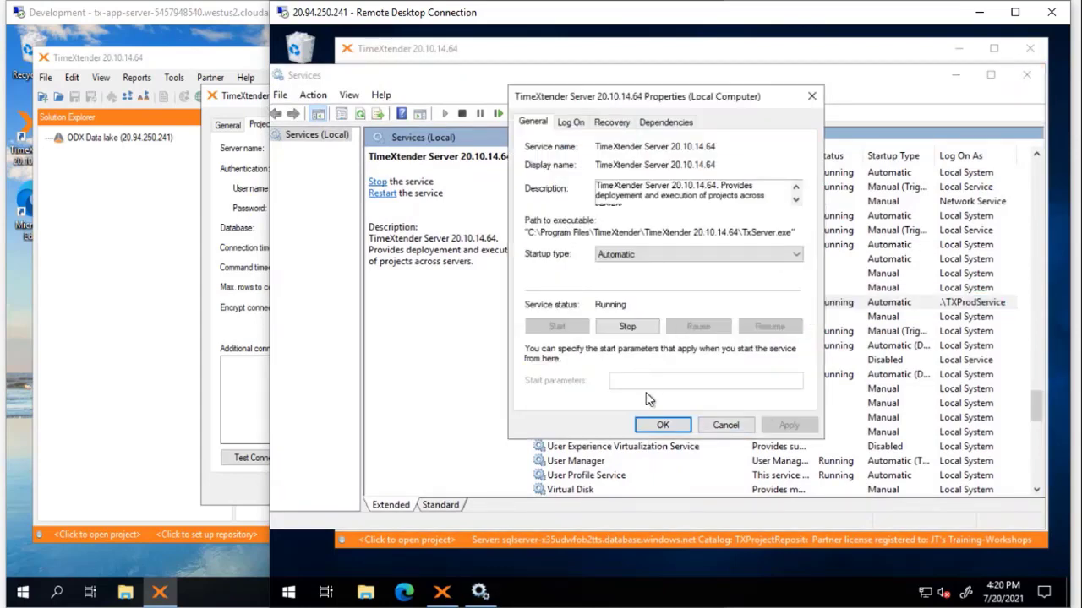
left_click(663, 425)
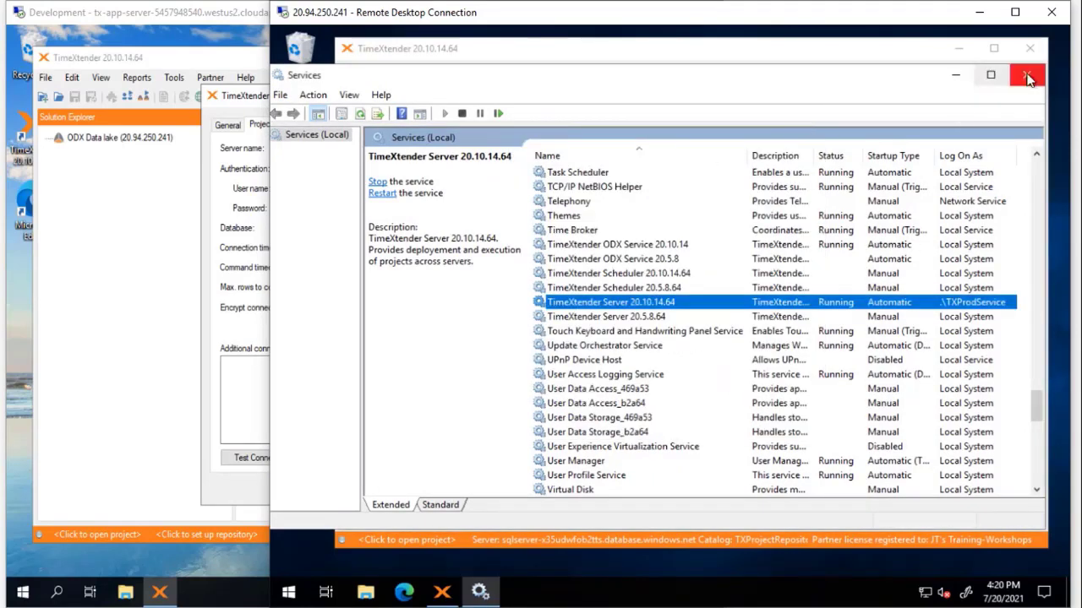
left_click(1026, 76)
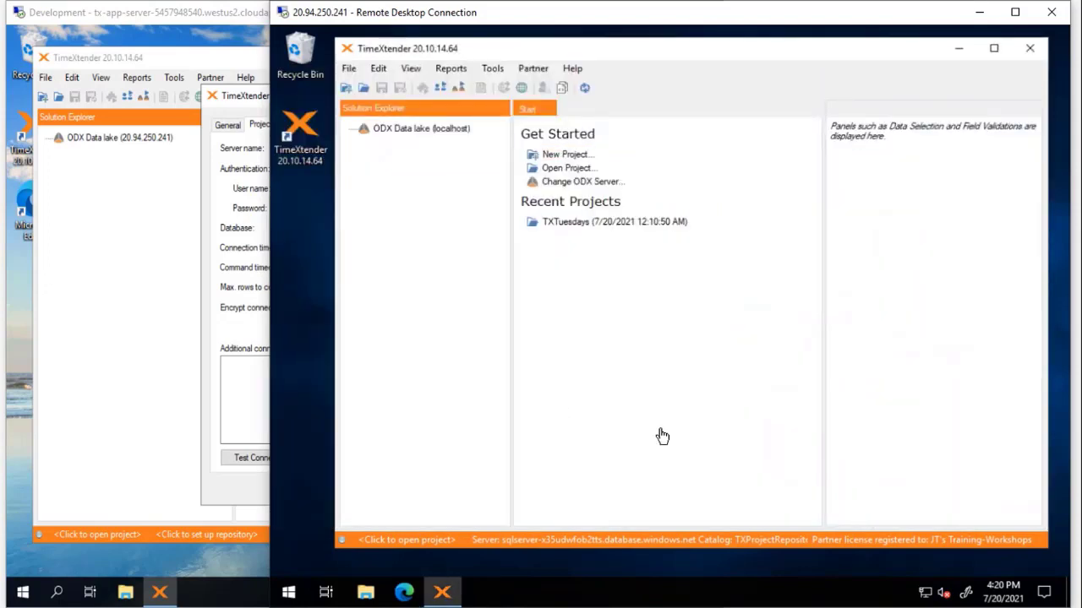
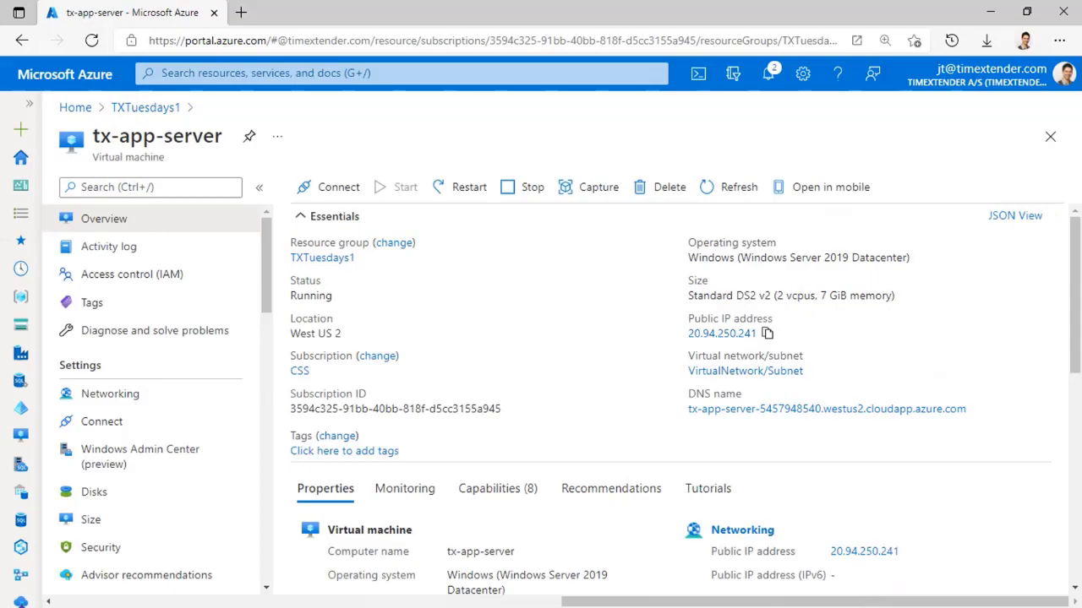
- Return to the development server and set the remote Prod environment's server to 20.94.250.241, local port 10020 and remote port 10025
left_click(990, 12)
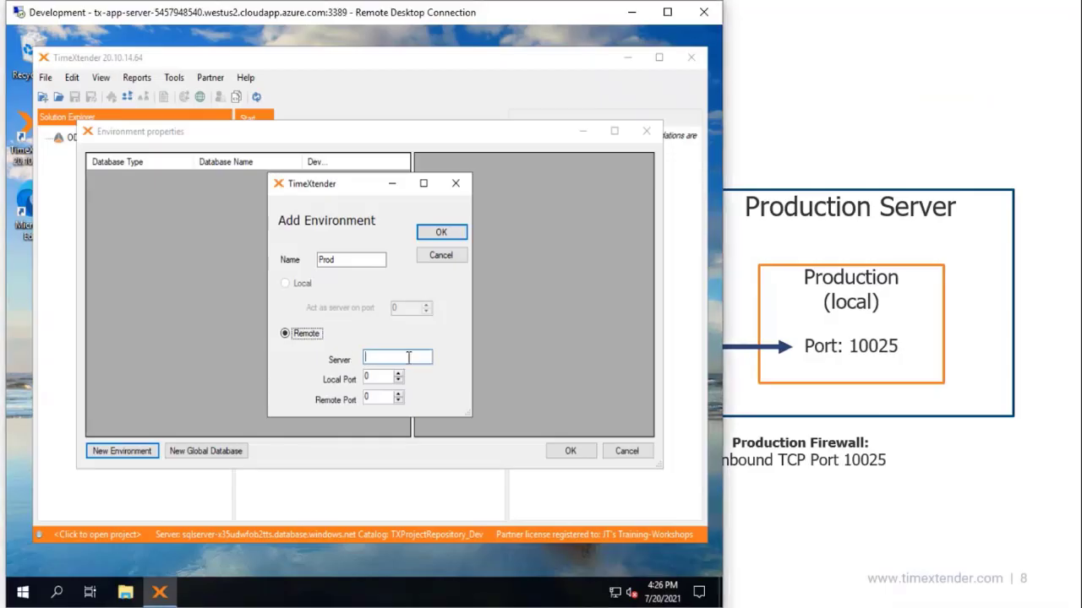
type("20.94.250.241")
left_click(380, 378)
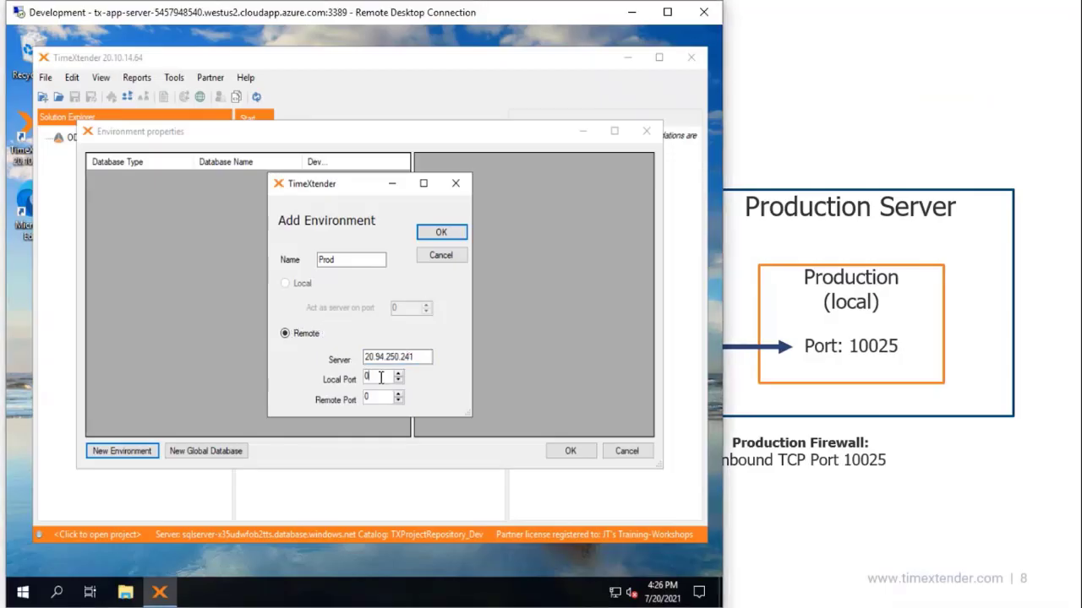
left_click_drag(378, 377, 338, 384)
type("20")
left_click(381, 399)
type("10025")
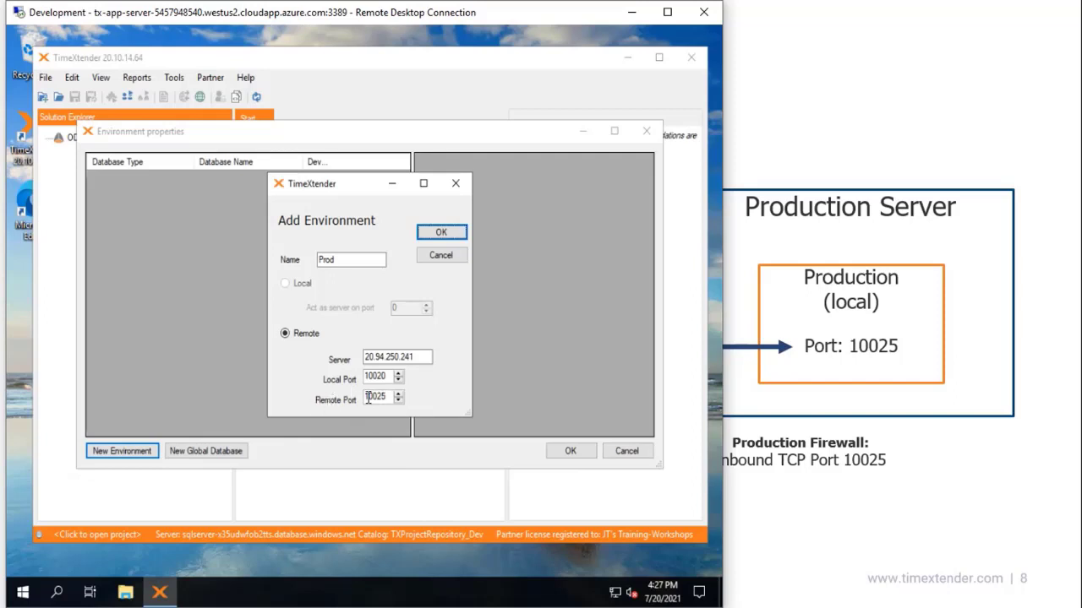
- Compare the entries with the production server's environment properties and confirm adding the remote Prod environment on the development server
left_click_drag(427, 357, 341, 360)
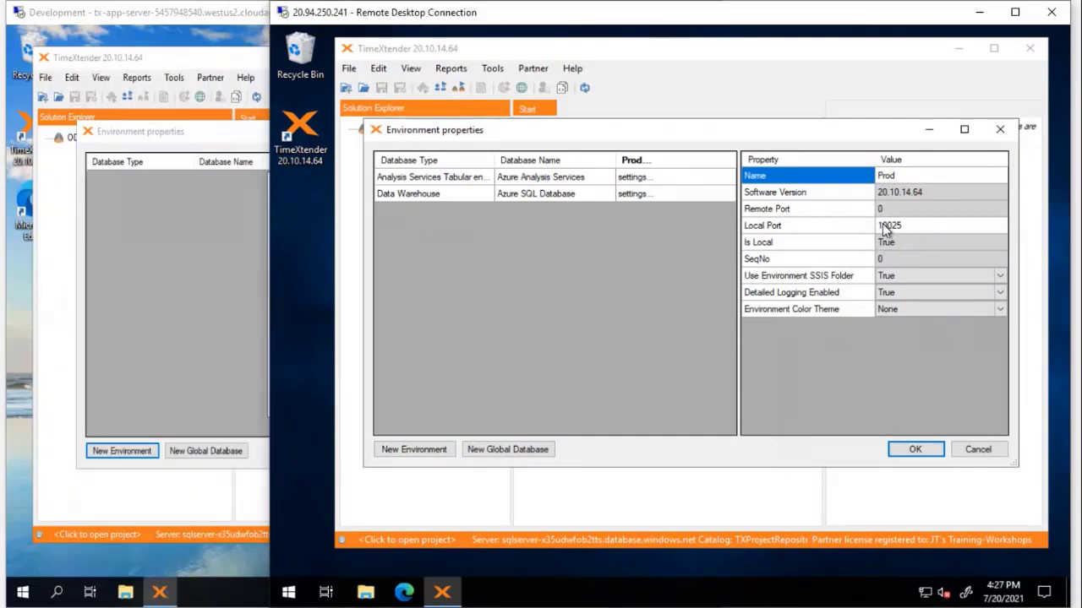
left_click(216, 381)
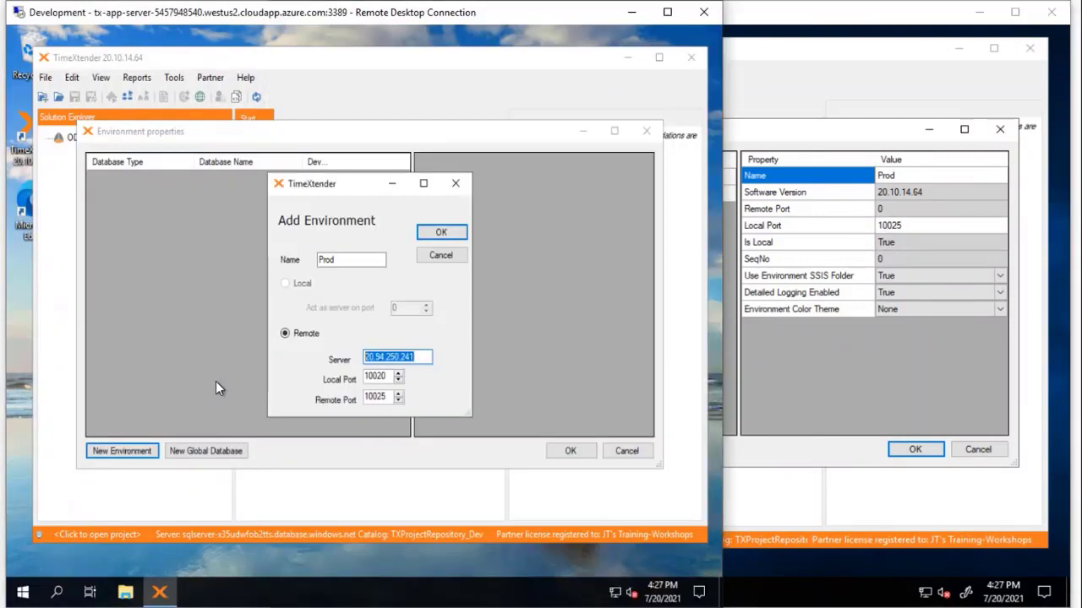
left_click(456, 234)
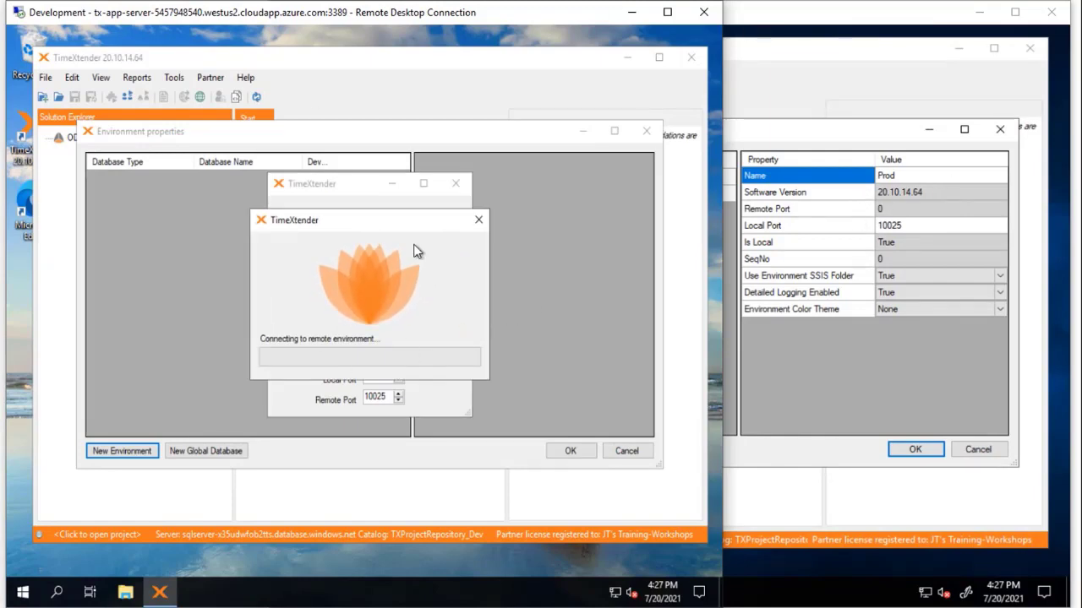
left_click_drag(353, 231, 155, 176)
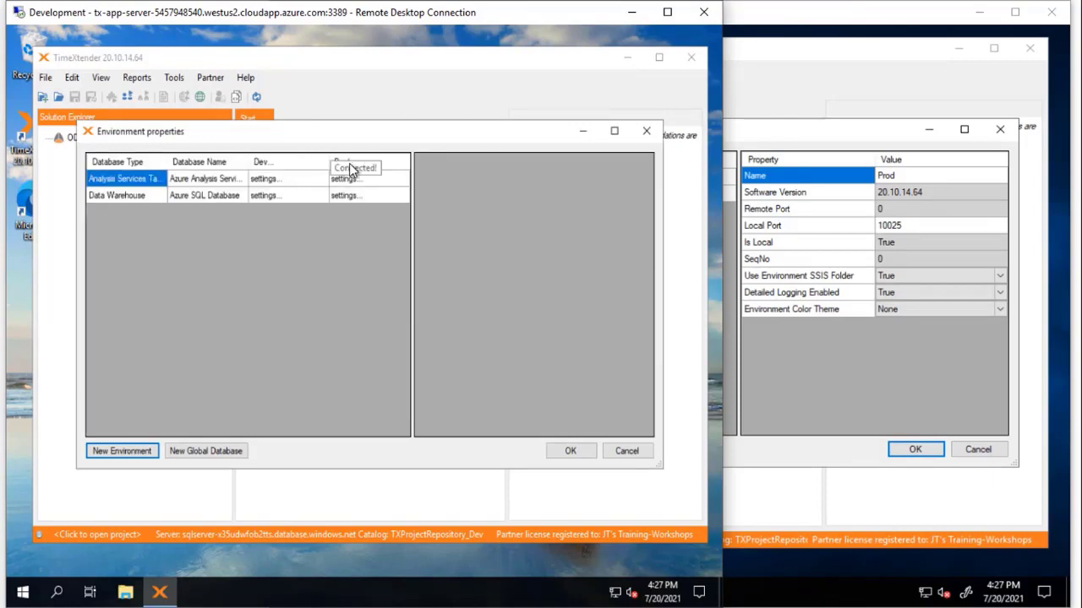
- Copy the Analysis Services server address from the Prod settings into the Dev settings
left_click(374, 179)
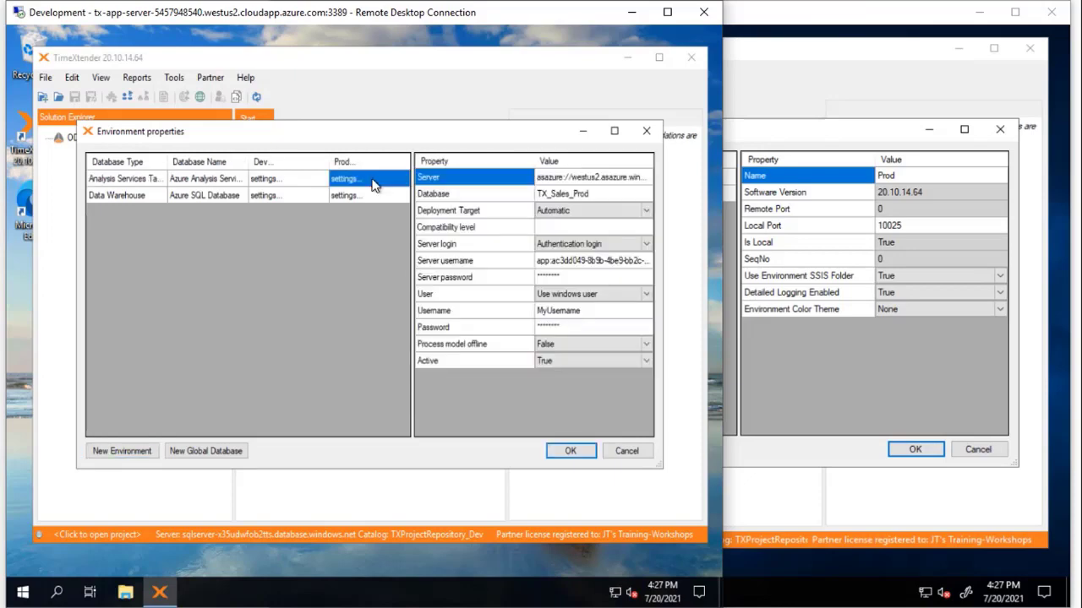
left_click(573, 181)
key("ctrl+c")
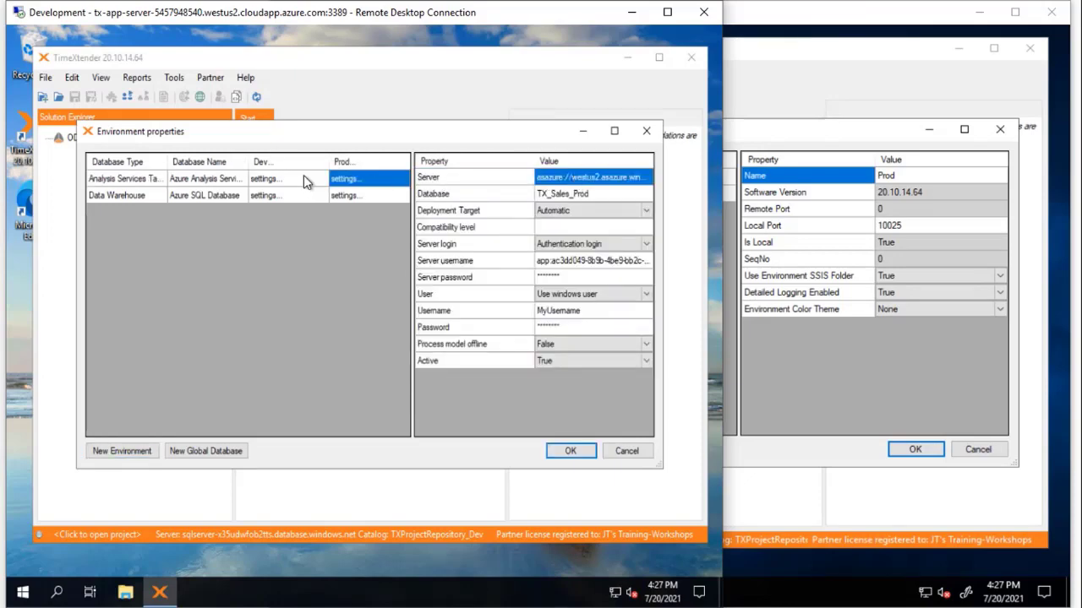
left_click(304, 178)
left_click(567, 179)
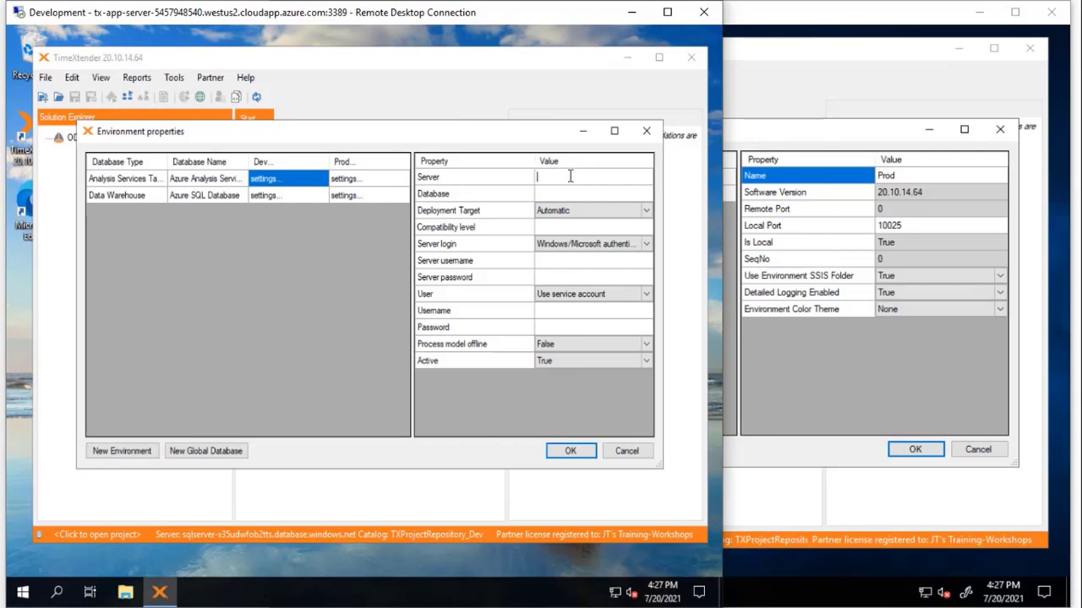
key("ctrl+v")
- Copy the Analysis Services database name TX_Sales_Prod from the Prod settings into the Dev settings
left_click(348, 183)
left_click(591, 193)
key("ctrl+c")
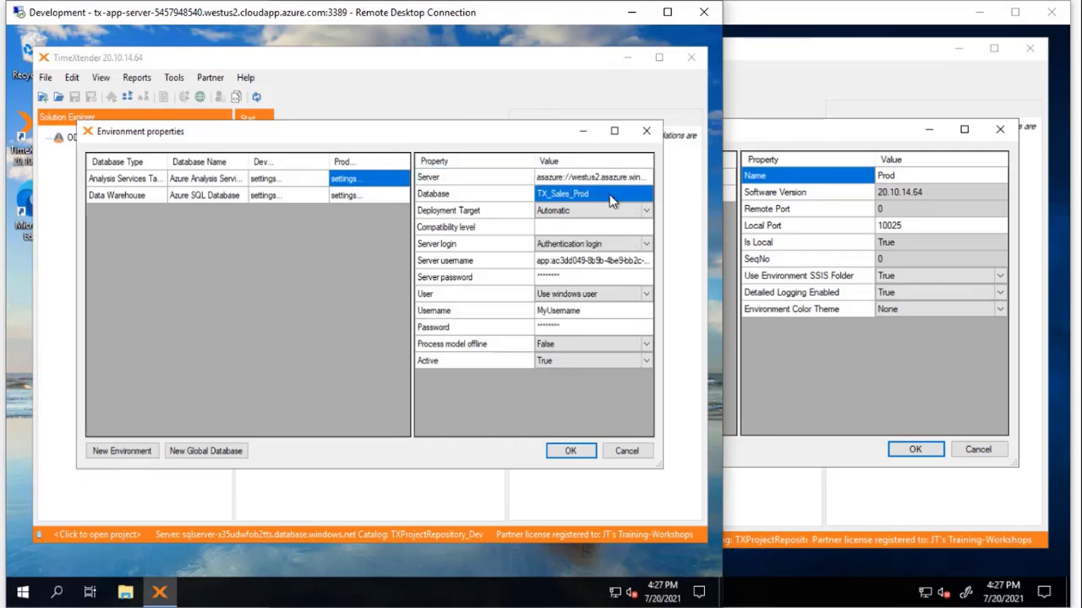
left_click(284, 181)
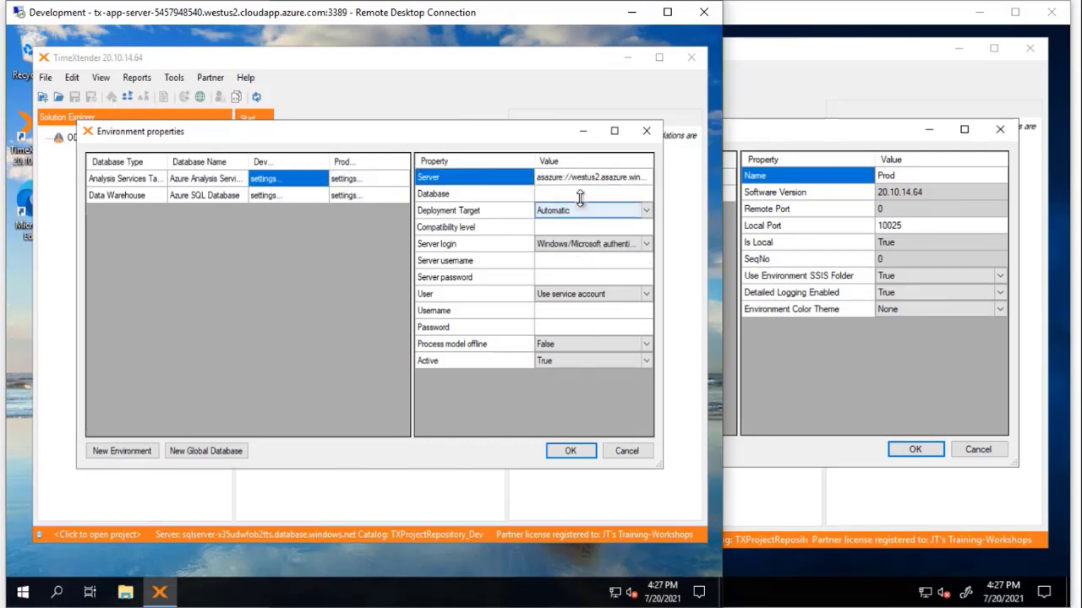
left_click(579, 194)
key("ctrl+v")
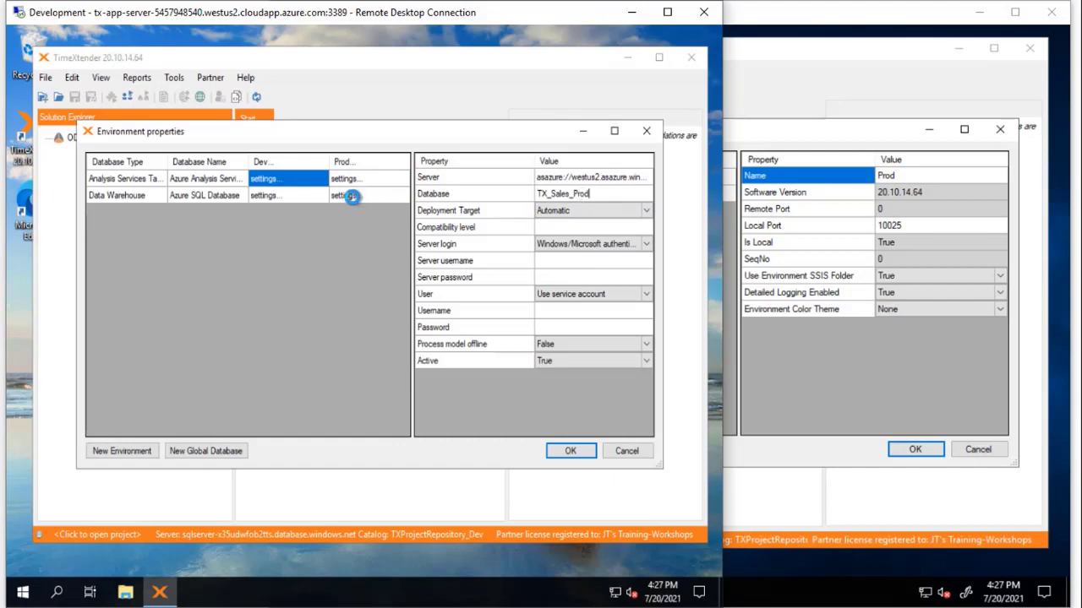
- Copy the Azure SQL data warehouse server name from the Prod settings into the Dev settings
left_click(346, 195)
left_click(580, 178)
key("ctrl+c")
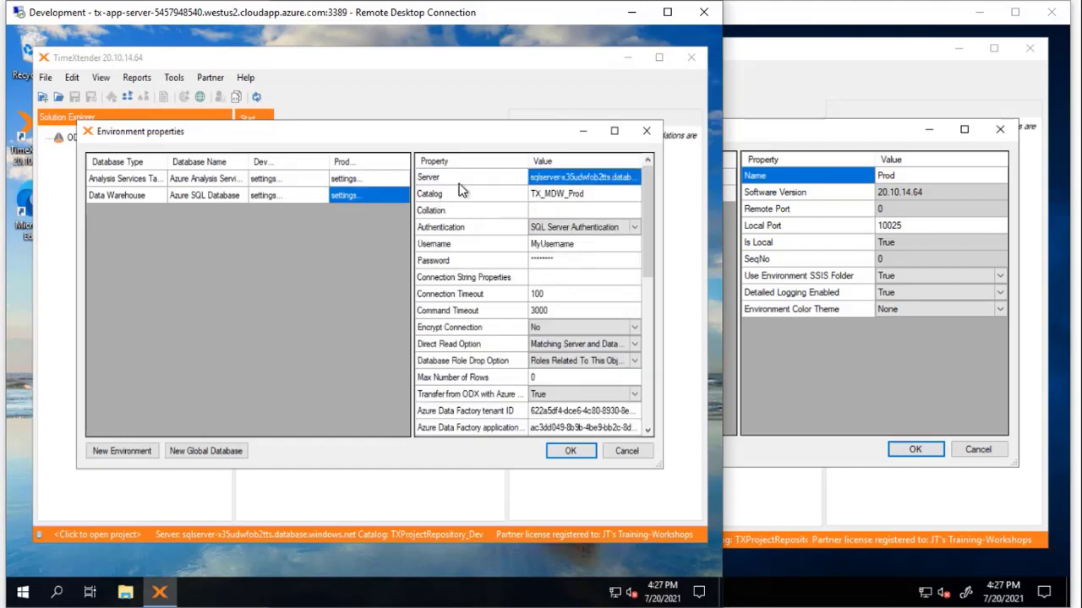
left_click(316, 197)
left_click(594, 176)
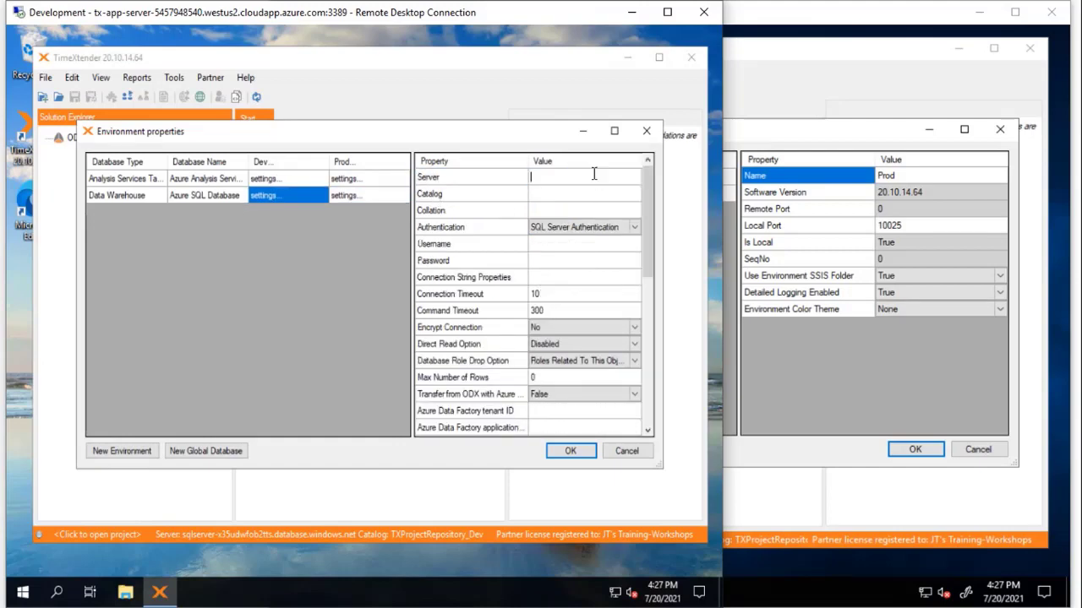
key("ctrl+v")
key("Down")
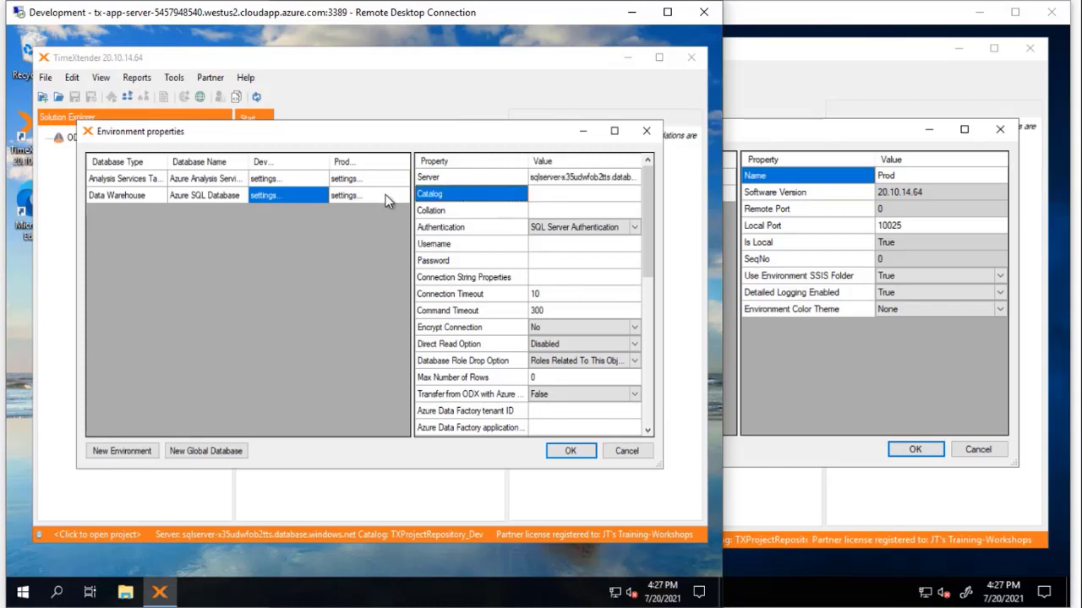
- Copy the data warehouse catalog name TX_MDW_Prod from the Prod settings into the Dev settings
left_click(374, 194)
left_click(572, 197)
key("ctrl+c")
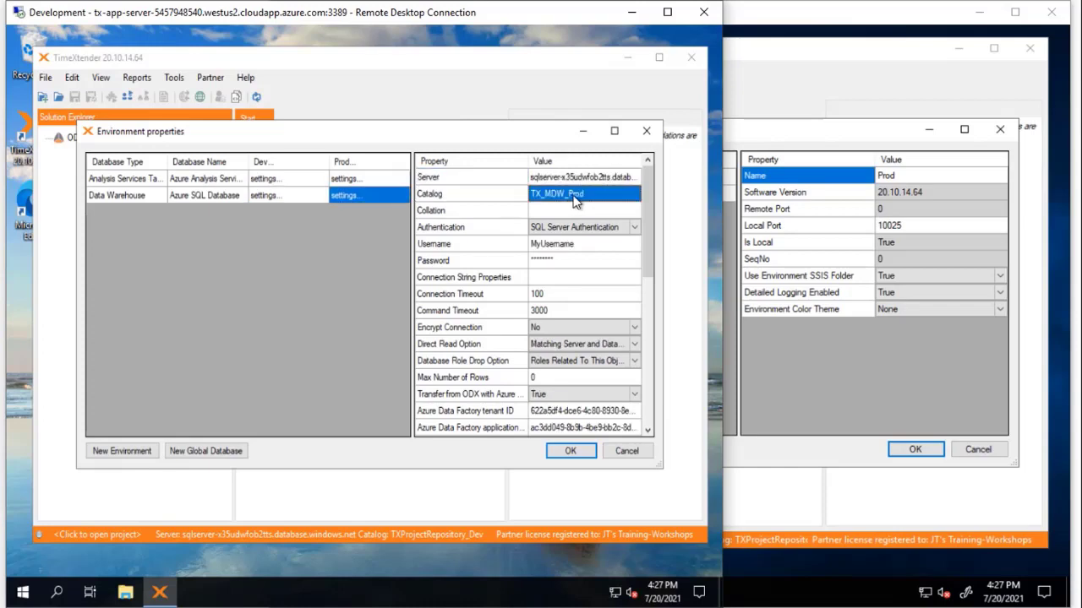
left_click(313, 200)
left_click(554, 193)
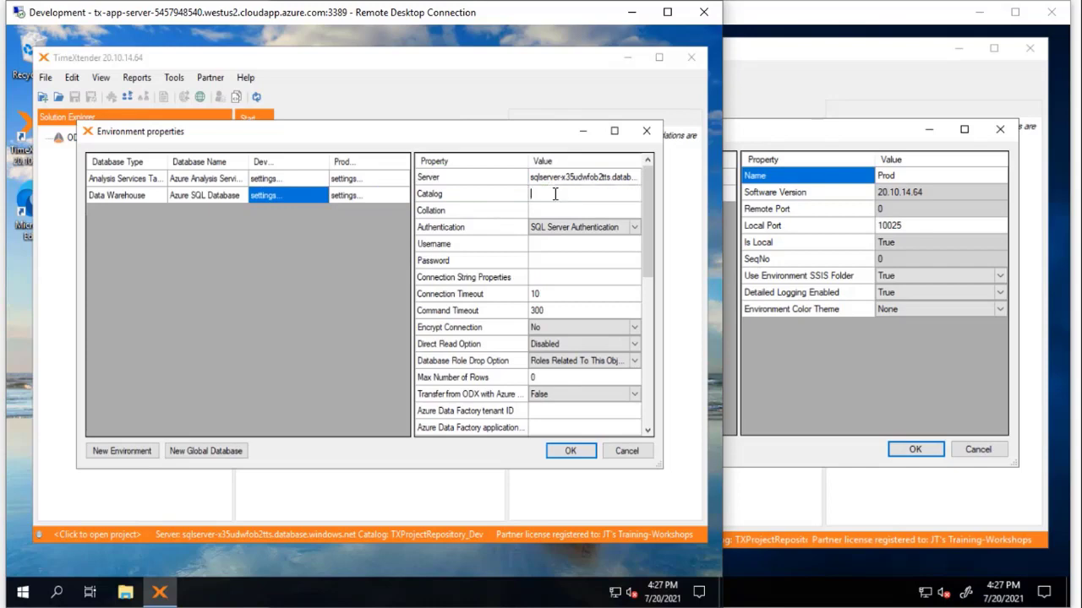
key("ctrl+v")
key("Down")
- Enter user name MyUsername and the SQL login's password in the Dev data warehouse settings, and save the environment properties
left_click(619, 230)
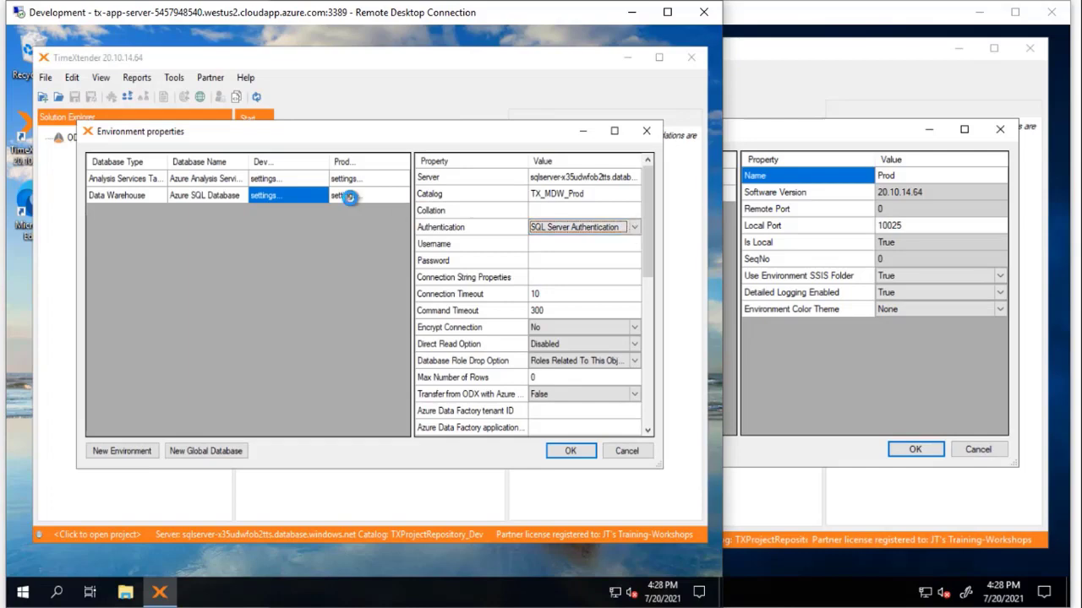
left_click(347, 196)
left_click(585, 248)
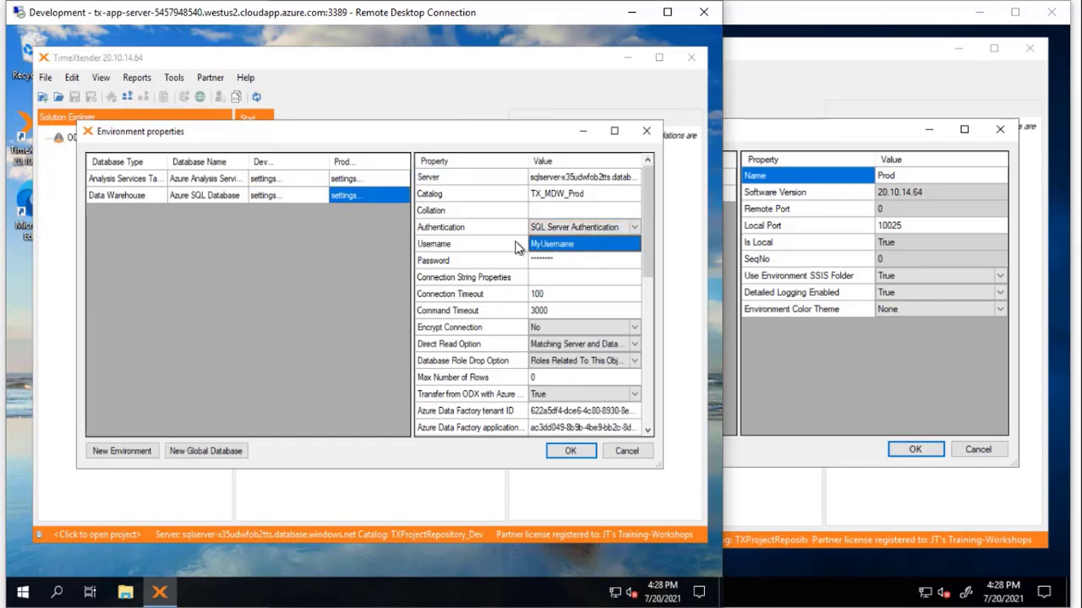
left_click(316, 198)
left_click(577, 243)
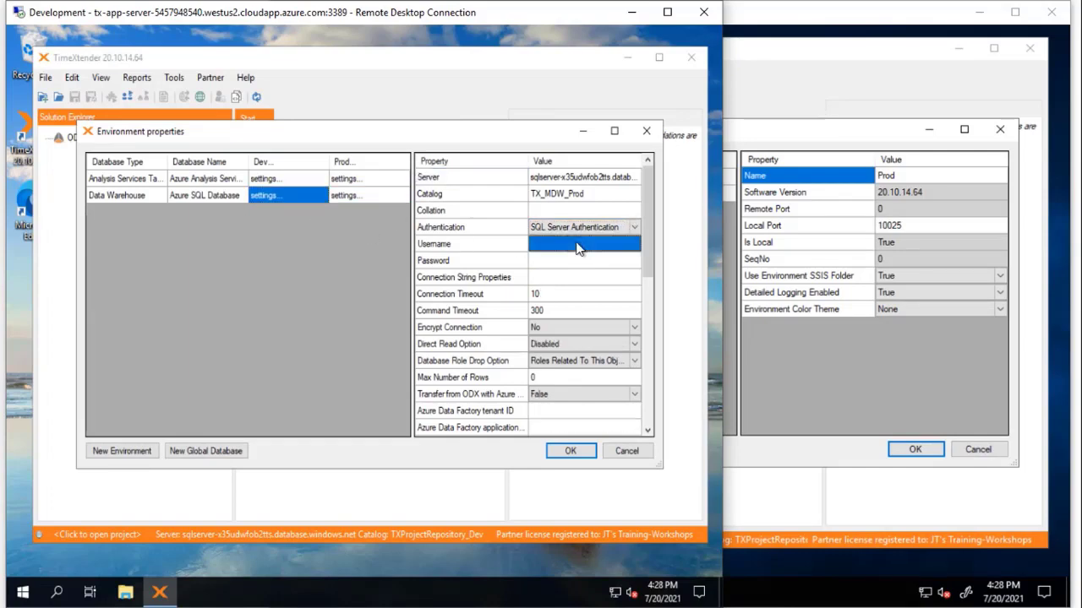
left_click(577, 244)
key("Tab")
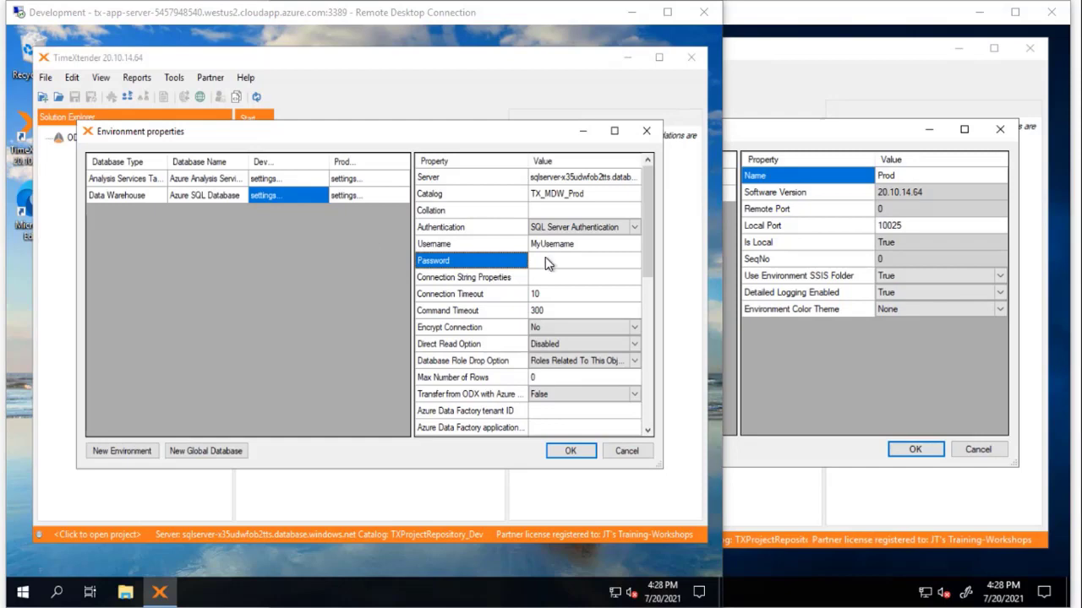
left_click(546, 260)
key("ctrl+v")
left_click(423, 270)
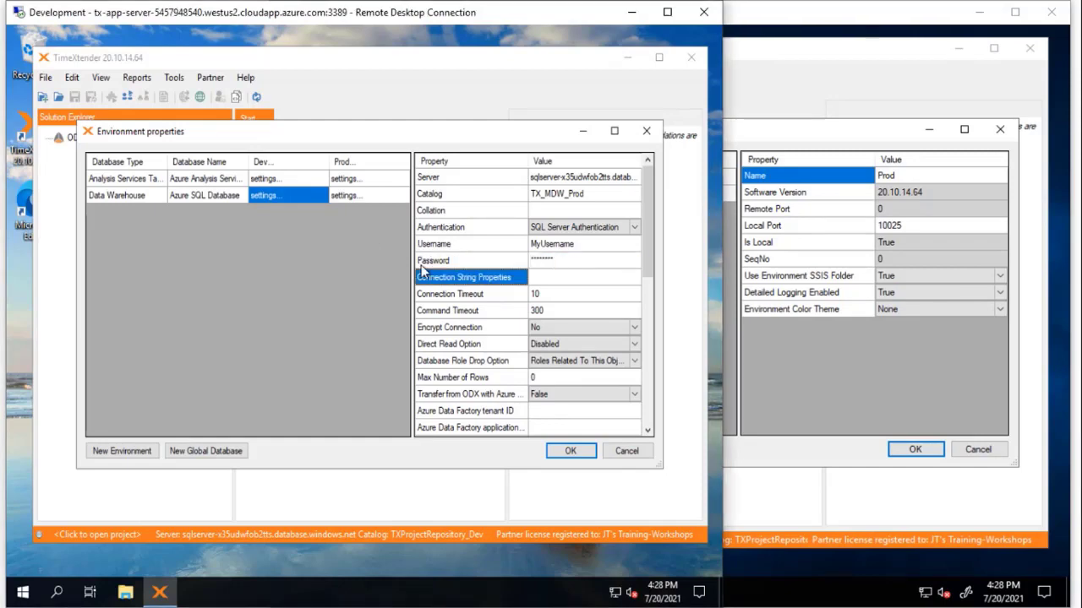
left_click(364, 198)
left_click(578, 453)
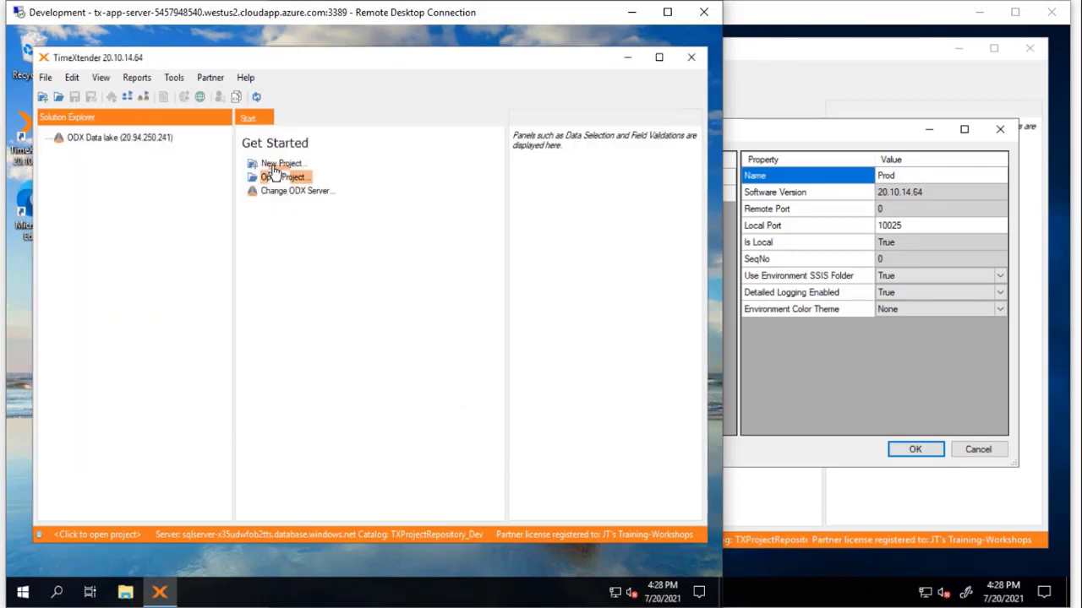
- Switch to the production server, cancel its environment properties and open the recent project TXTuesdays
left_click(944, 439)
left_click(980, 451)
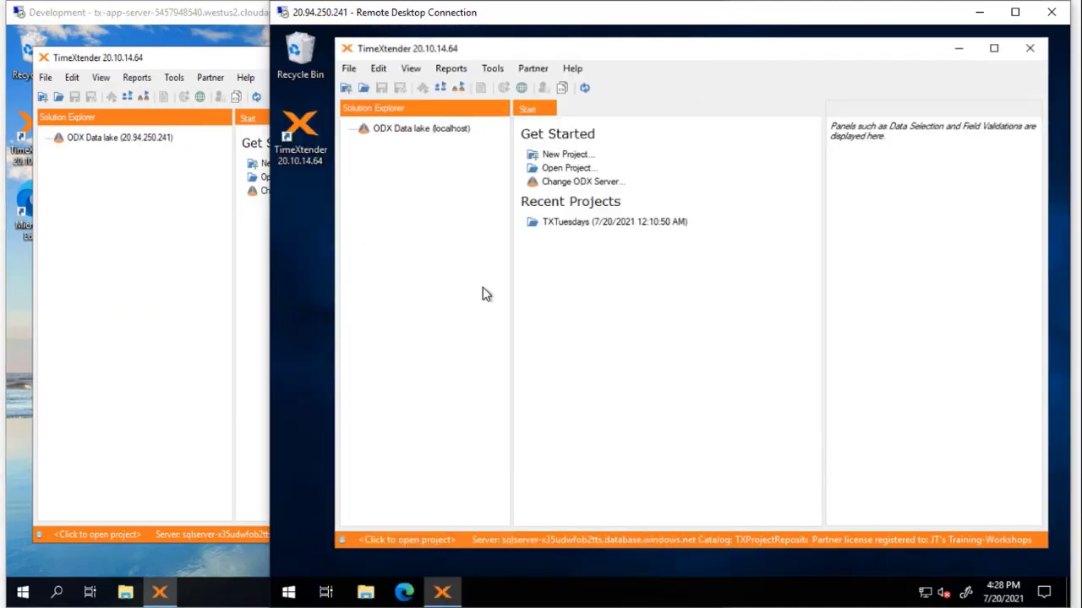
left_click(563, 229)
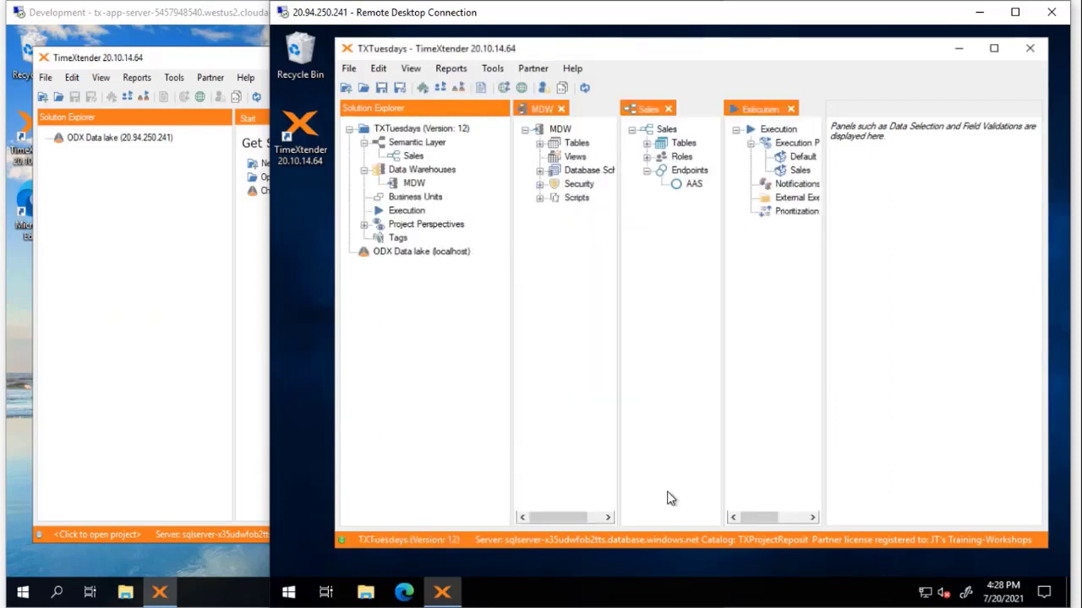
- Export the TXTuesdays project to C:\Users\MyUsername\Desktop\TXTuesdays.XML, continuing despite the use of global databases
left_click(350, 71)
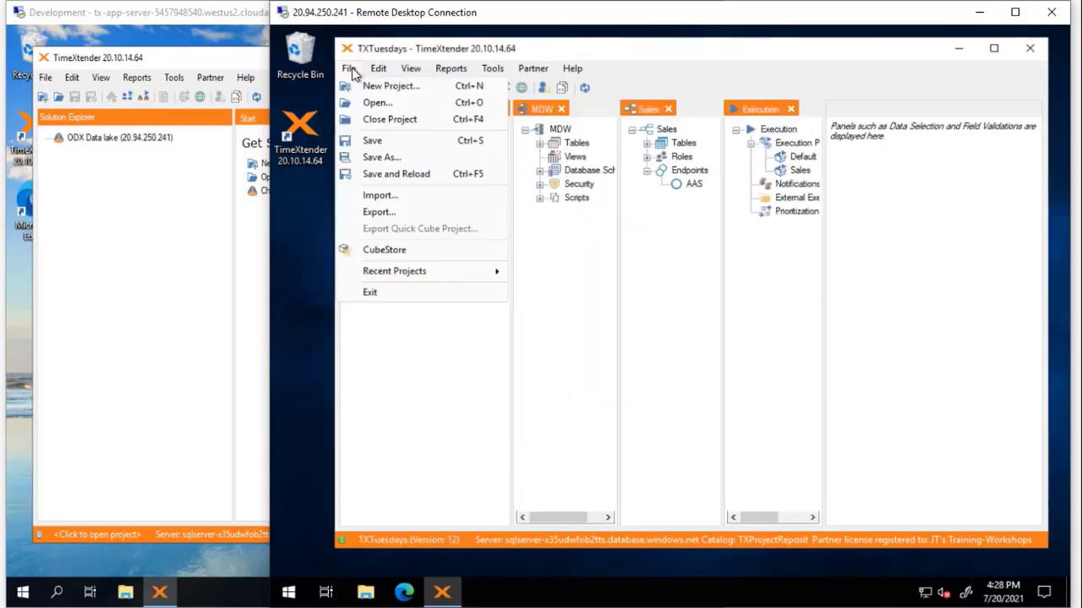
left_click(378, 212)
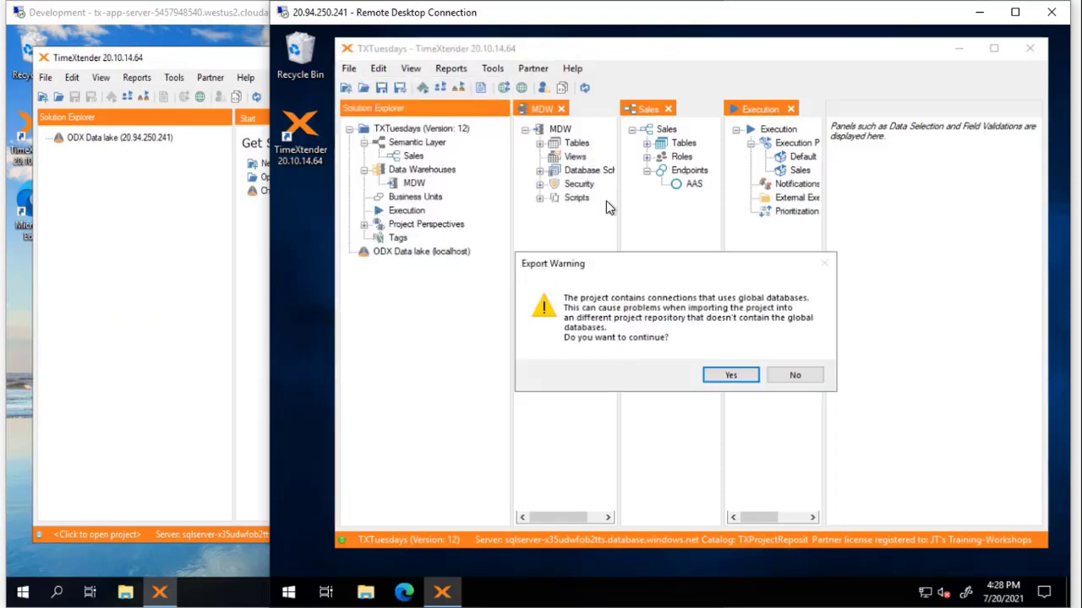
left_click(732, 376)
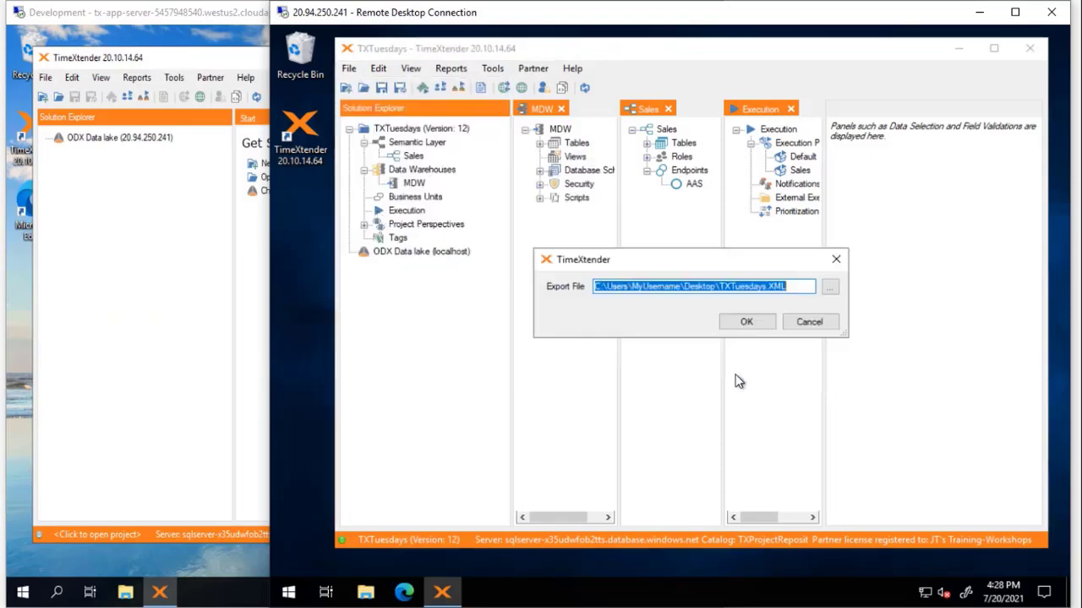
left_click(754, 324)
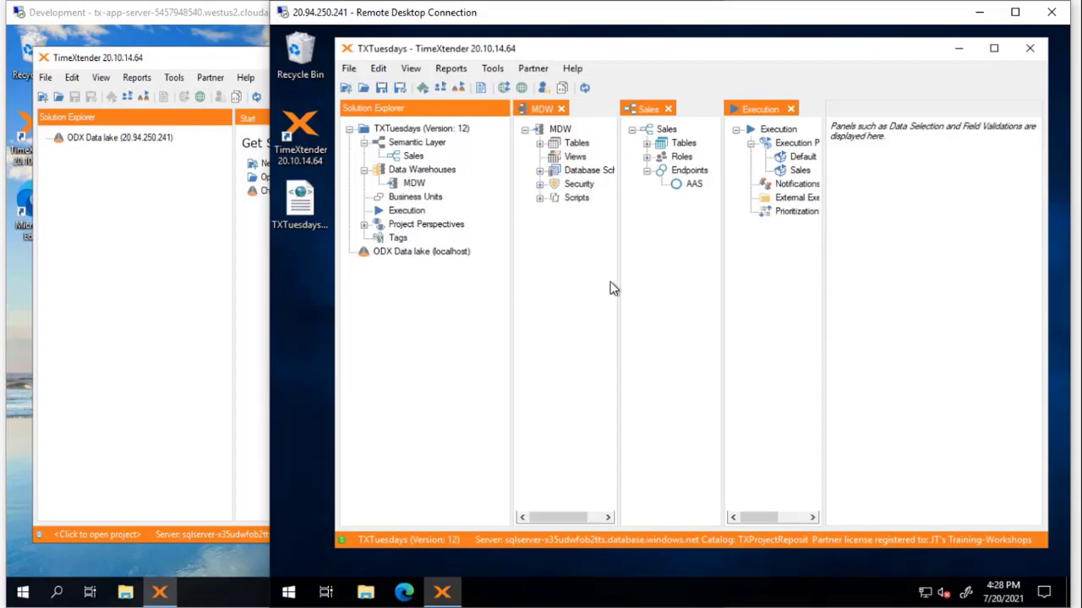
- On the development server, open the environment properties and review the Dev and Prod environments' general settings
left_click(124, 274)
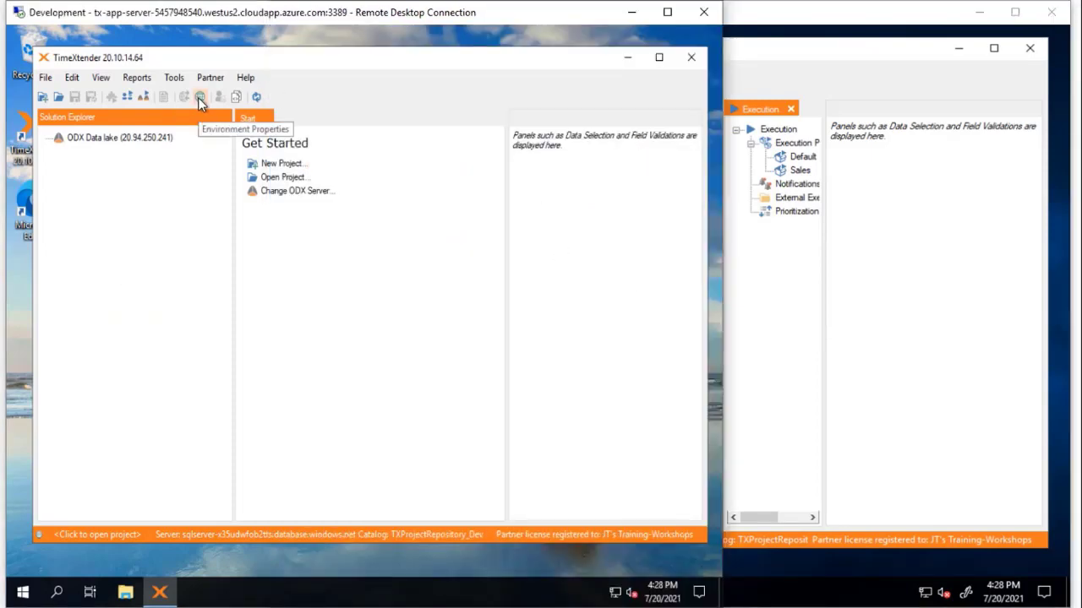
left_click(200, 97)
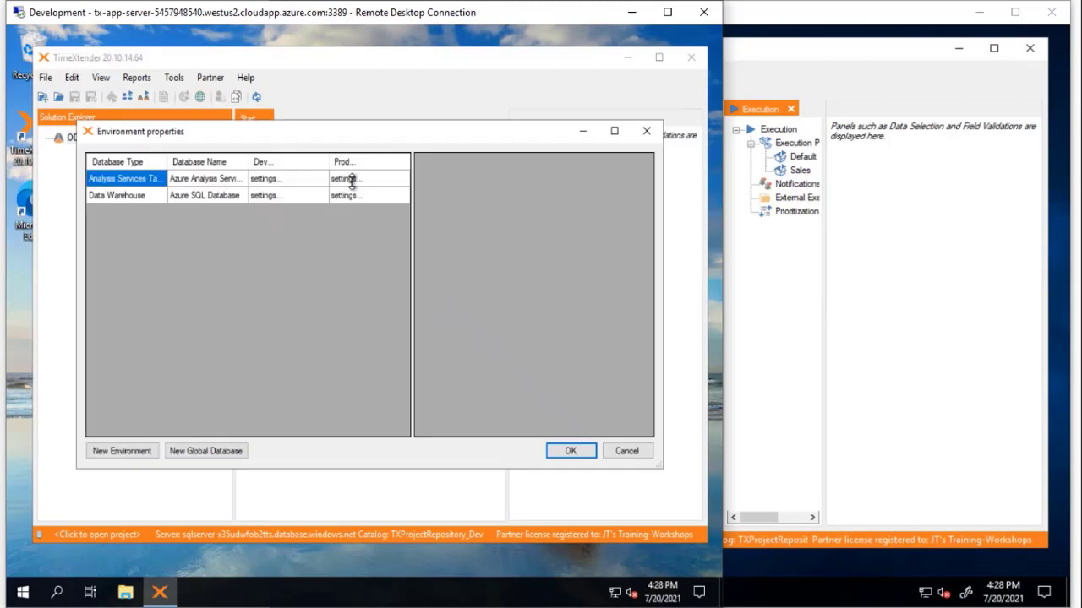
left_click(309, 163)
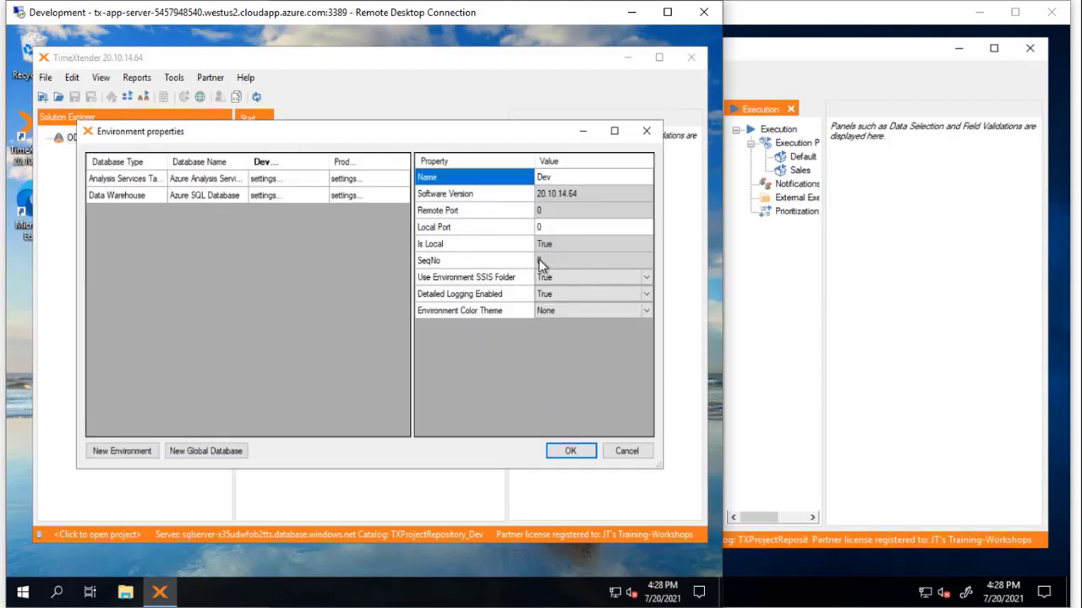
left_click(345, 163)
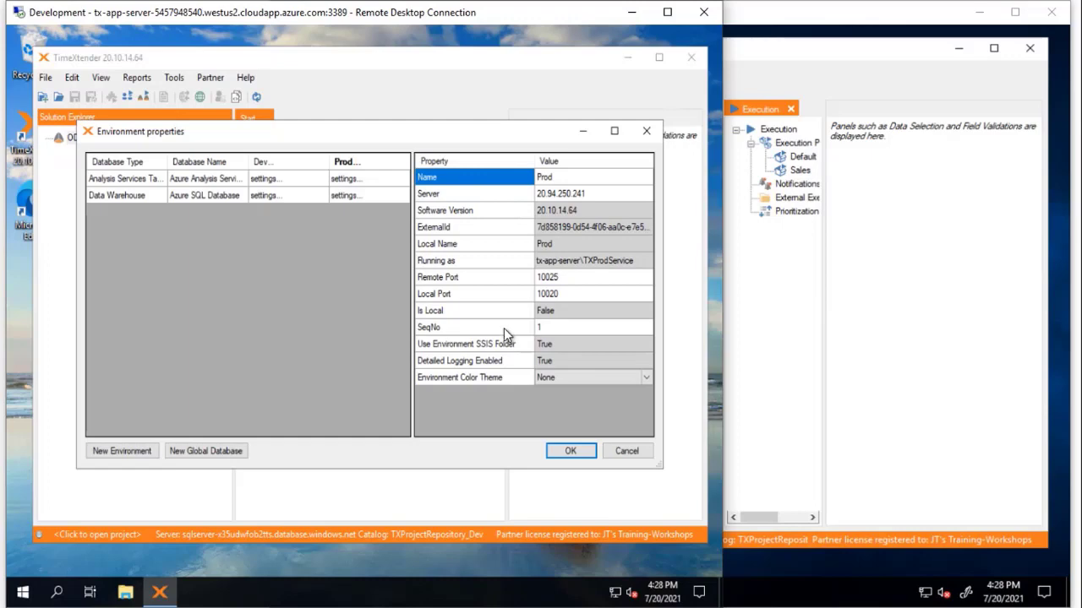
- Cancel the environment properties and copy TXTuesdays.XML from the production server's desktop to the development server's desktop
left_click(625, 451)
left_click(754, 328)
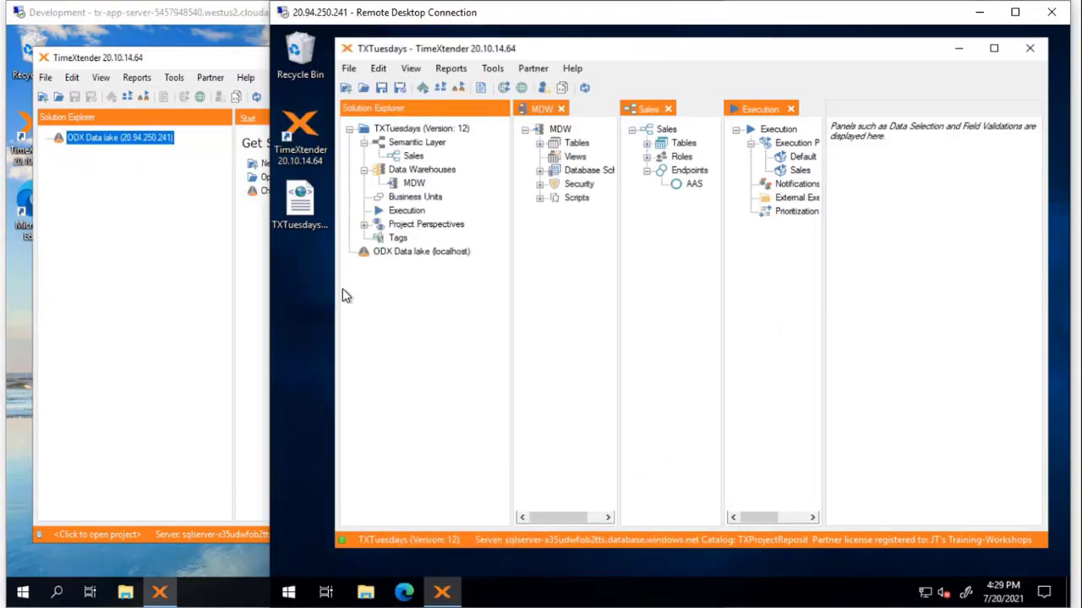
left_click(295, 207)
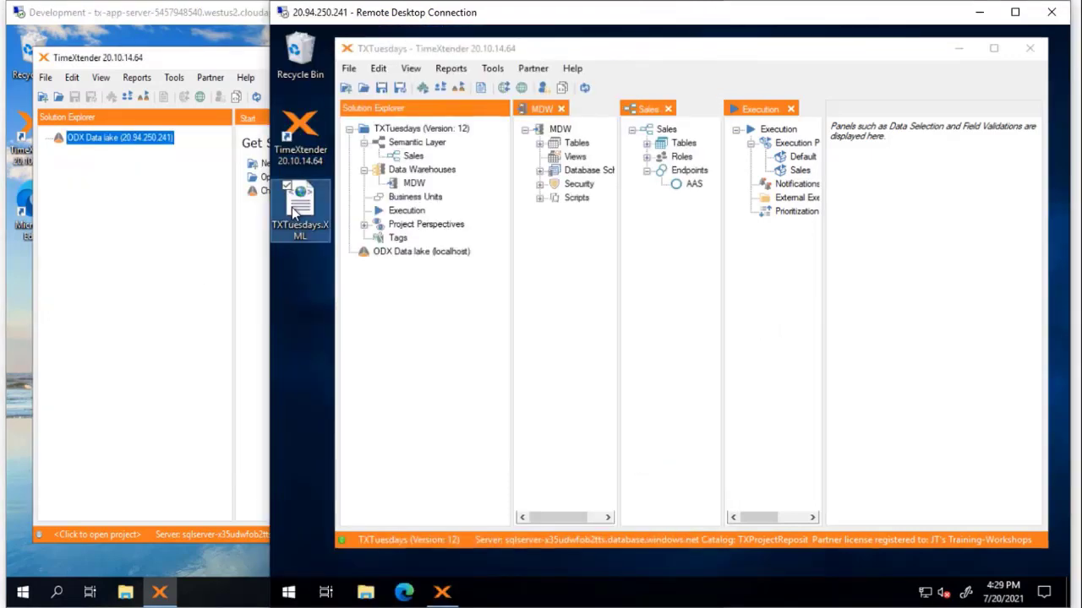
left_click(19, 289)
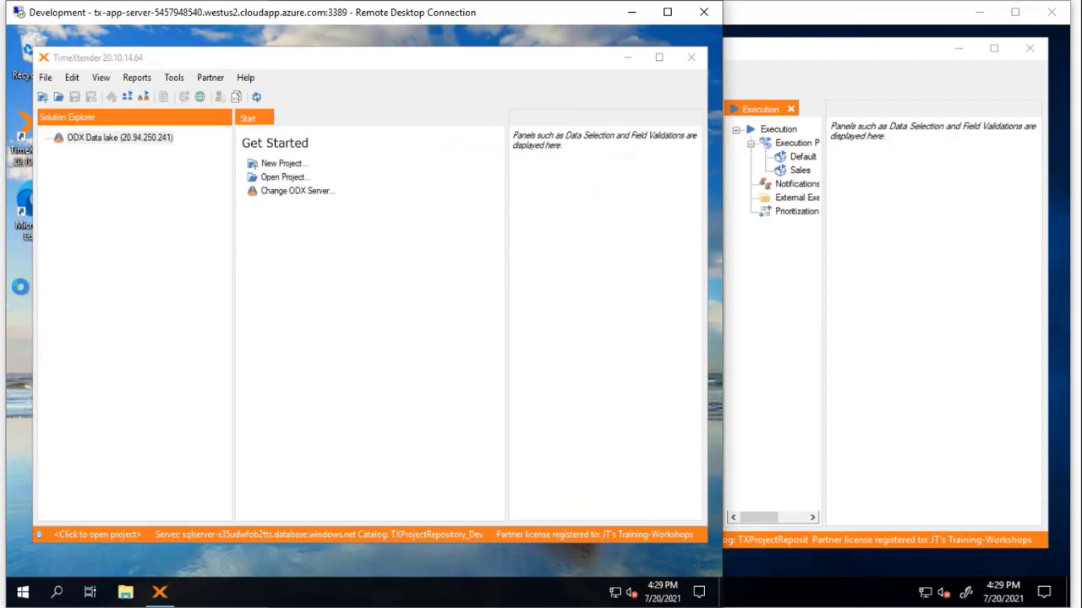
- Import the exported TXTuesdays project from the desktop into TimeXtender on the development server
left_click(51, 82)
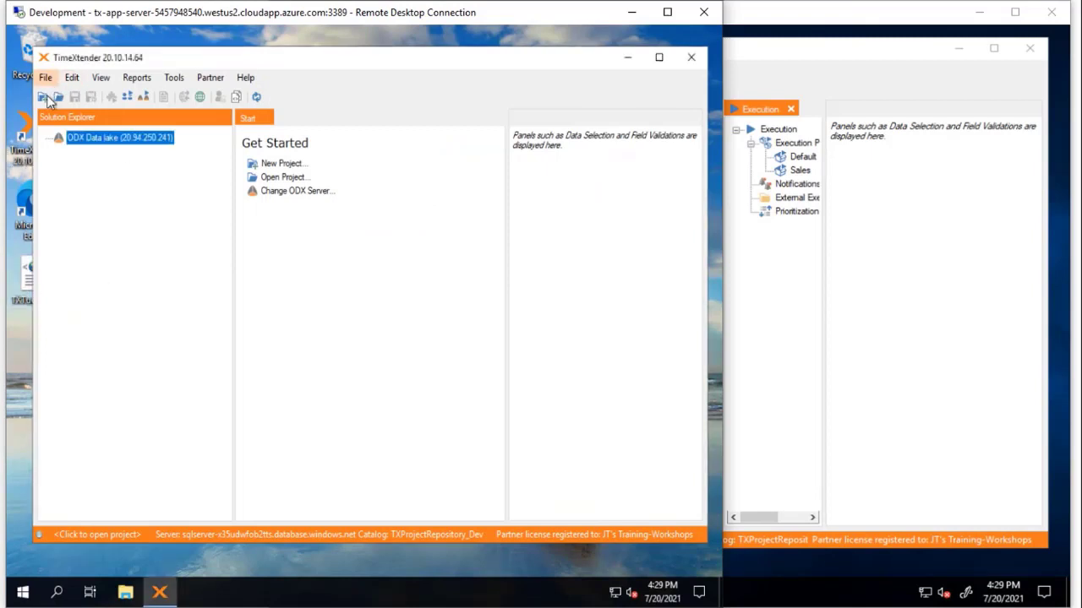
left_click(45, 77)
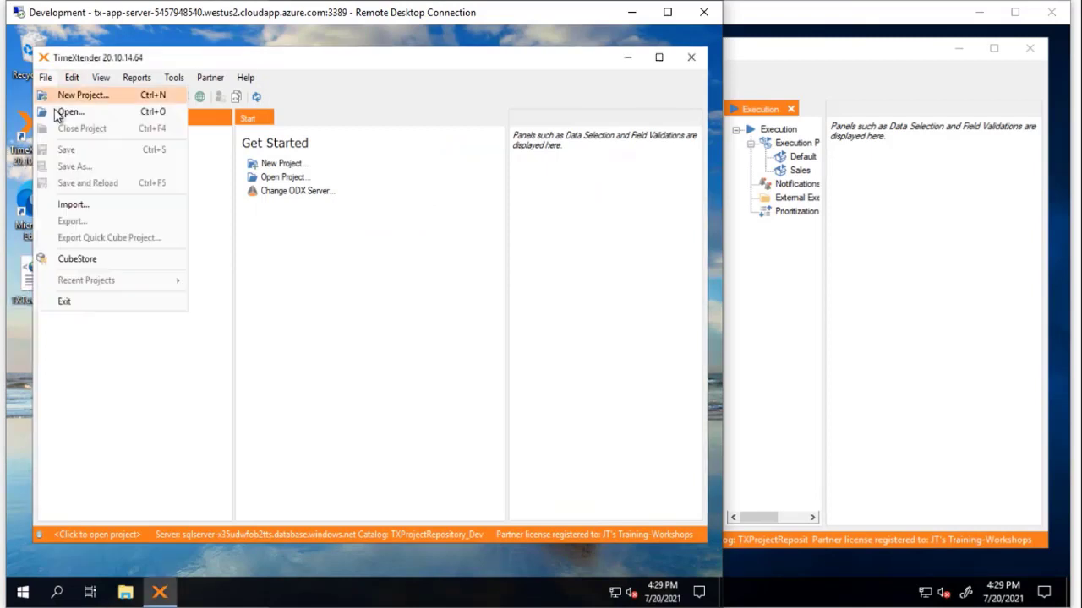
left_click(73, 205)
left_click(189, 175)
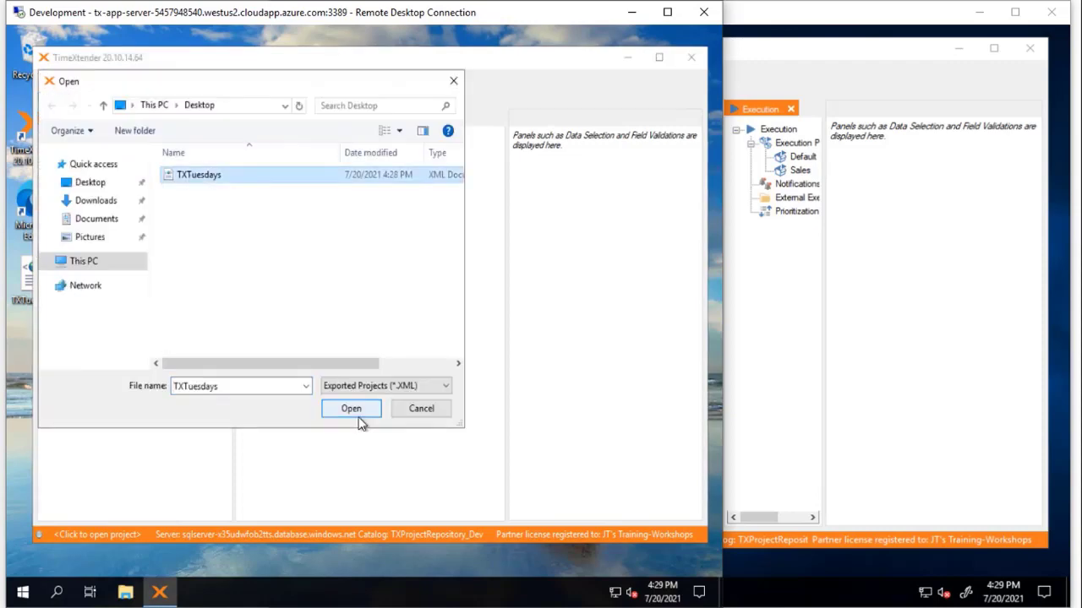
left_click(351, 409)
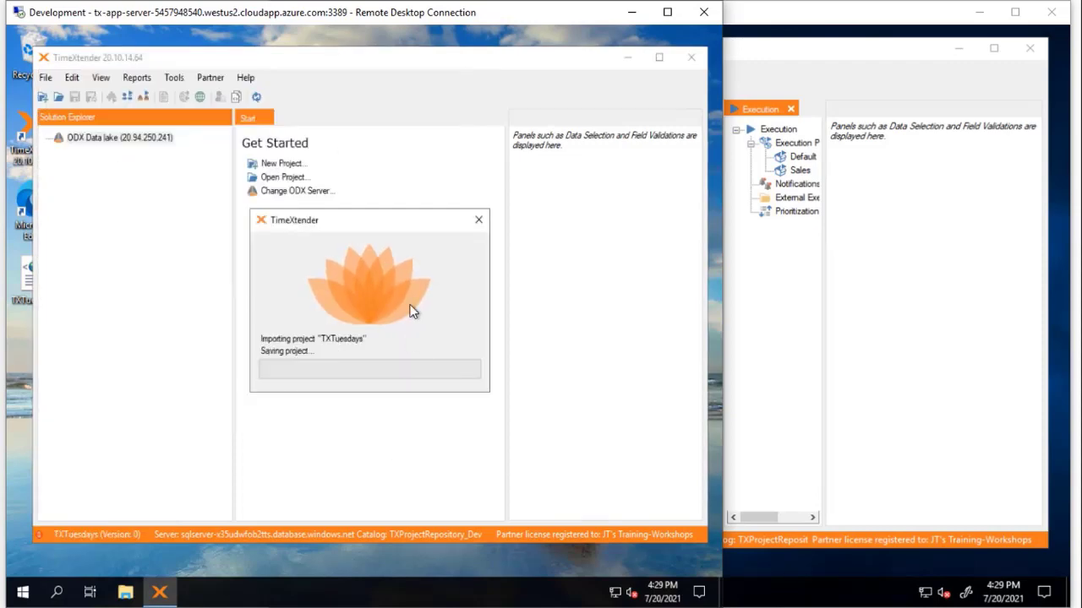
left_click(560, 444)
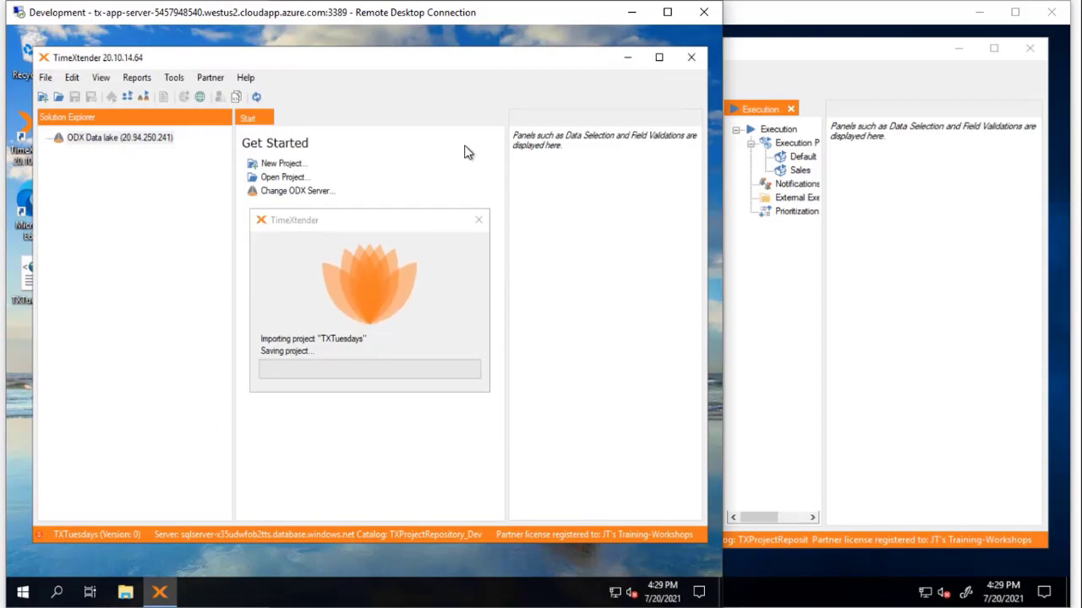
- Close TimeXtender on the production server, and decline running the Connection Manager on the development server
left_click(873, 52)
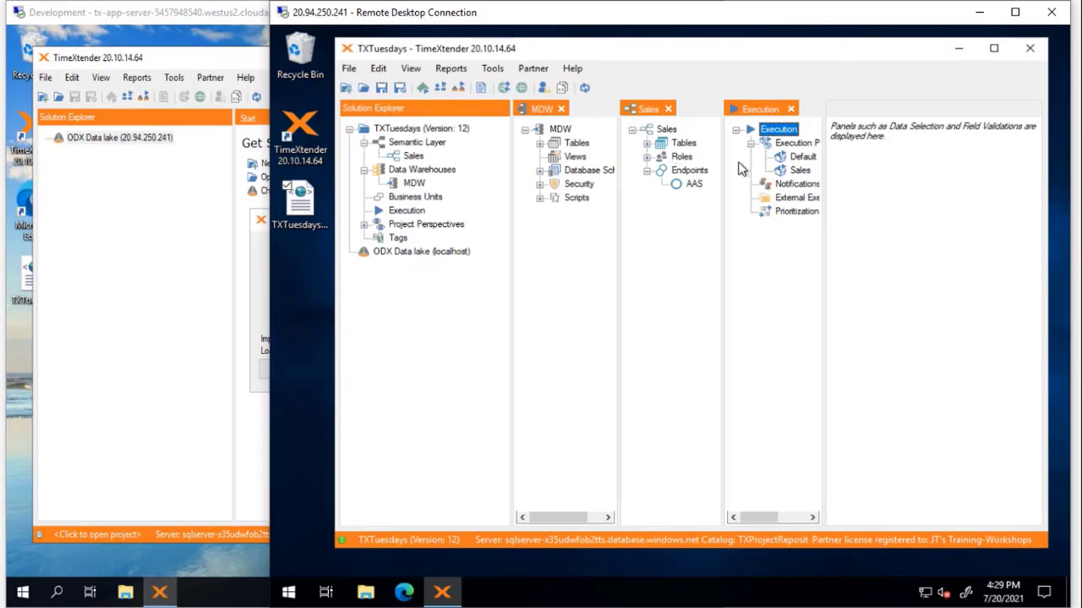
key("alt+F4")
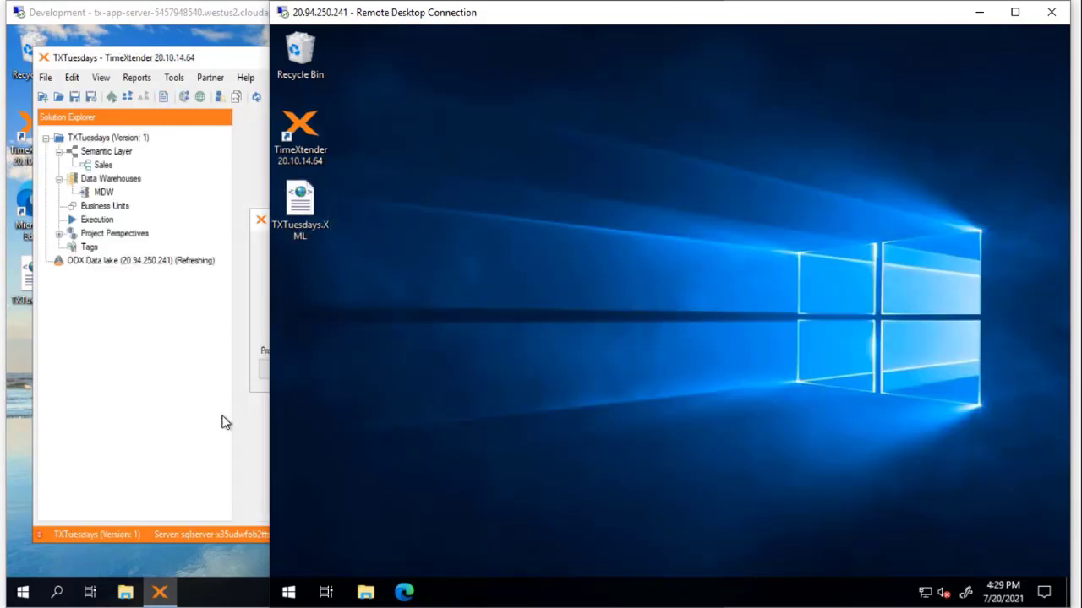
left_click(169, 430)
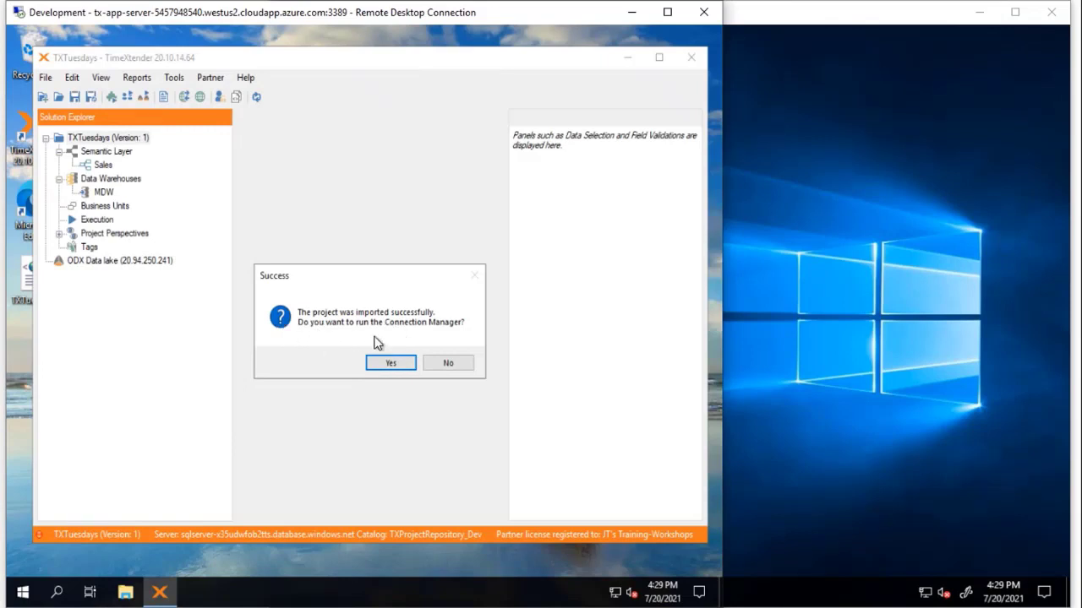
left_click(457, 363)
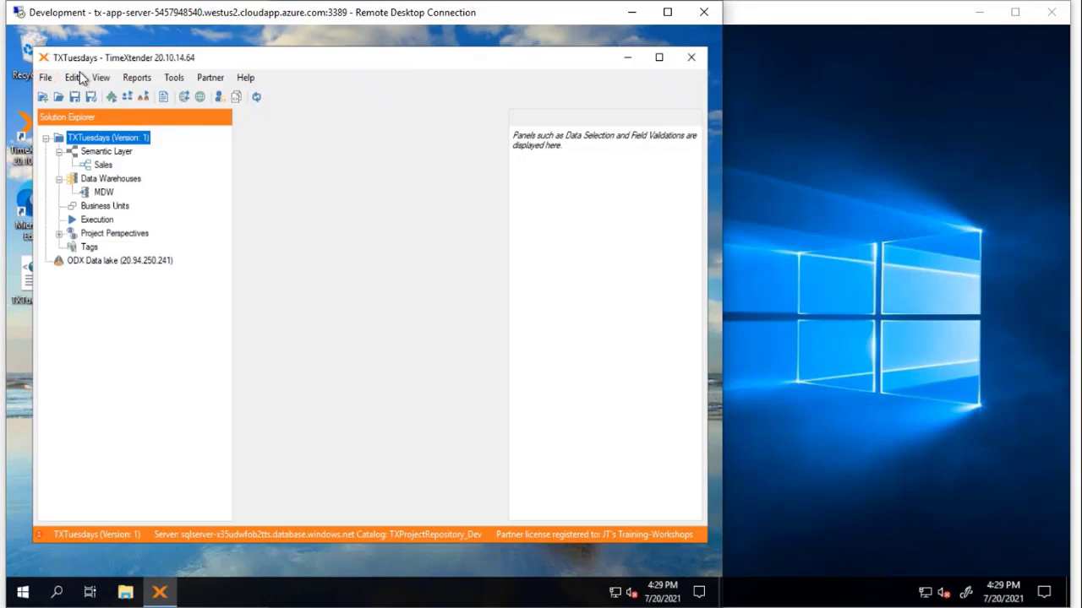
- Transfer the TXTuesdays project from Dev to Prod and check the deployment and execution options for the Prod project
left_click(74, 96)
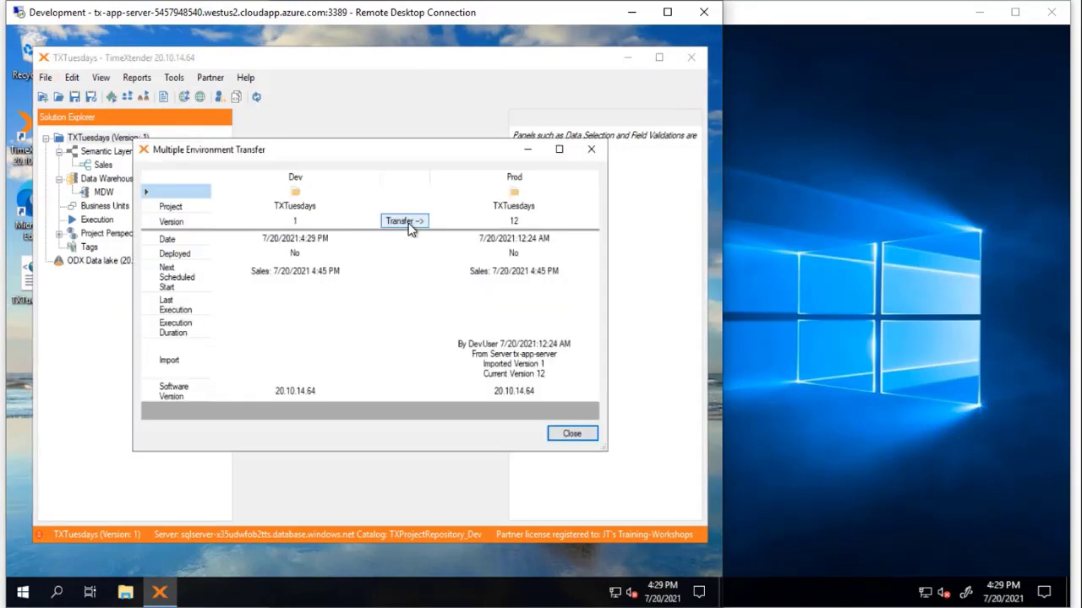
left_click(412, 221)
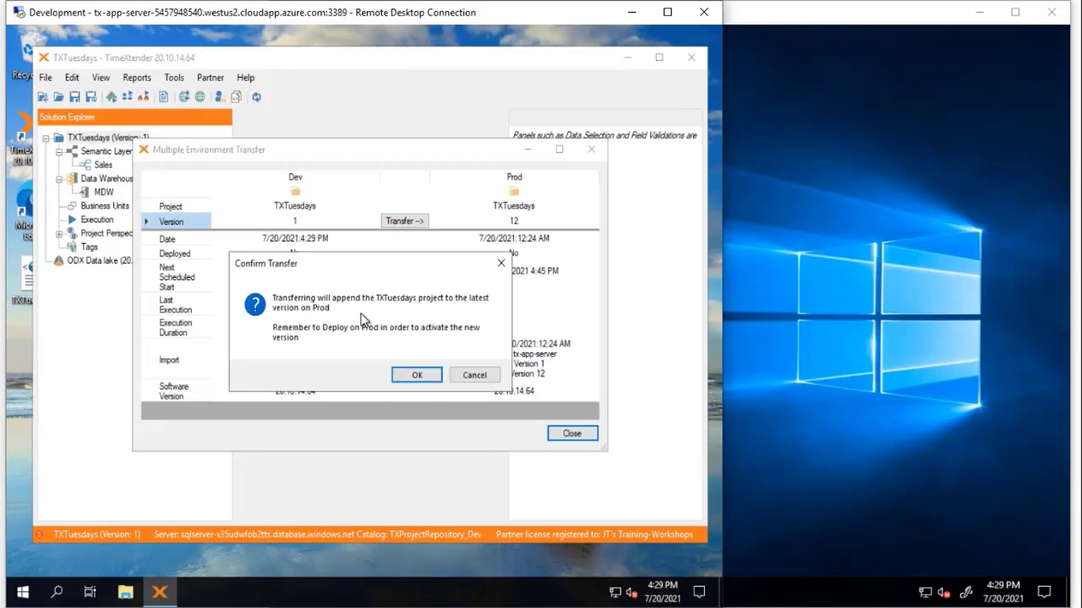
left_click(417, 375)
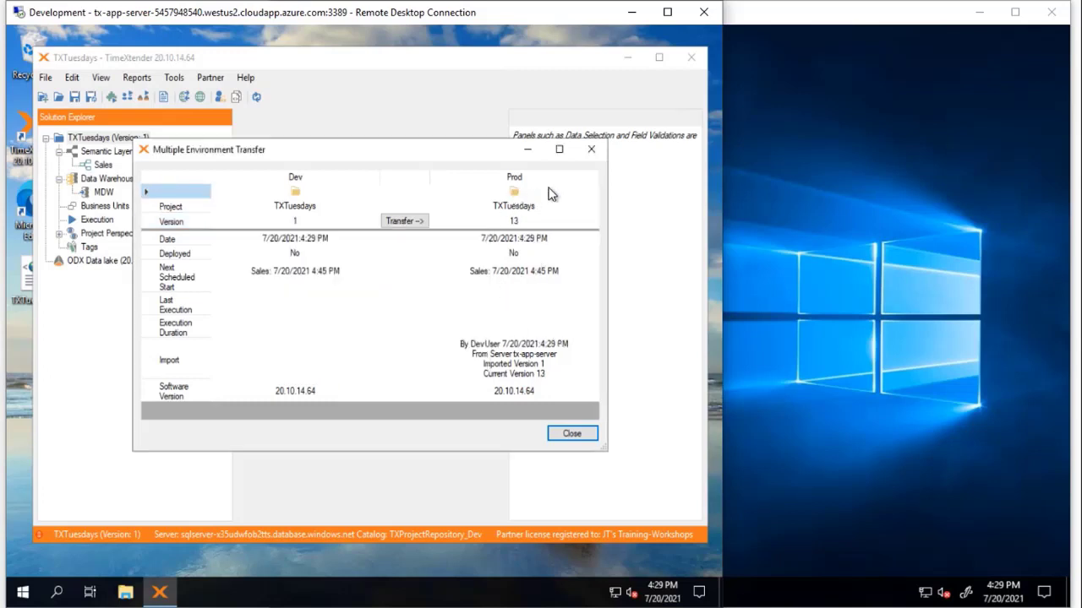
right_click(515, 193)
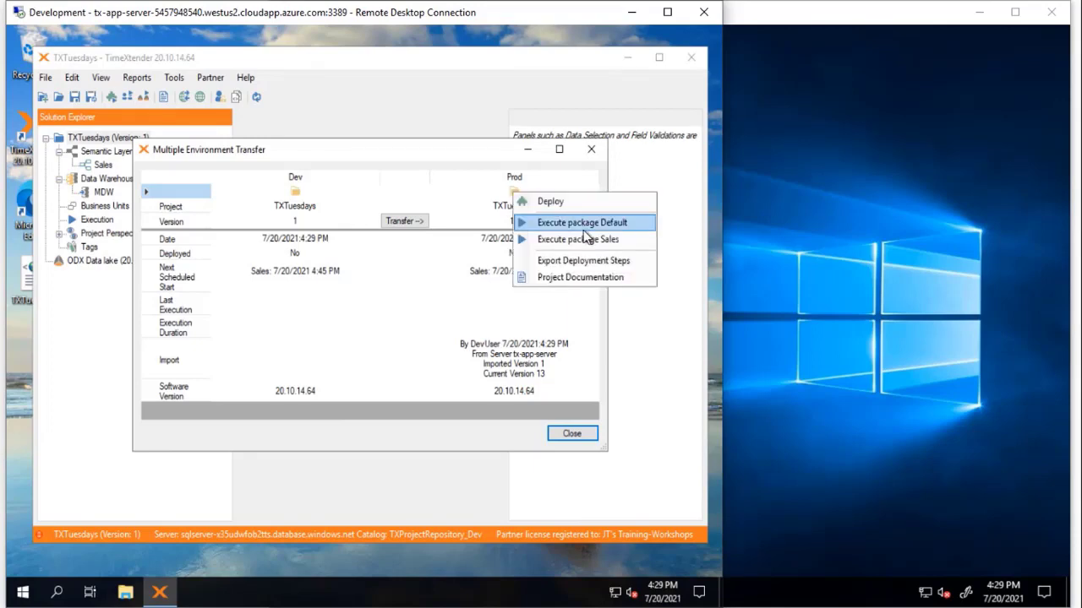
left_click(358, 142)
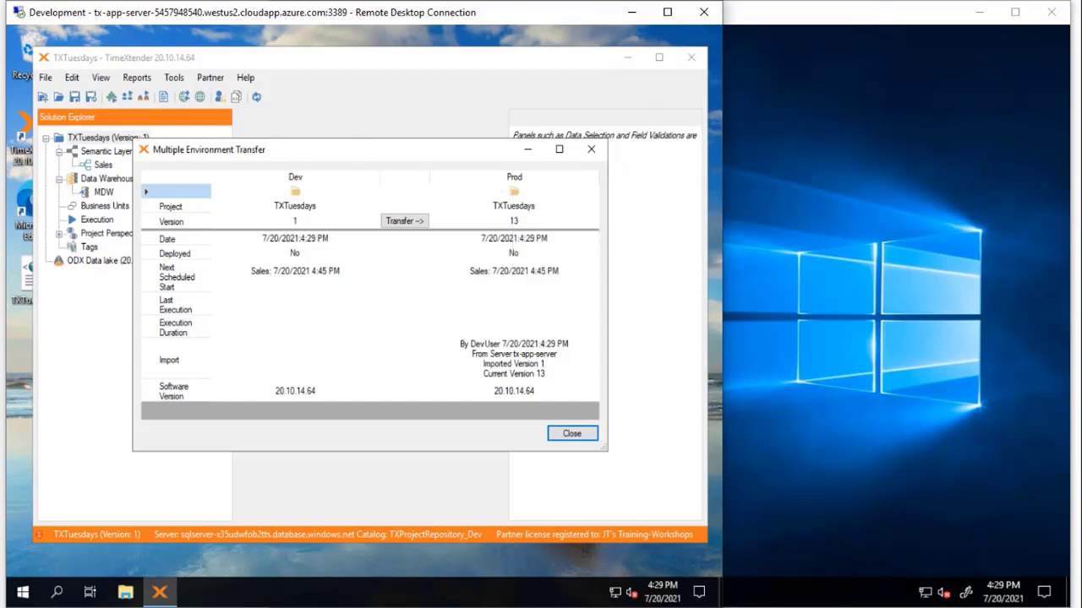
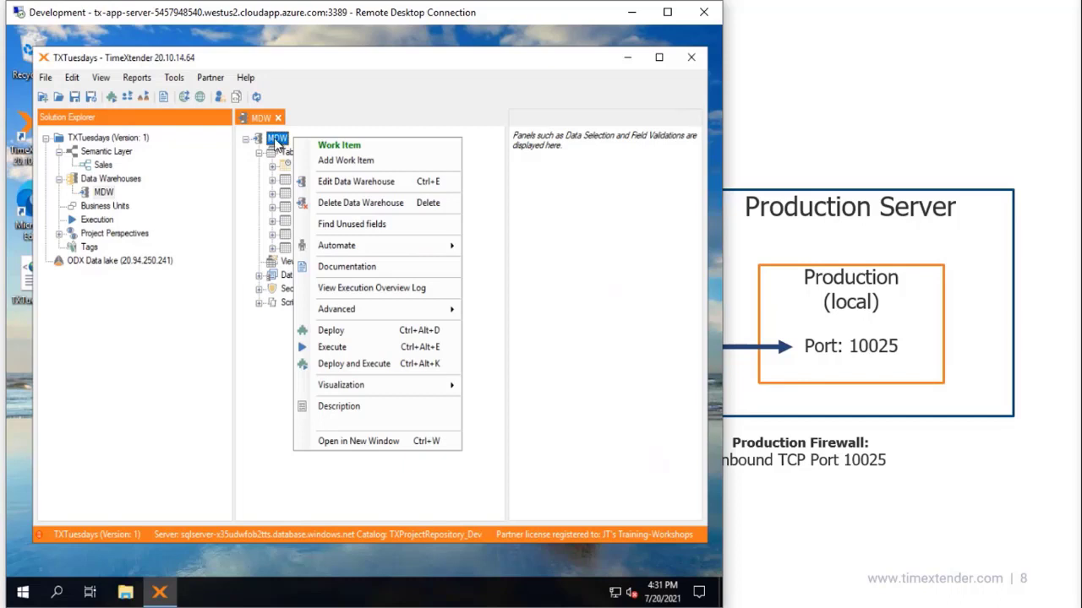
- Review the MDW data warehouse's settings without changing them, and look through its Scripts categories
left_click(339, 183)
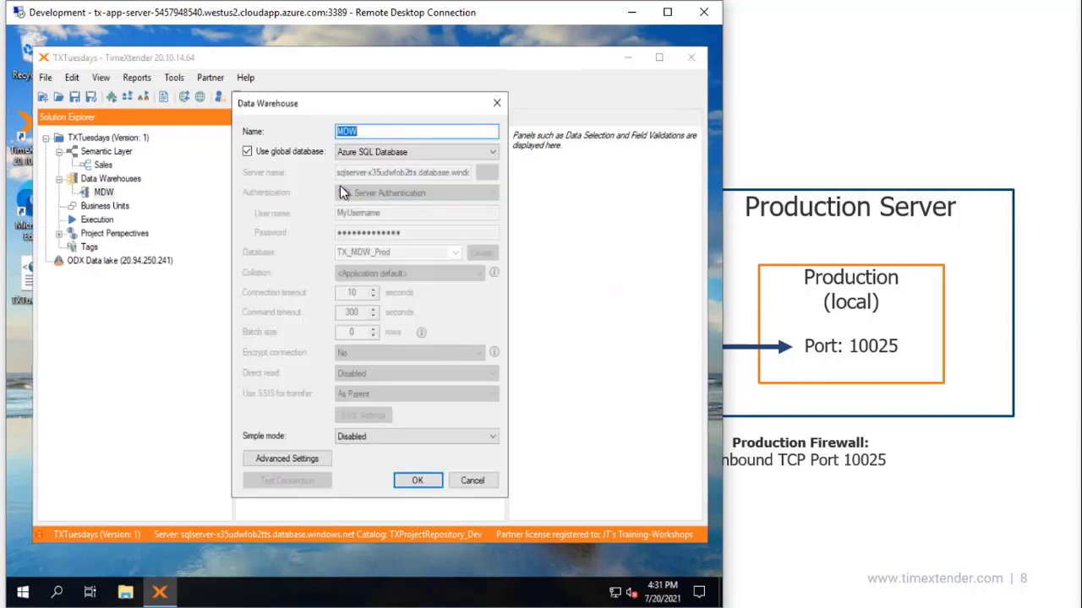
left_click(476, 482)
left_click(258, 302)
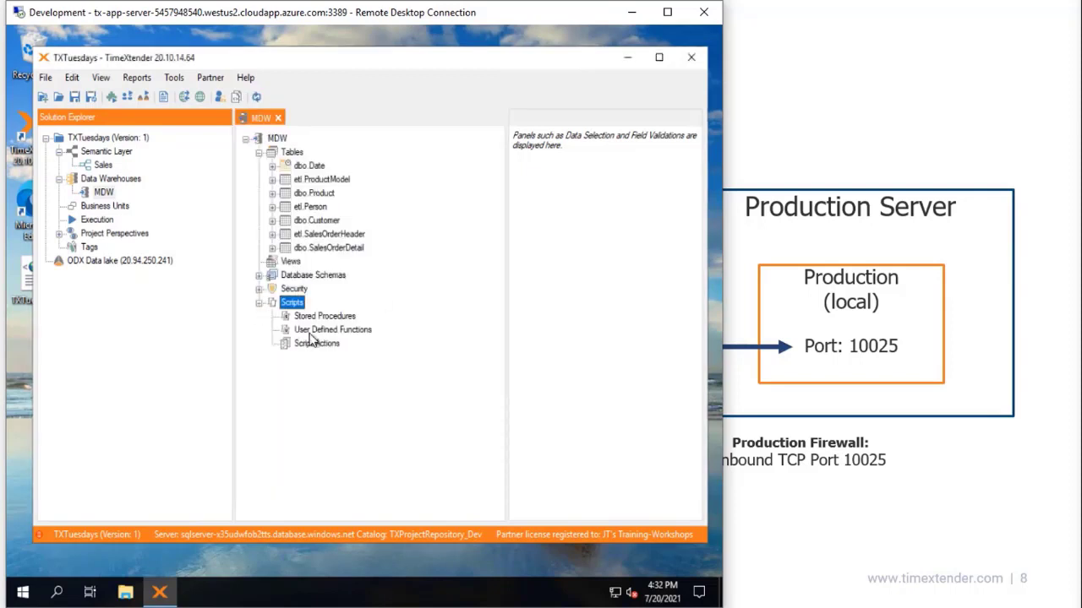
left_click(312, 331)
left_click(311, 344)
right_click(316, 343)
key("Escape")
left_click(306, 317)
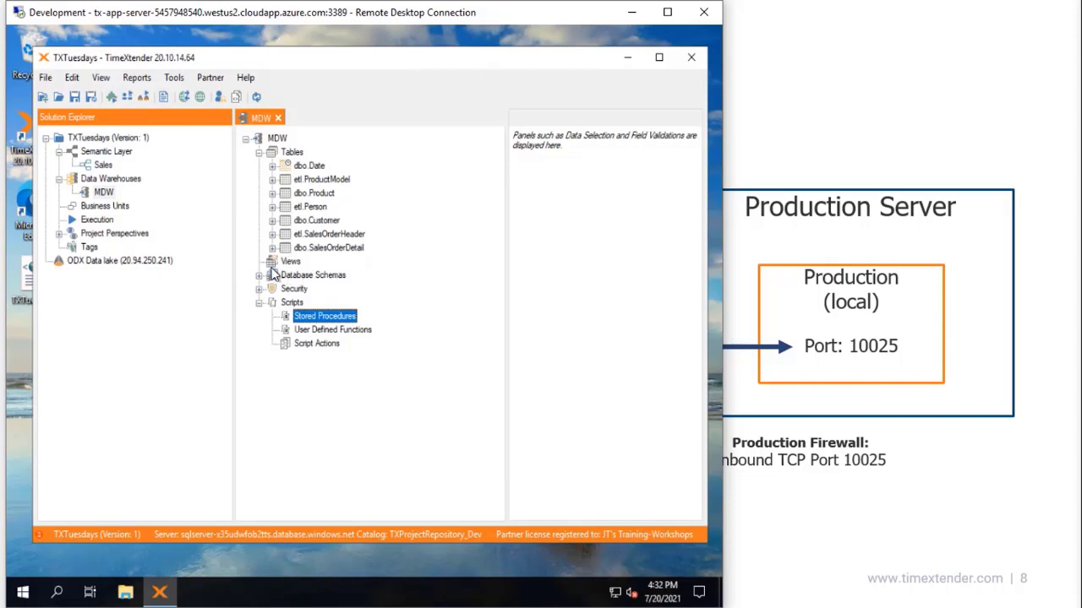
- Create a custom view named Sales from the dbo.SalesOrderDetail table in the MDW data warehouse
left_click_drag(323, 250, 309, 262)
type("S")
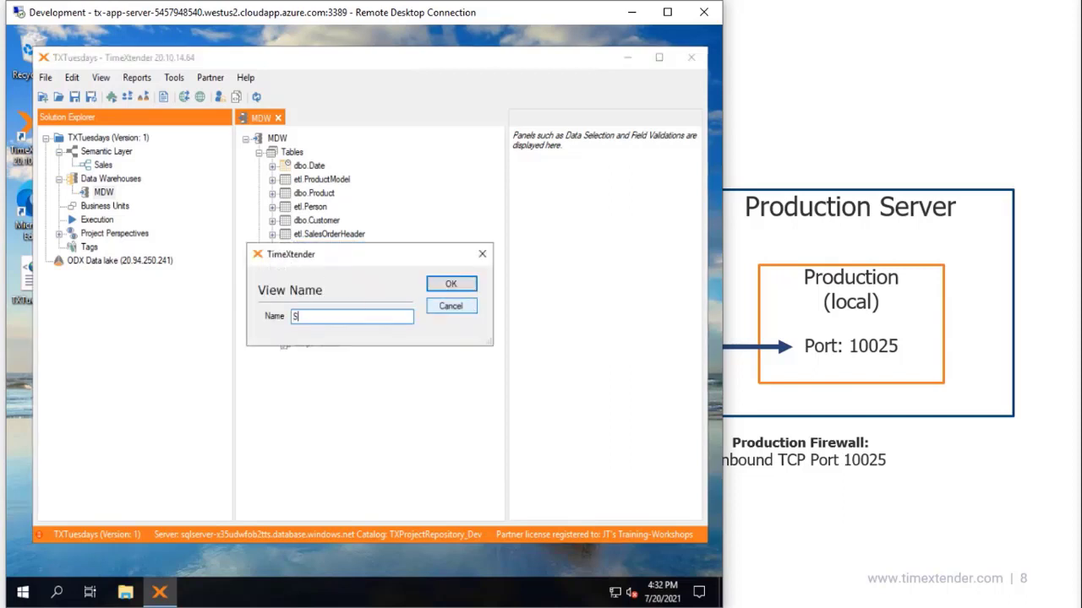
type("ales")
left_click(448, 285)
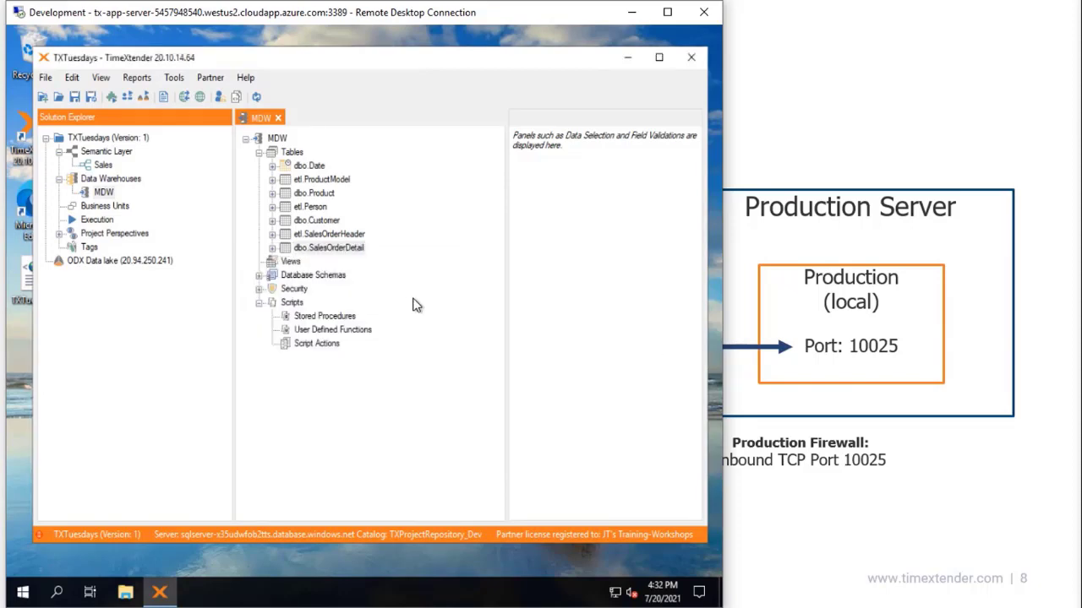
left_click(530, 479)
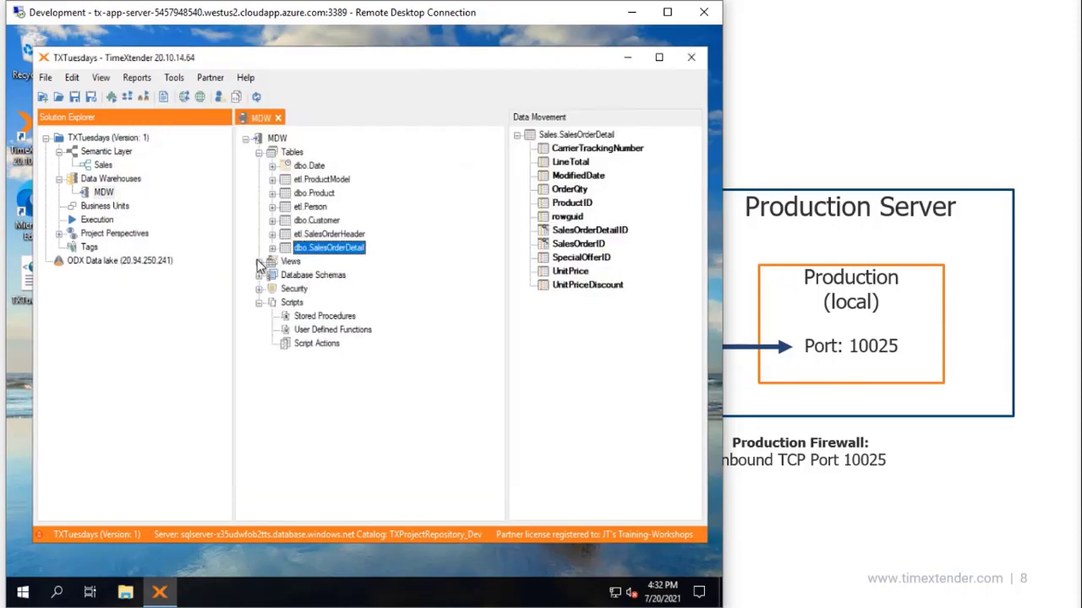
- Expand the MDW views and check the work item option available for the Sales view
left_click(259, 262)
left_click(304, 276)
right_click(304, 276)
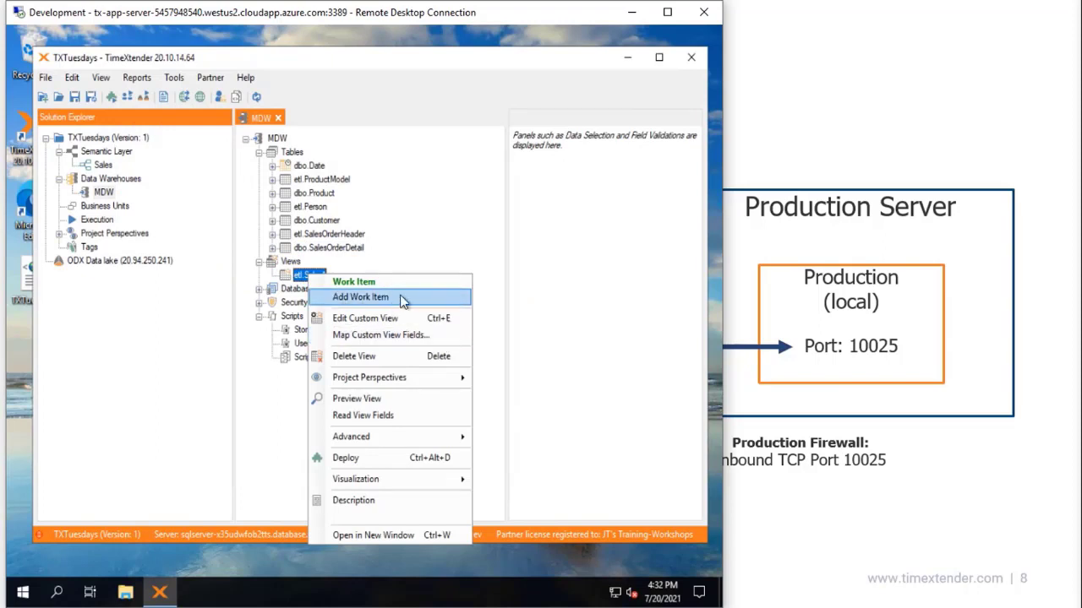
left_click(403, 302)
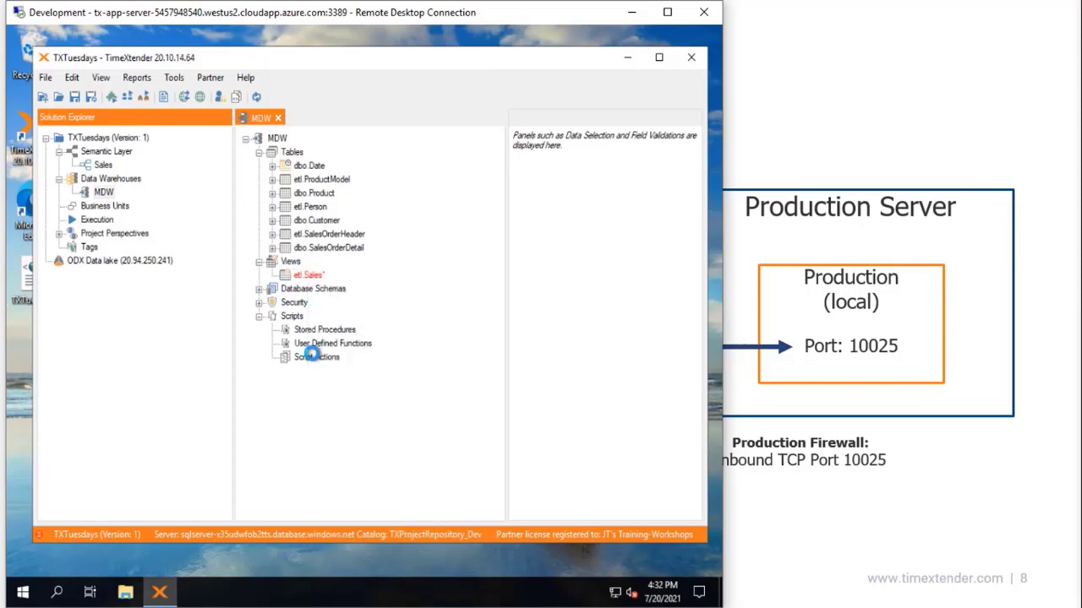
- Add a custom SQL step named 1 with the script "Esecute 1" to the MDW script actions
right_click(319, 358)
left_click(372, 364)
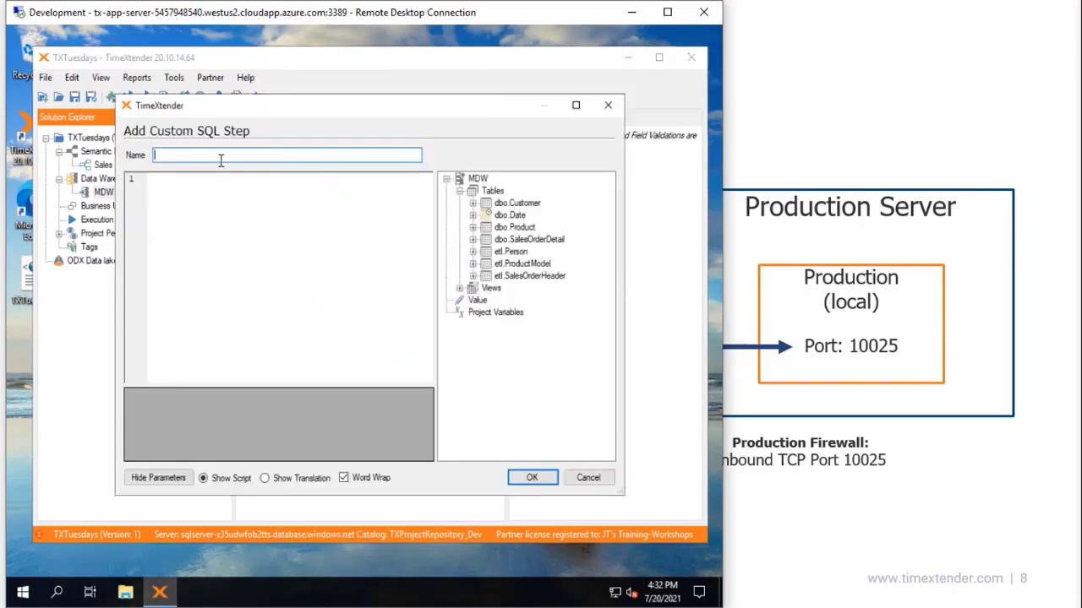
type("1")
key("Tab")
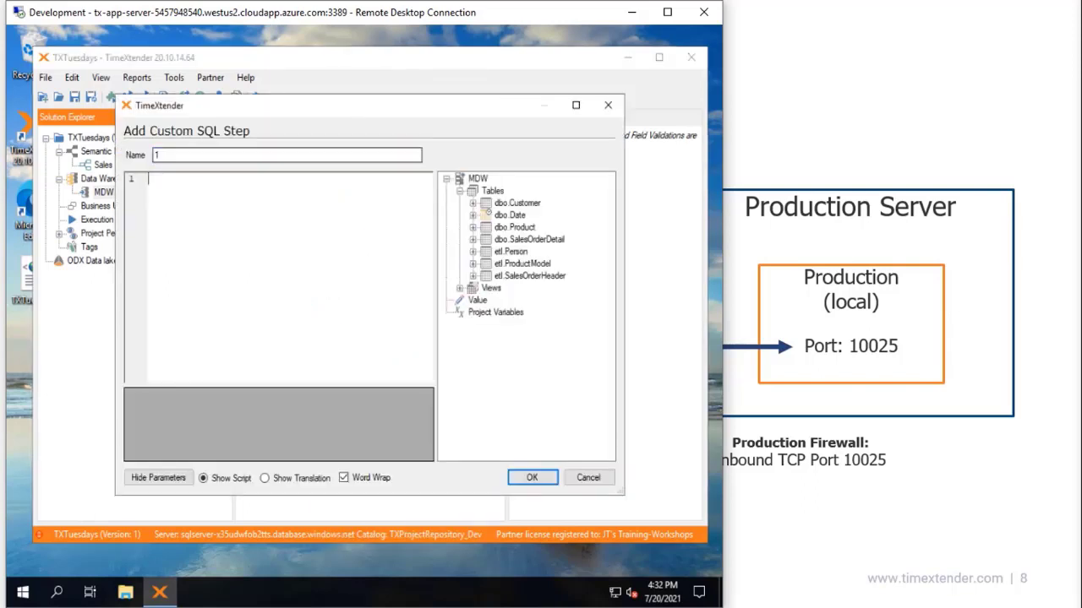
type("Esecute 1")
left_click(531, 478)
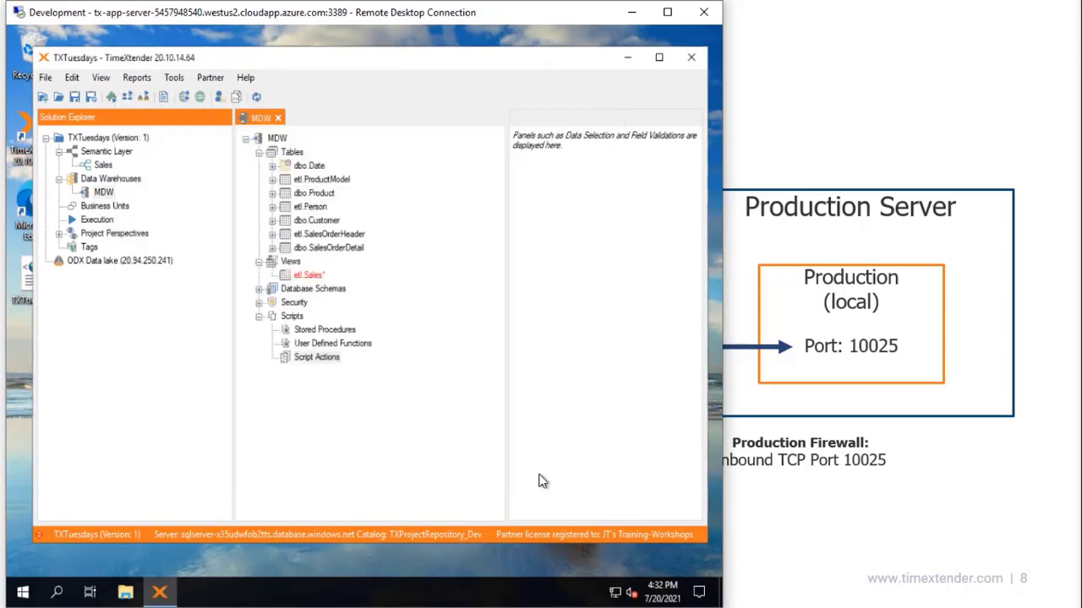
- Expand the script actions and check which options are available for custom step 1
left_click(274, 361)
left_click(309, 372)
right_click(313, 372)
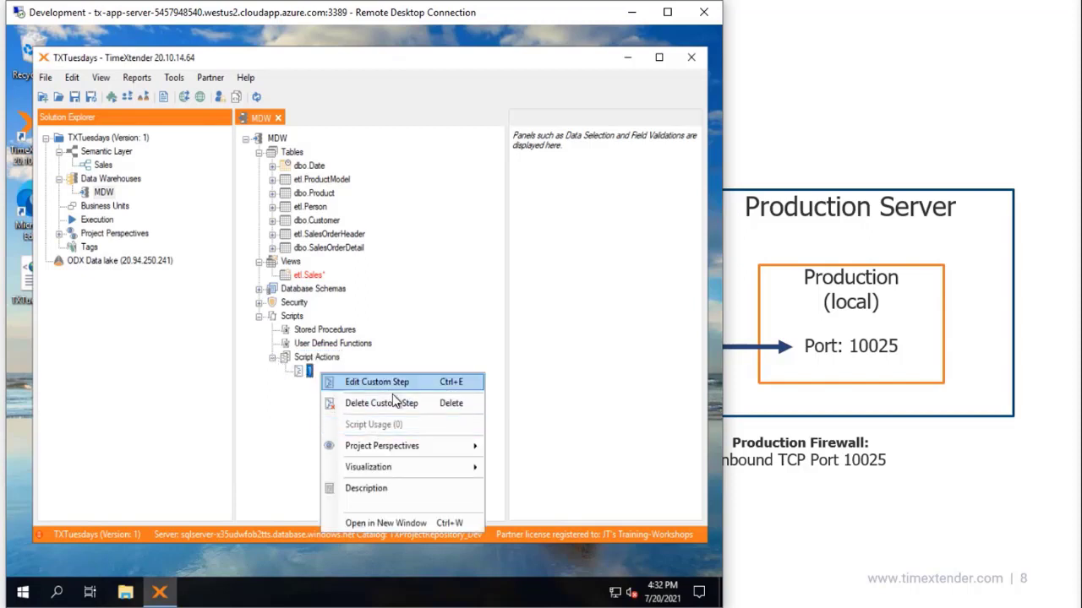
left_click(293, 409)
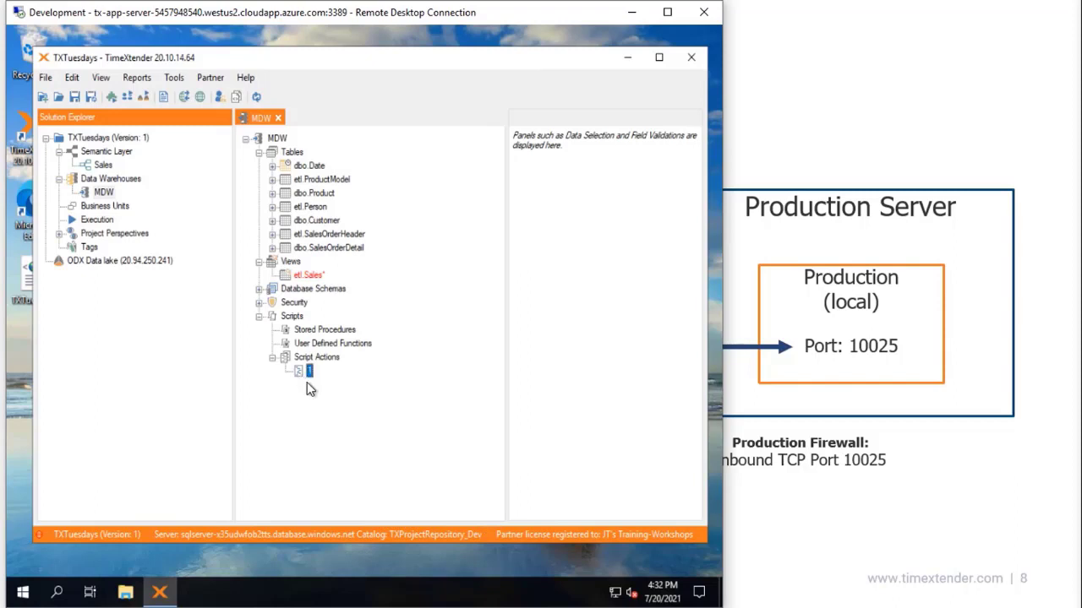
left_click(322, 411)
- Open the work items overview and move its window aside to compare it with the MDW objects
left_click(219, 98)
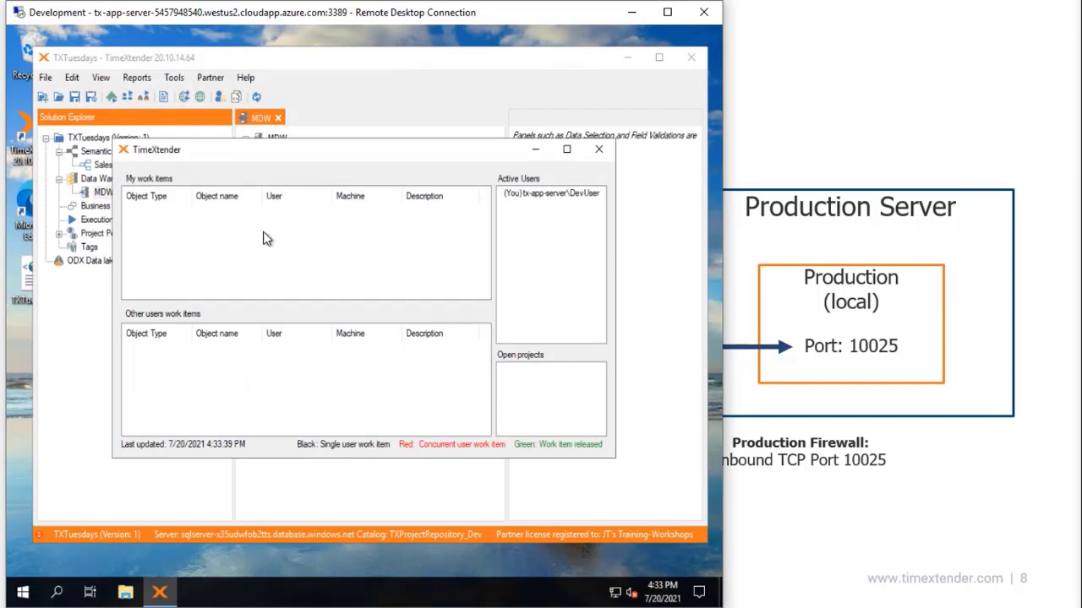
left_click_drag(283, 157, 550, 112)
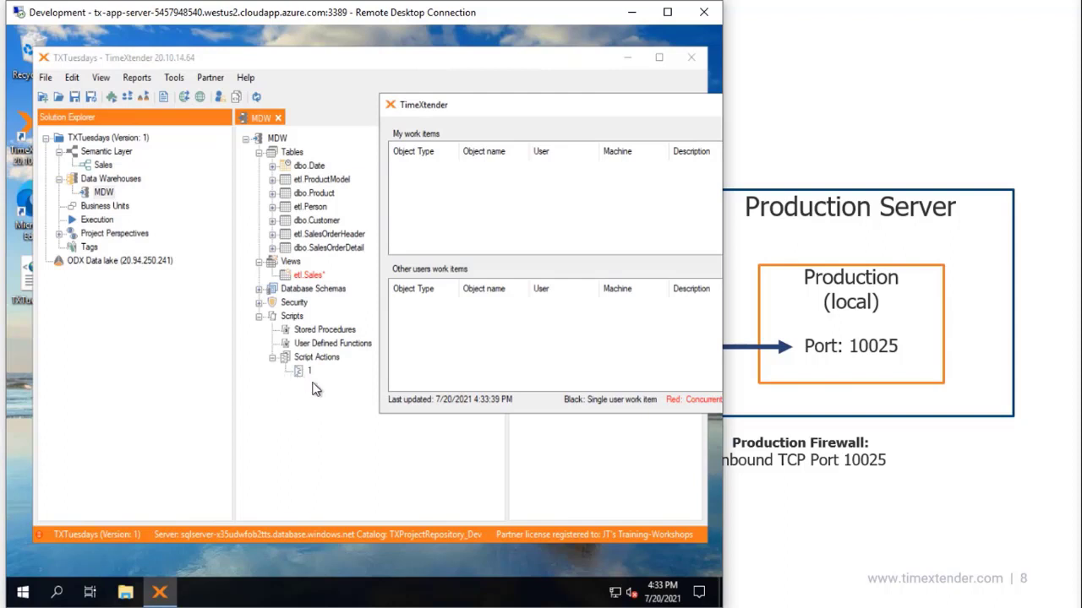
left_click_drag(601, 107, 391, 61)
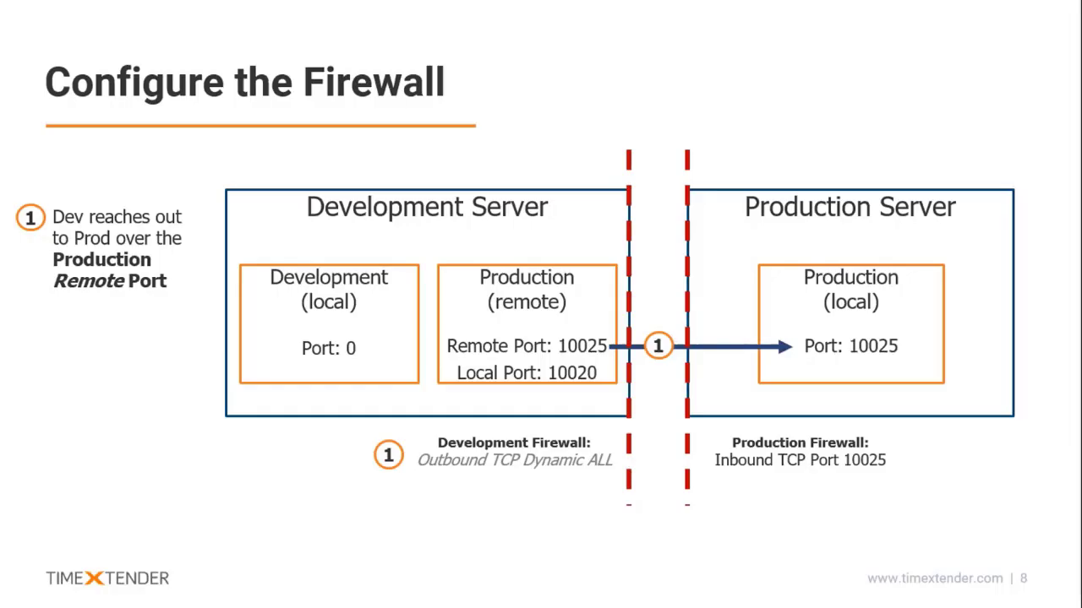
left_click(391, 210)
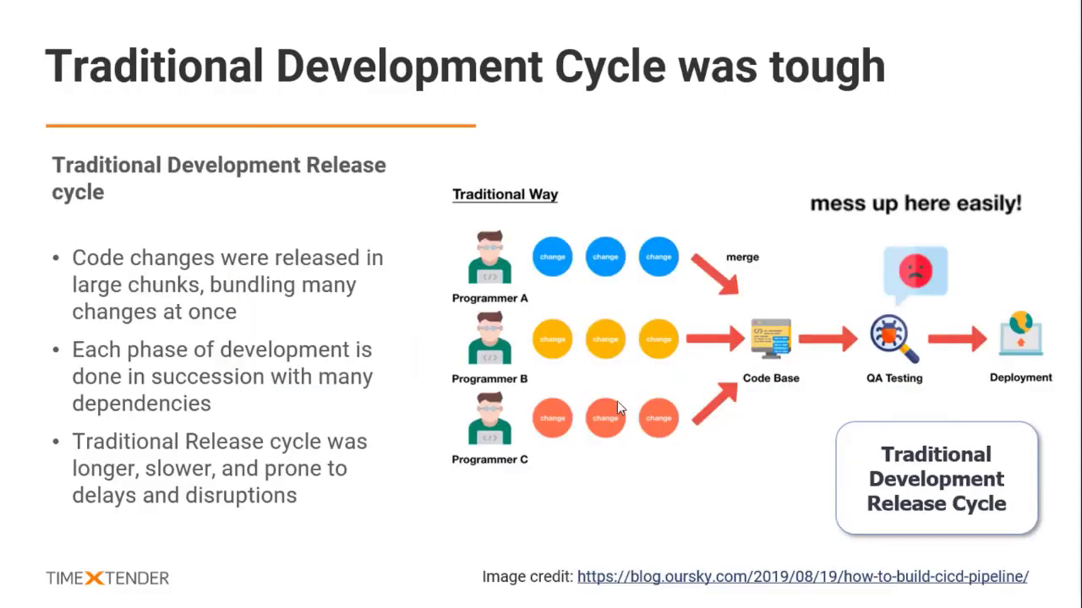